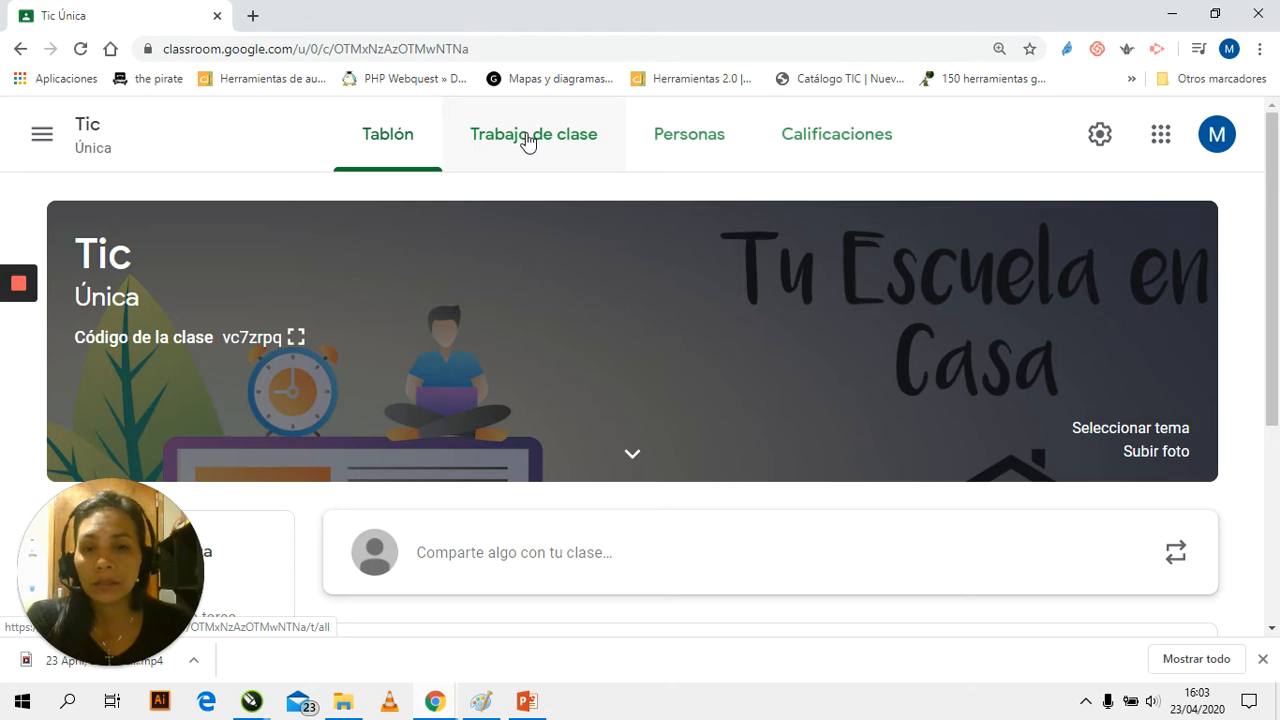
# Start a new topic on the Tic class's classwork page and enter the name "Tema 1 - Mesajeria Instantanea"
pyautogui.click(528, 142)
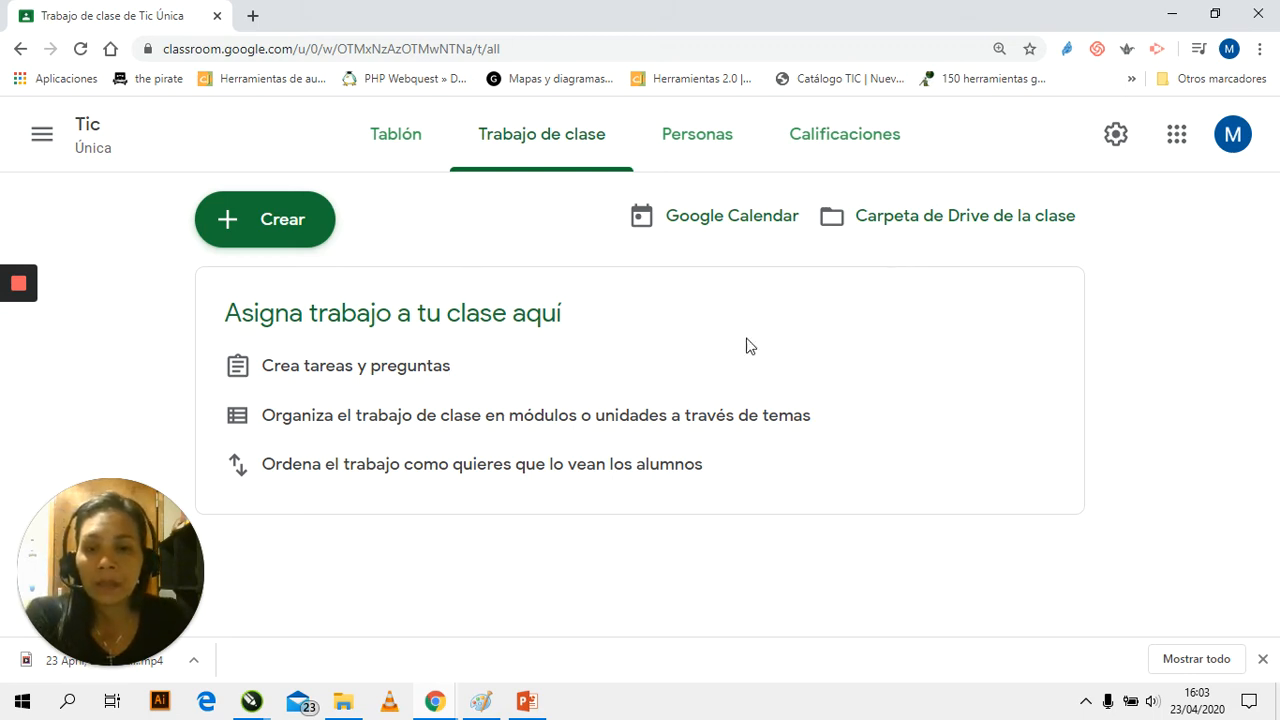
pyautogui.click(236, 229)
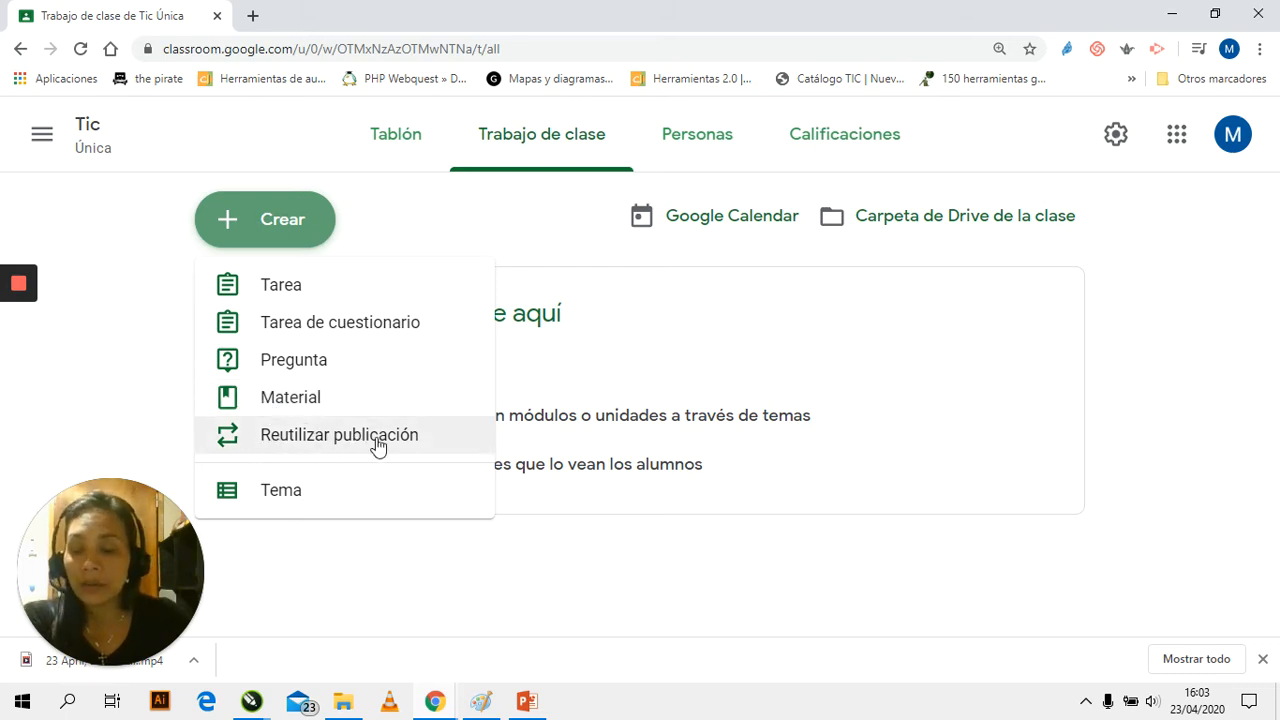
pyautogui.click(266, 494)
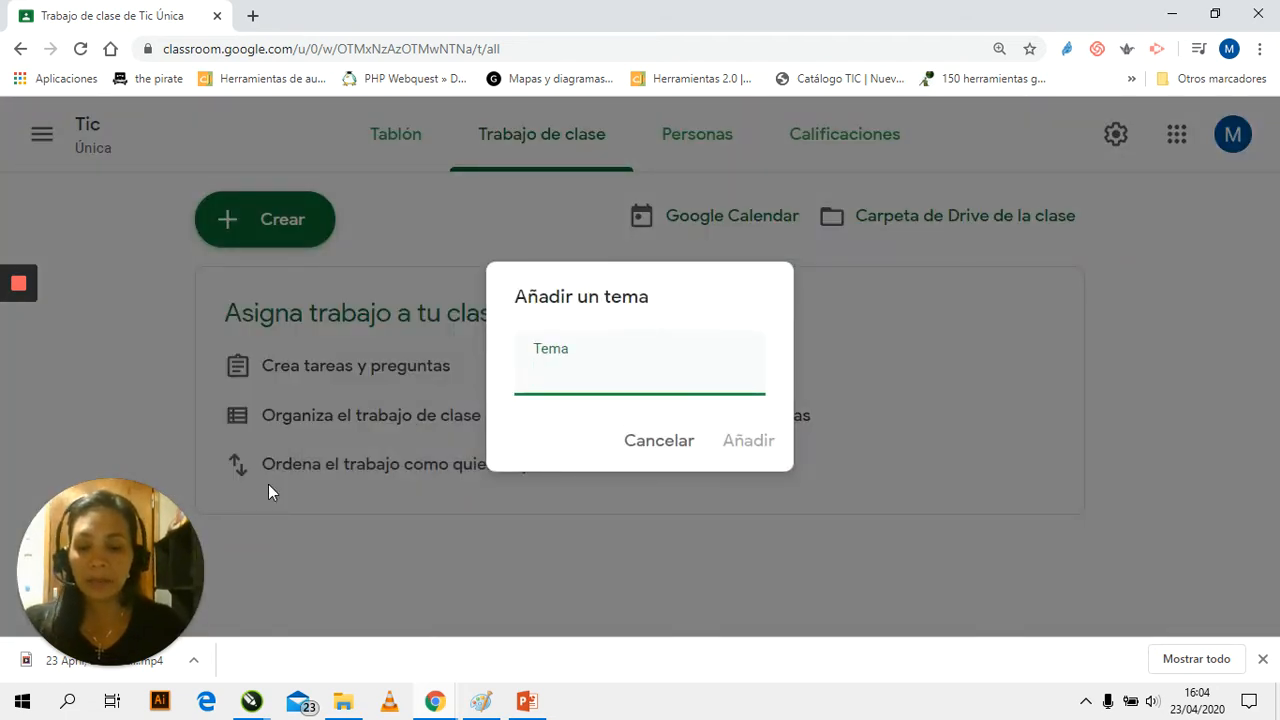
pyautogui.write('Tema 1 - Mesaj')
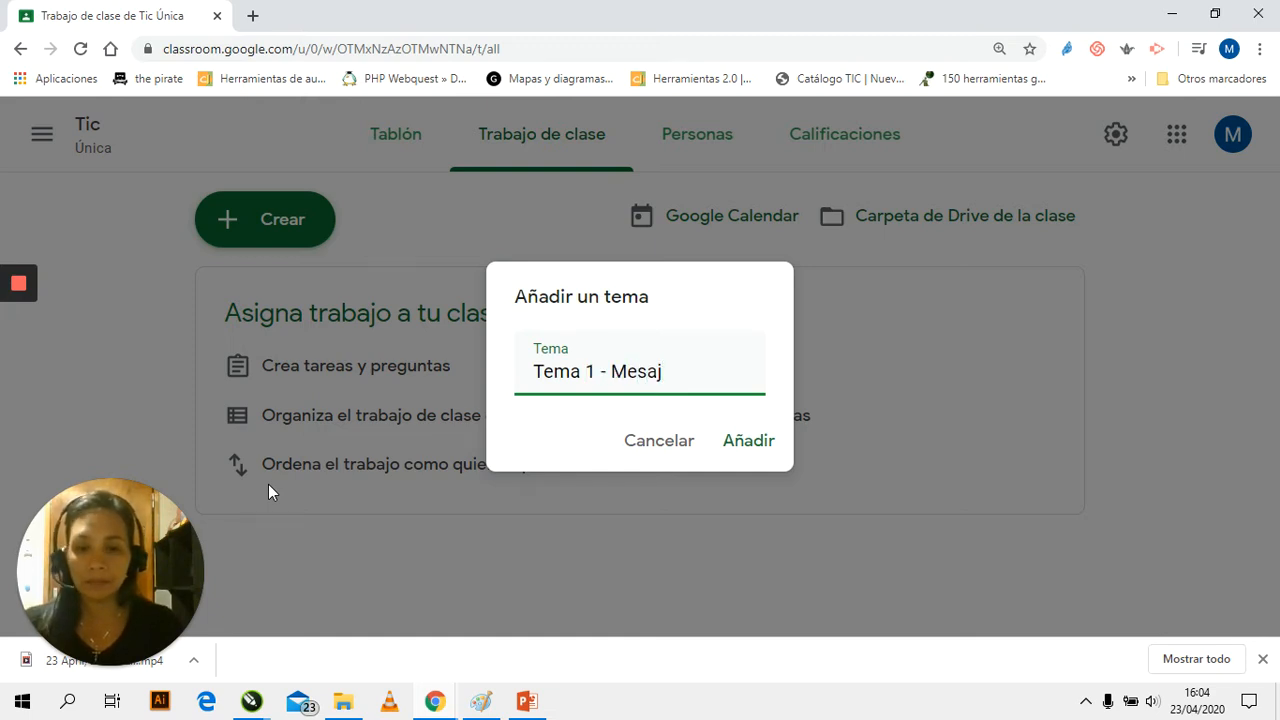
pyautogui.write('eria ')
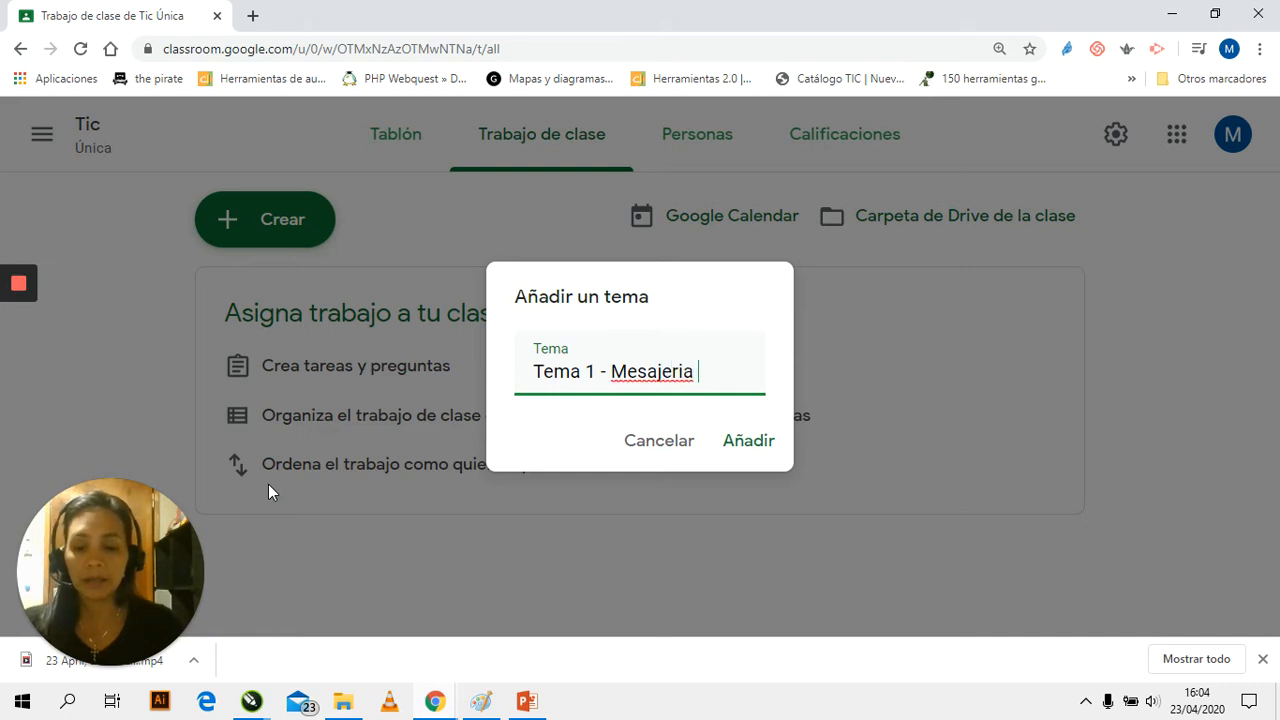
pyautogui.write('Instantanea')
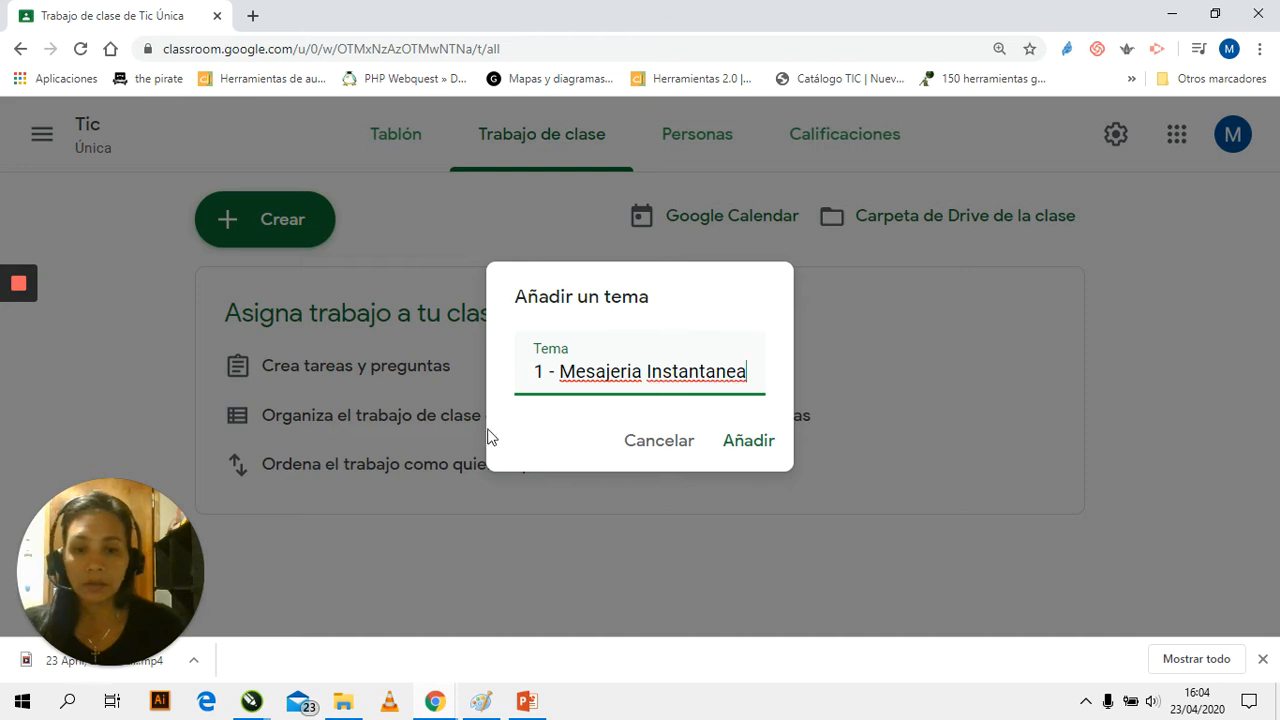
# Correct the spelling of the topic name to "Tema 1 - Mensajera Instantánea" and add the topic
pyautogui.rightClick(623, 370)
pyautogui.click(656, 378)
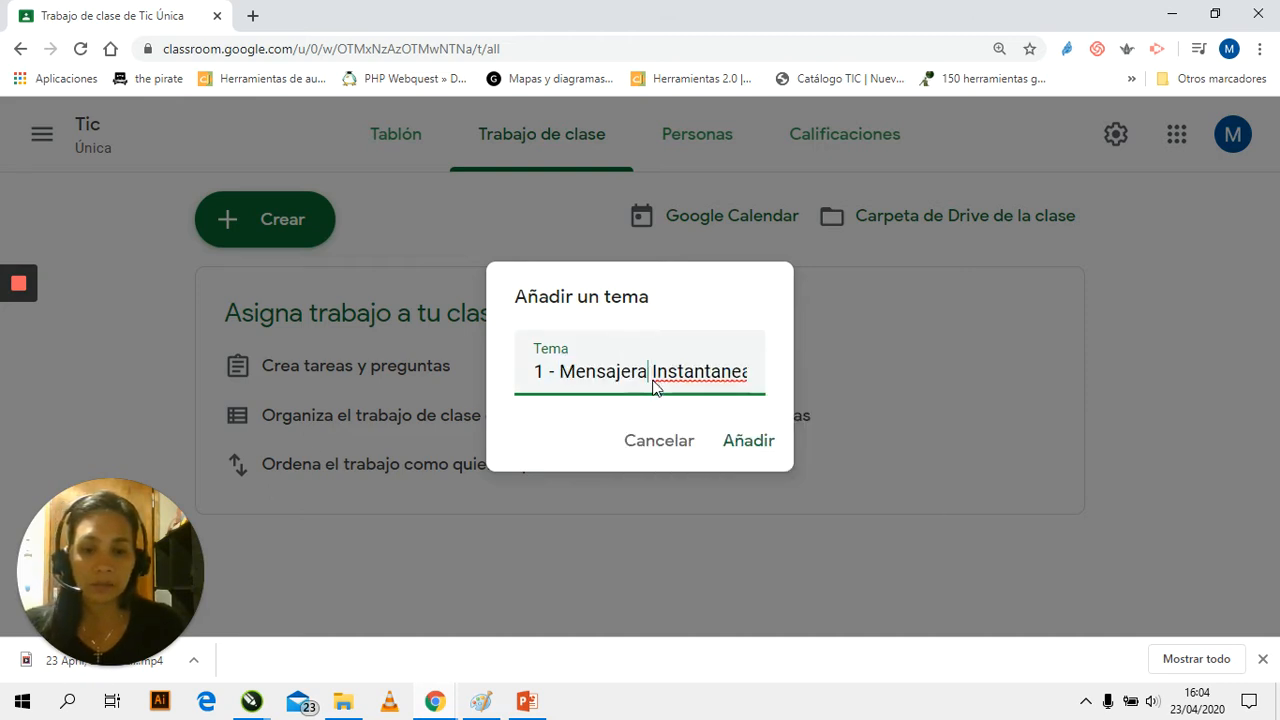
pyautogui.rightClick(676, 375)
pyautogui.click(749, 393)
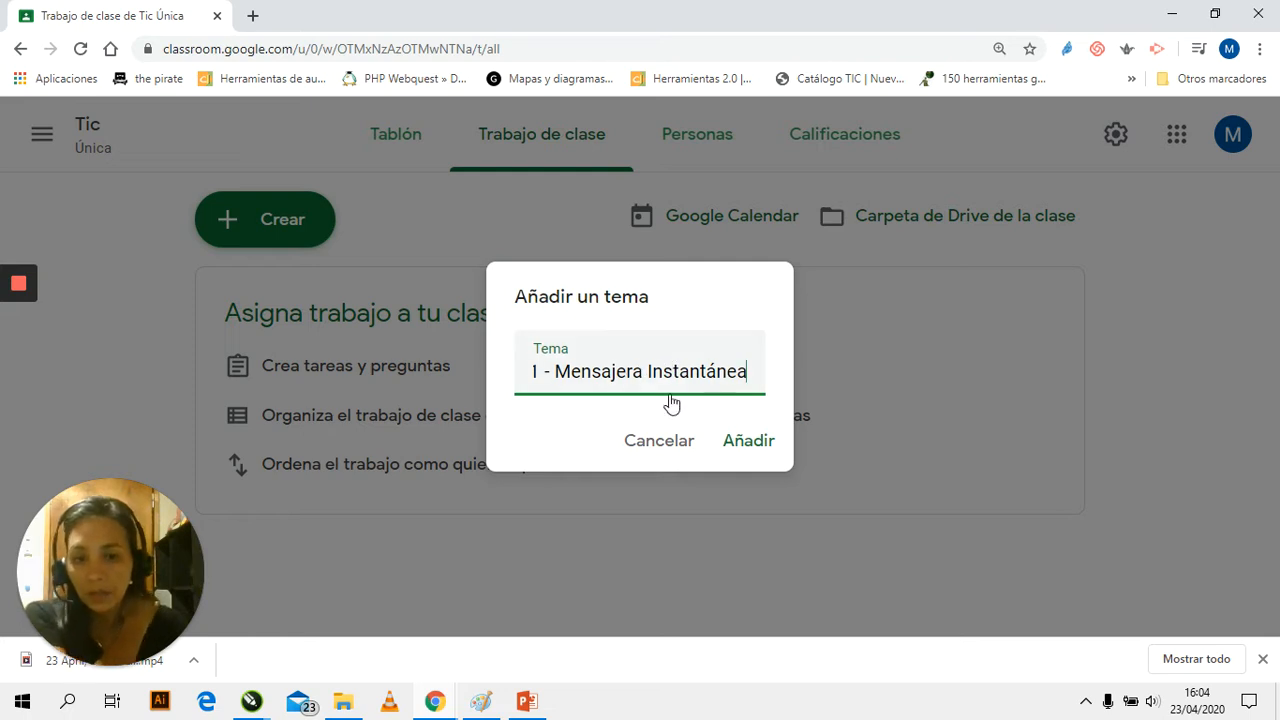
pyautogui.moveTo(551, 377); pyautogui.dragTo(508, 374)
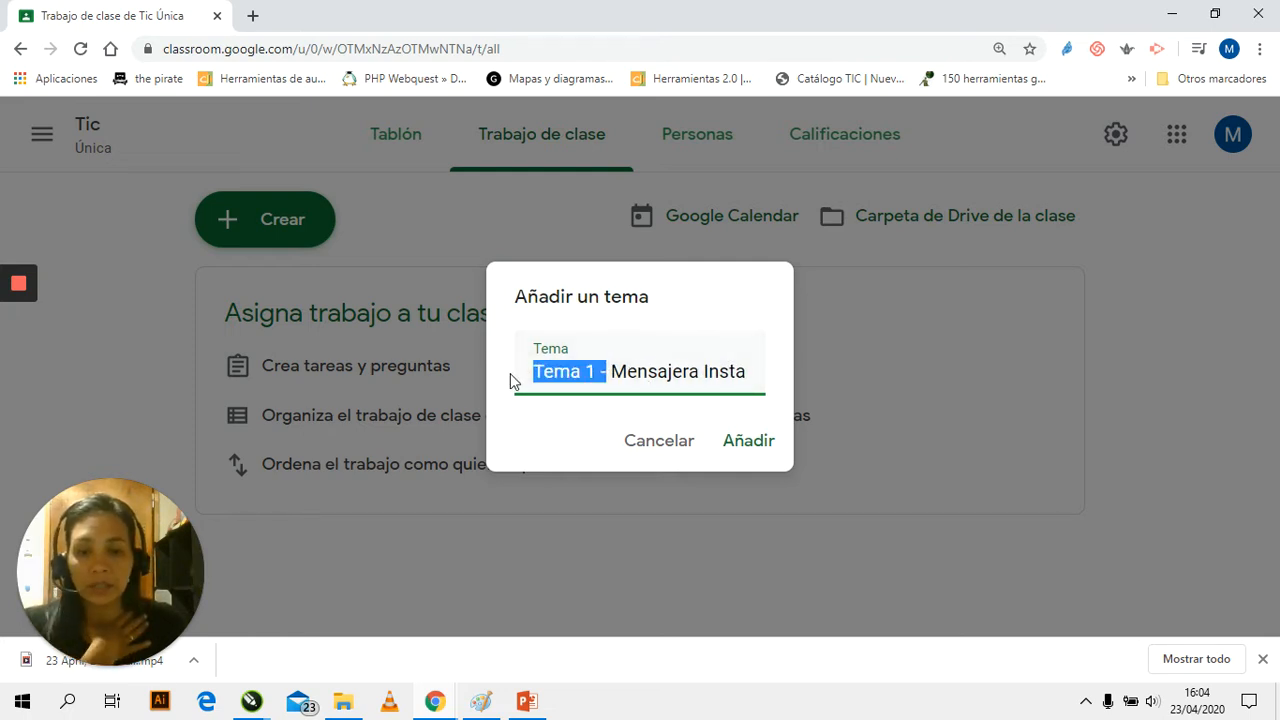
pyautogui.click(740, 452)
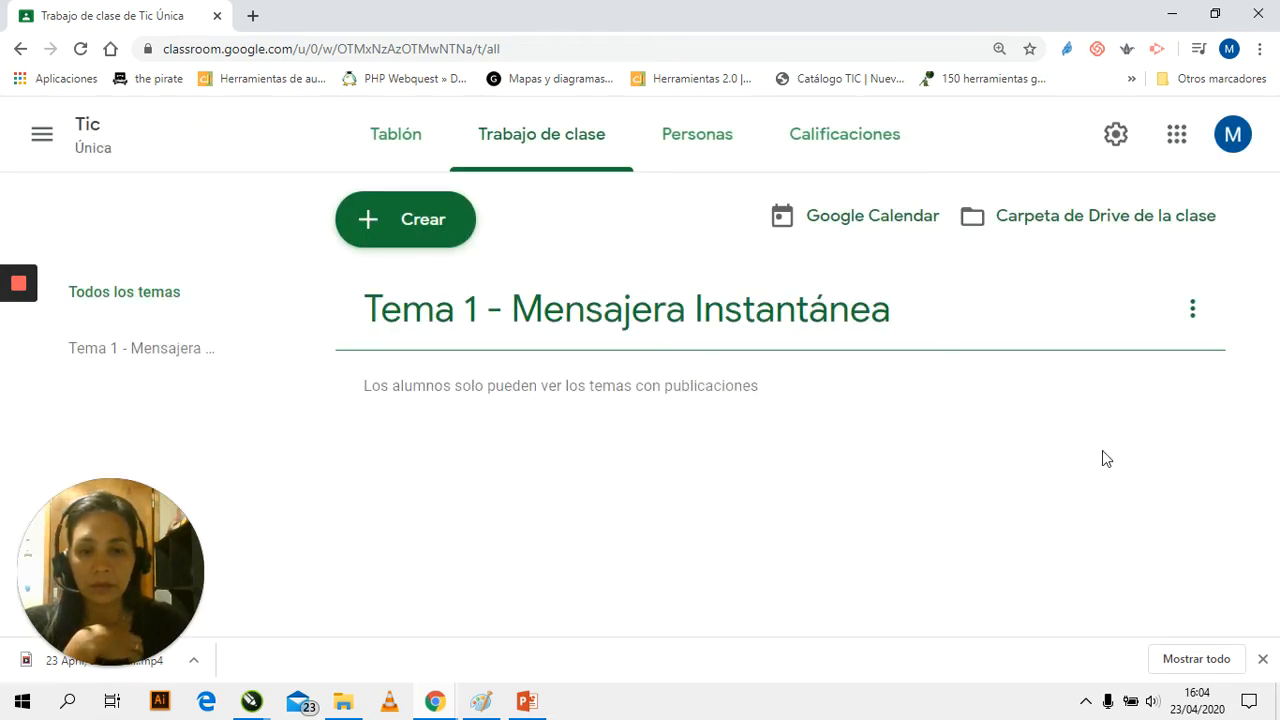
# Add a second classwork topic named "Plataformas Virtuales"
pyautogui.click(400, 226)
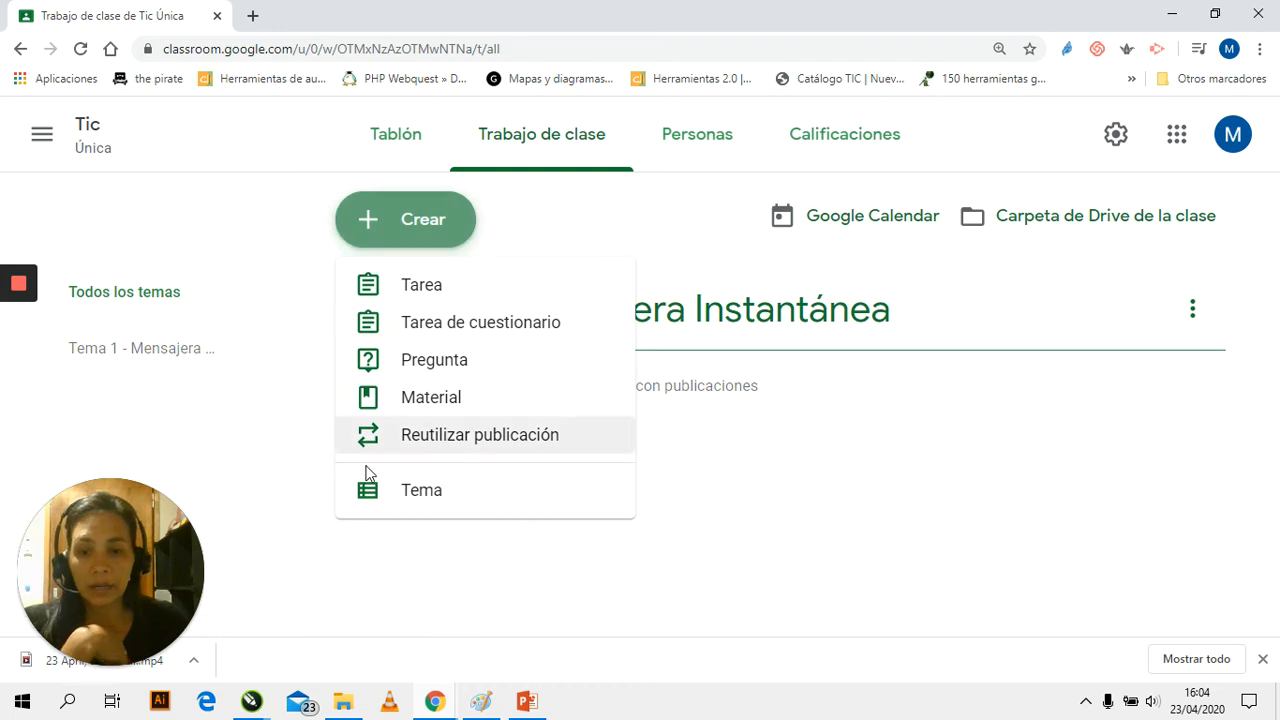
pyautogui.click(418, 487)
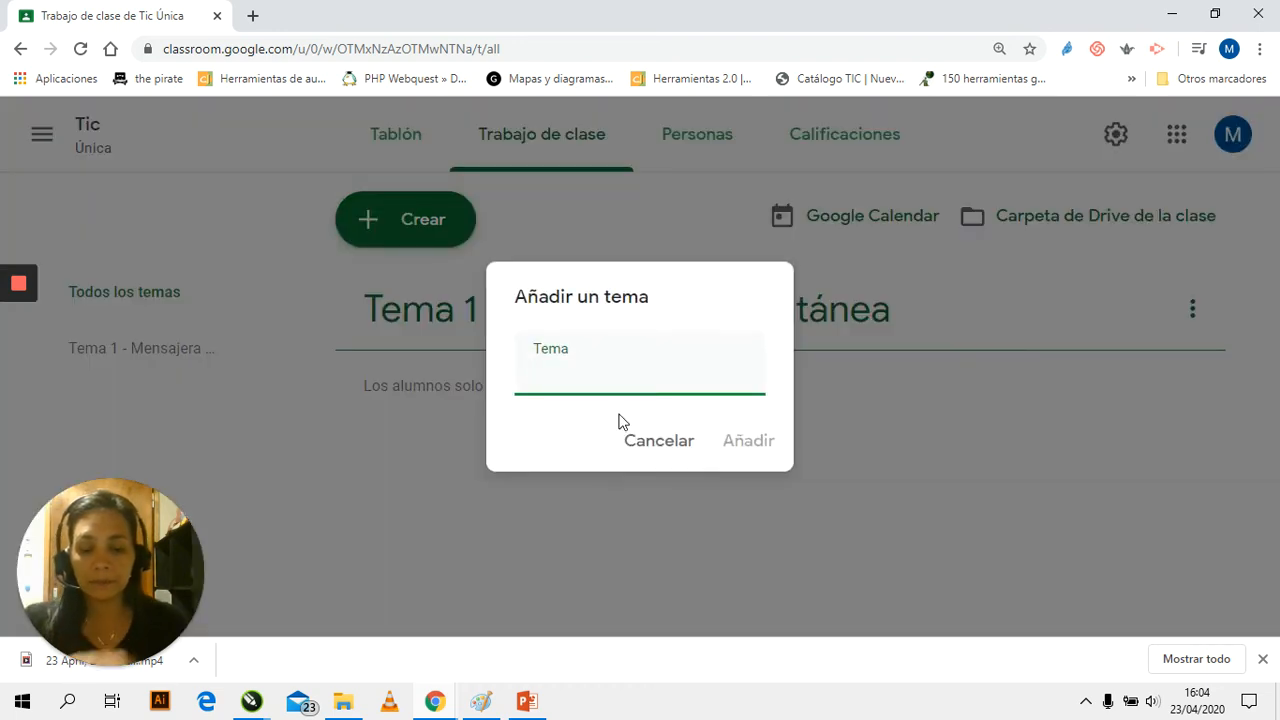
pyautogui.write('Plataformas Virtuales')
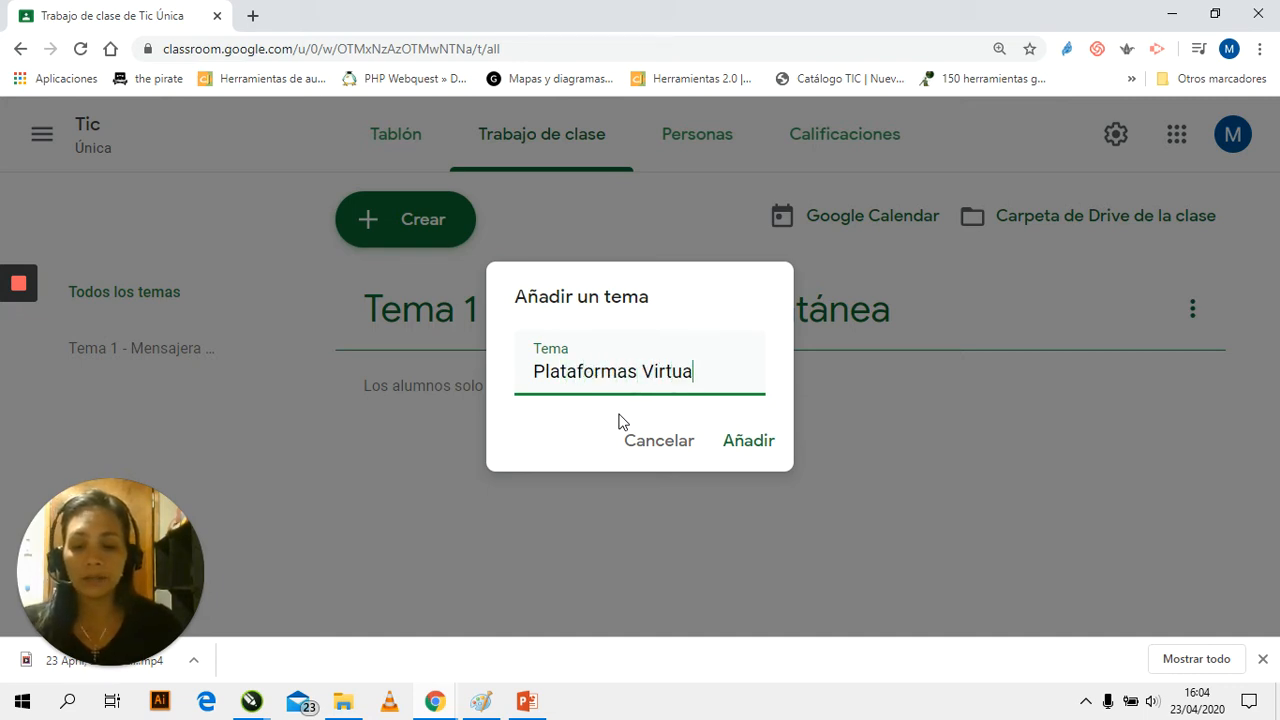
pyautogui.click(740, 447)
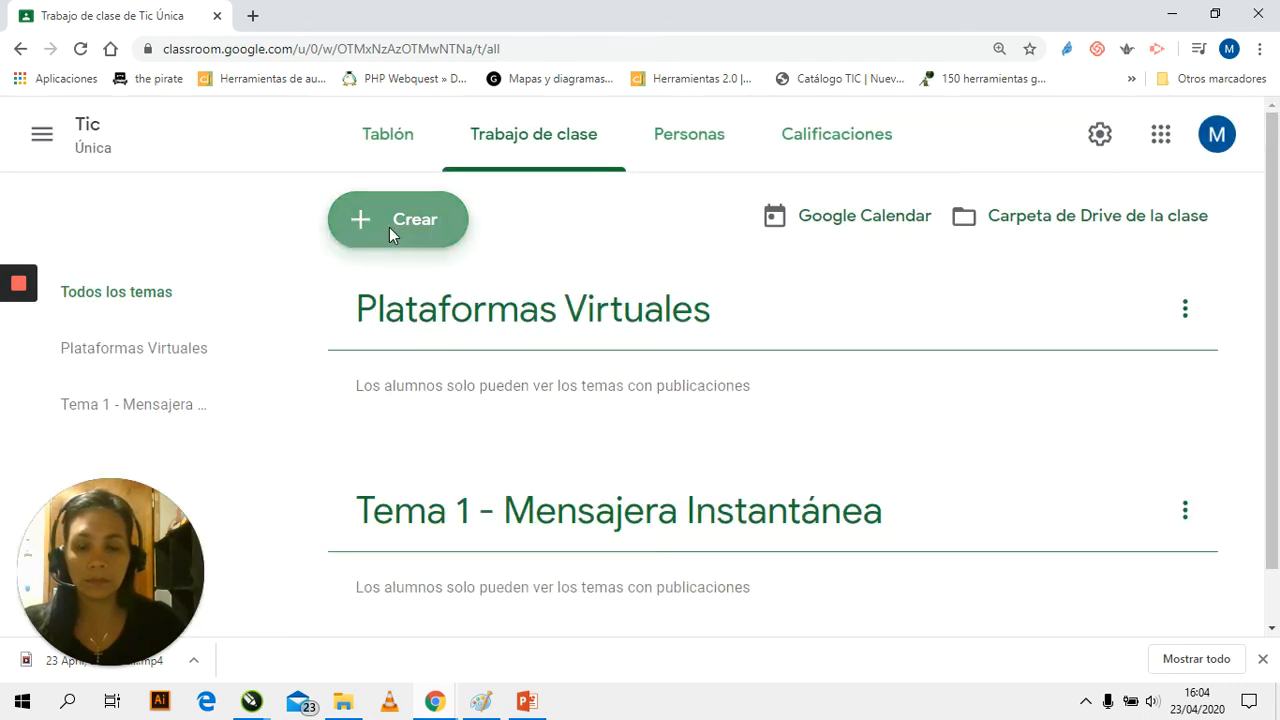
# Add a third classwork topic named "Google Suite"
pyautogui.click(389, 227)
pyautogui.click(560, 485)
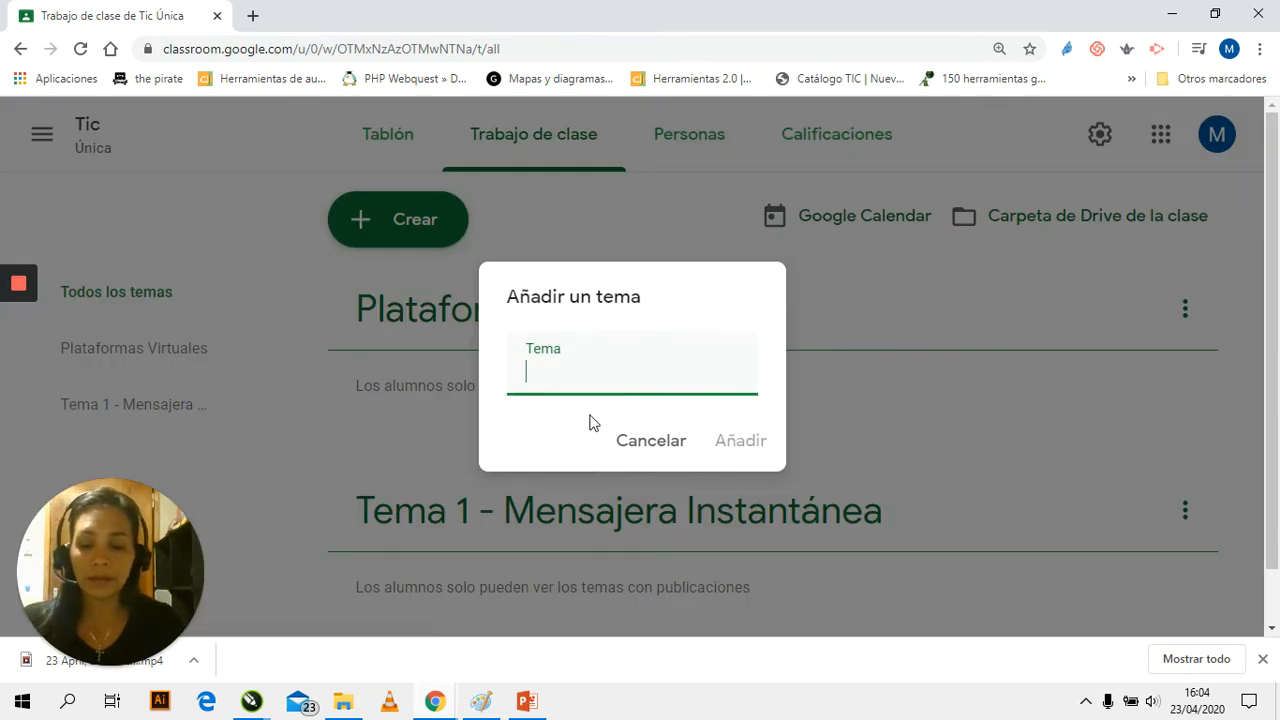
pyautogui.write('Google Suite')
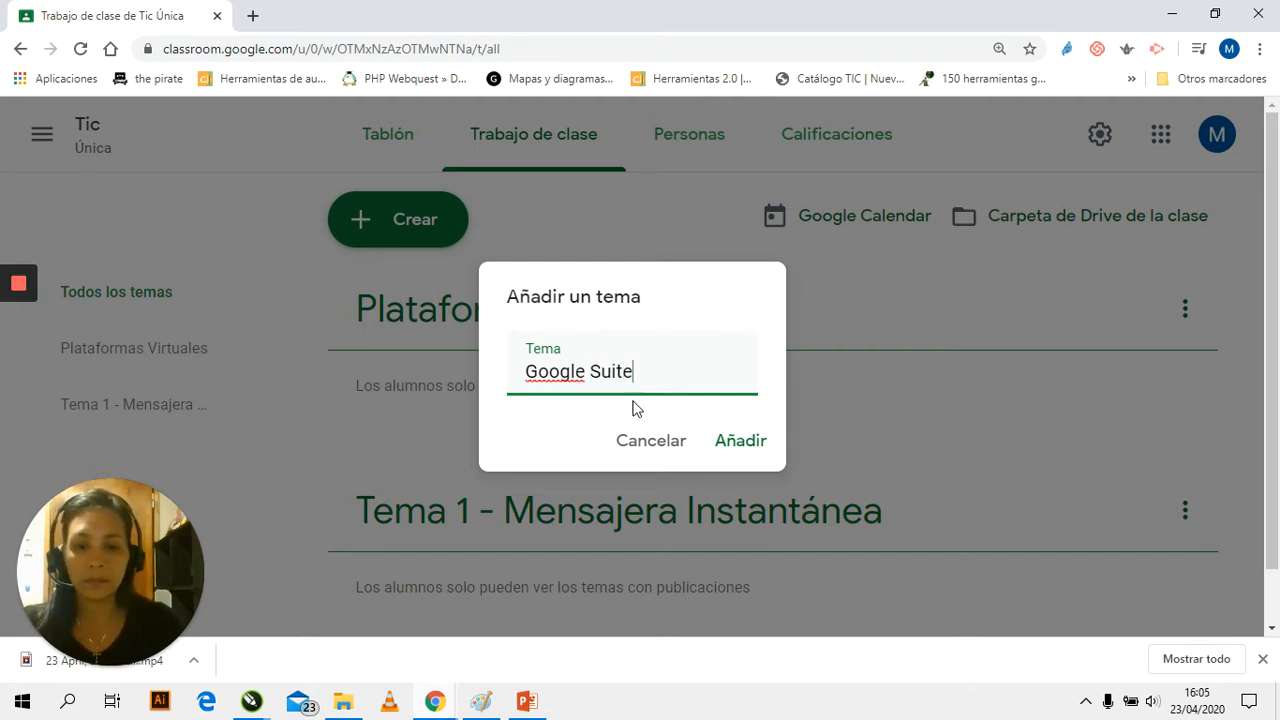
pyautogui.click(737, 444)
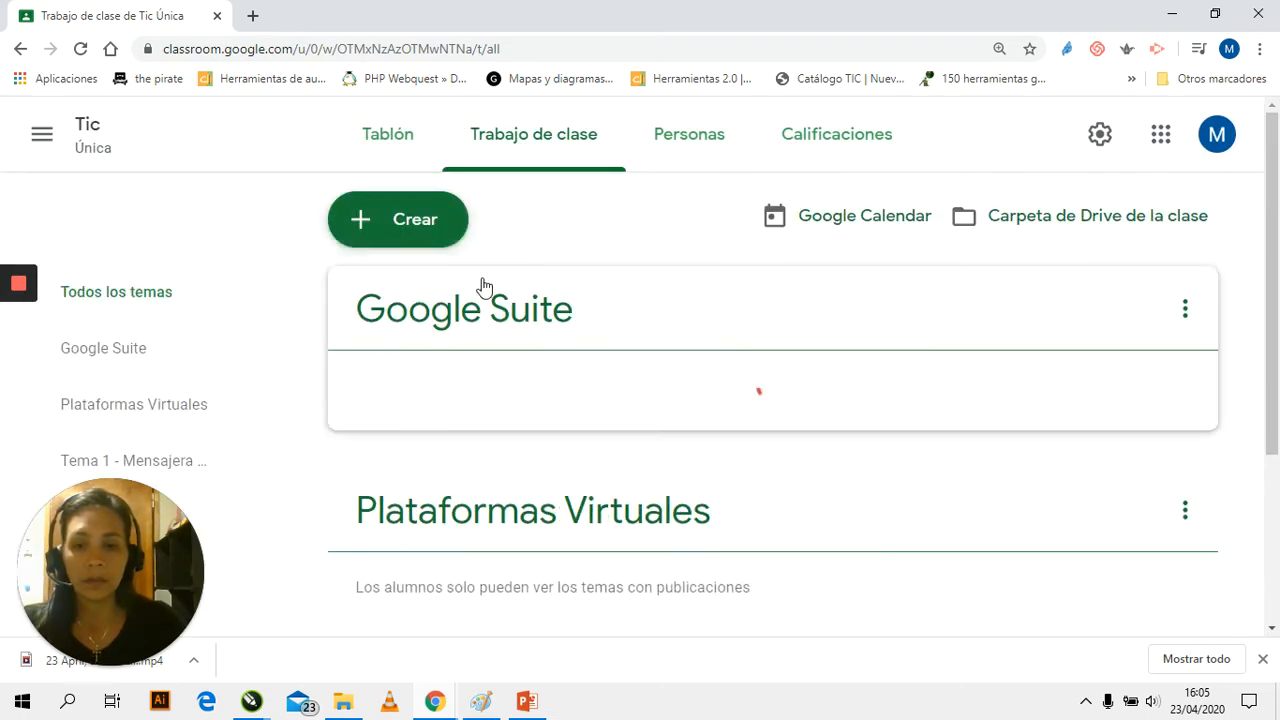
# Add a fourth classwork topic named "Classroom"
pyautogui.click(415, 230)
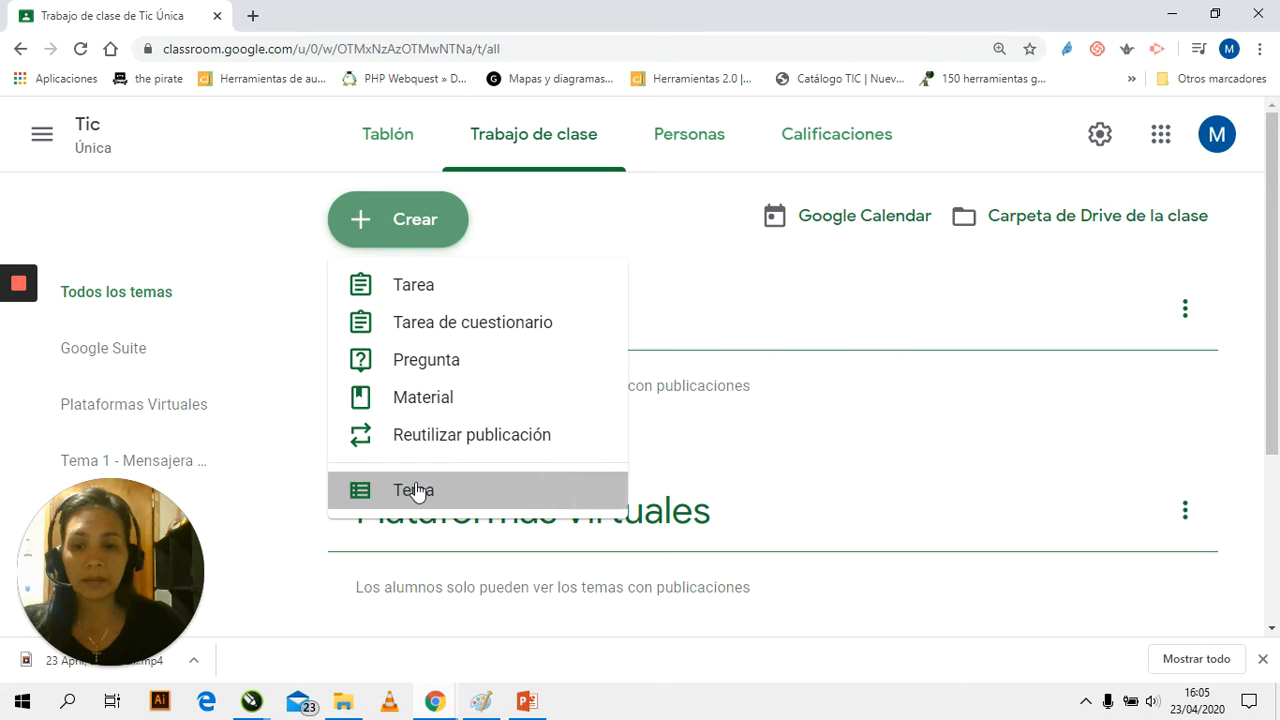
pyautogui.click(414, 490)
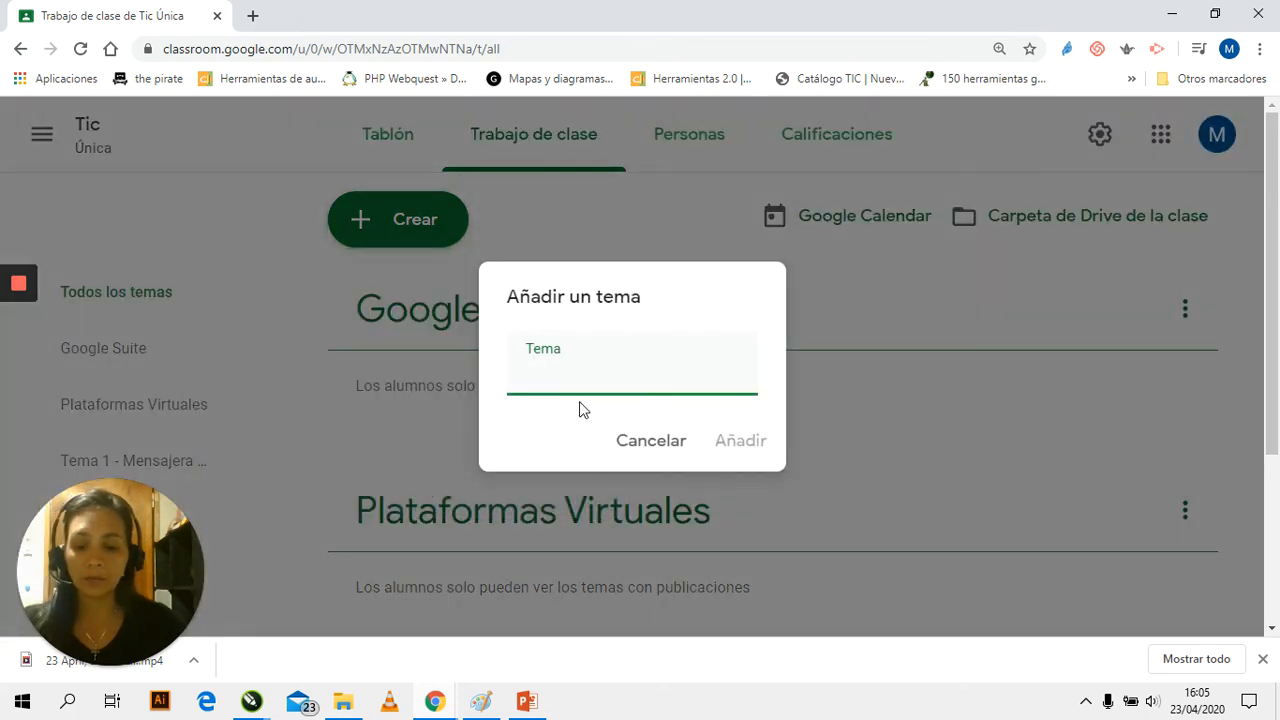
pyautogui.write('Classroom')
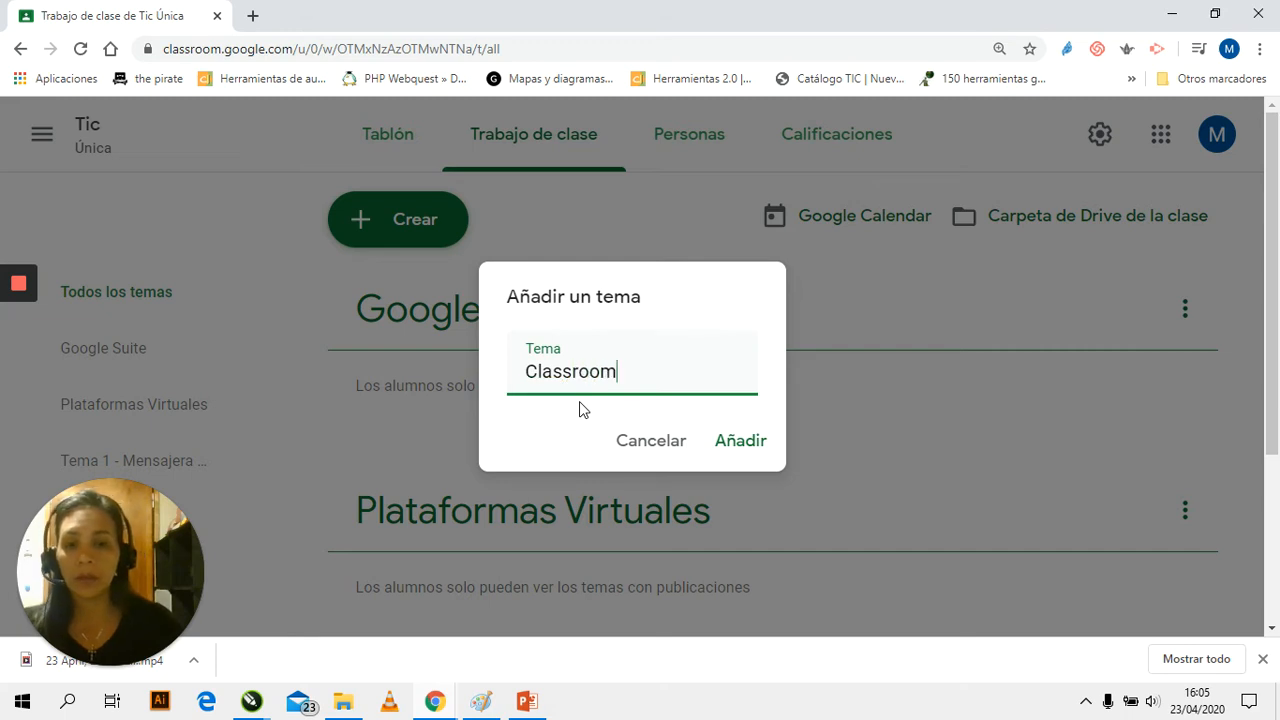
pyautogui.click(726, 447)
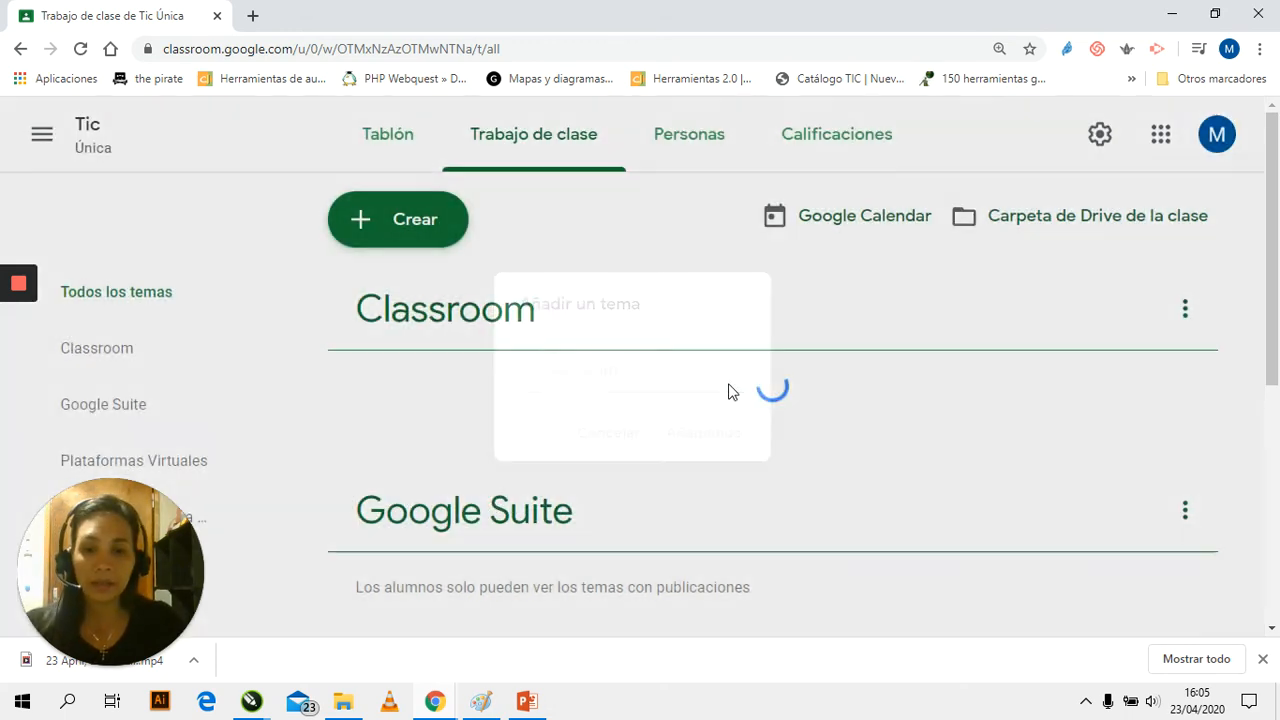
# Review the order in which the created topics are listed on the classwork page
pyautogui.scroll(-3, 782, 412)
pyautogui.scroll(-2, 788, 421)
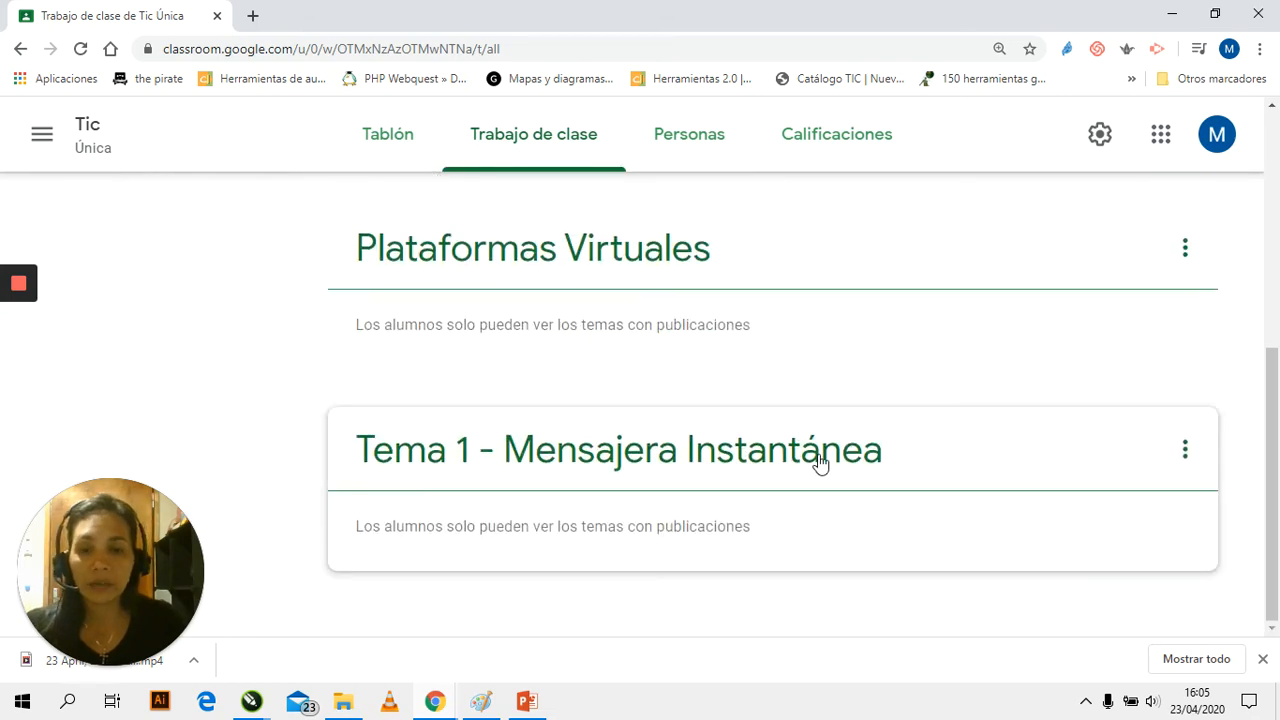
pyautogui.scroll(1, 834, 471)
pyautogui.scroll(3, 834, 471)
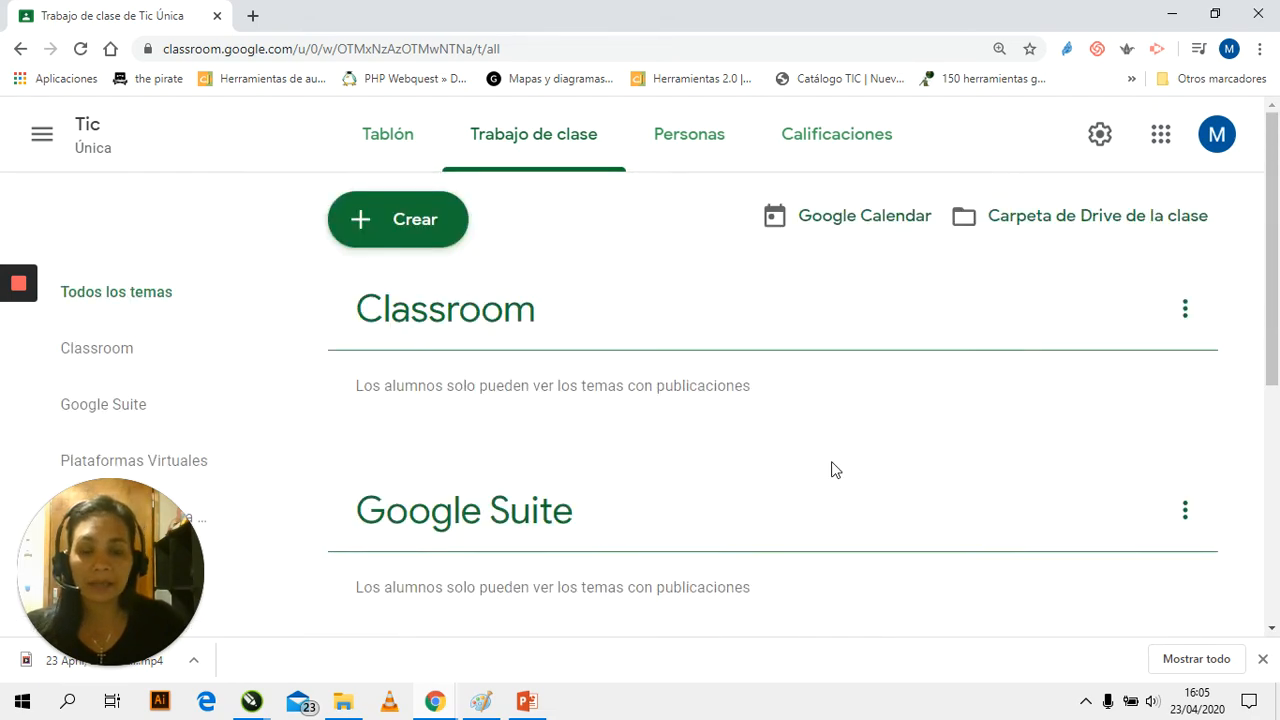
pyautogui.scroll(-4, 831, 470)
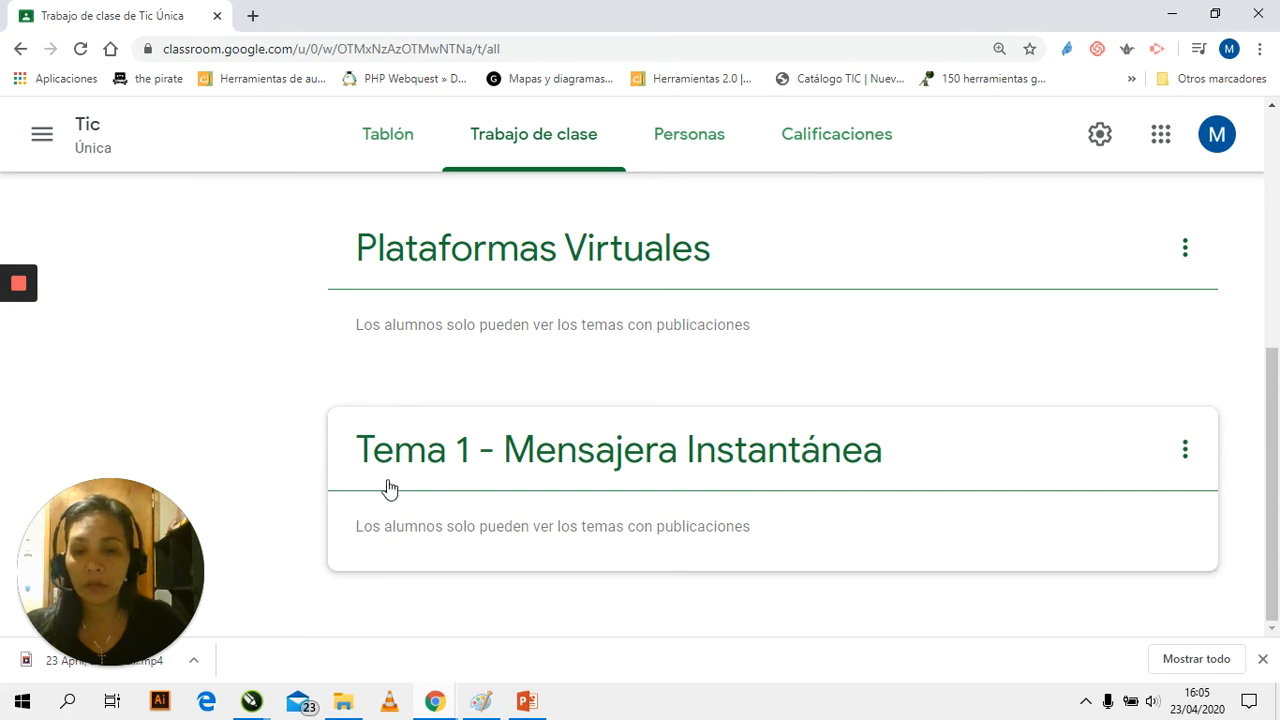
pyautogui.moveTo(1271, 434); pyautogui.dragTo(1275, 377)
pyautogui.scroll(3, 826, 434)
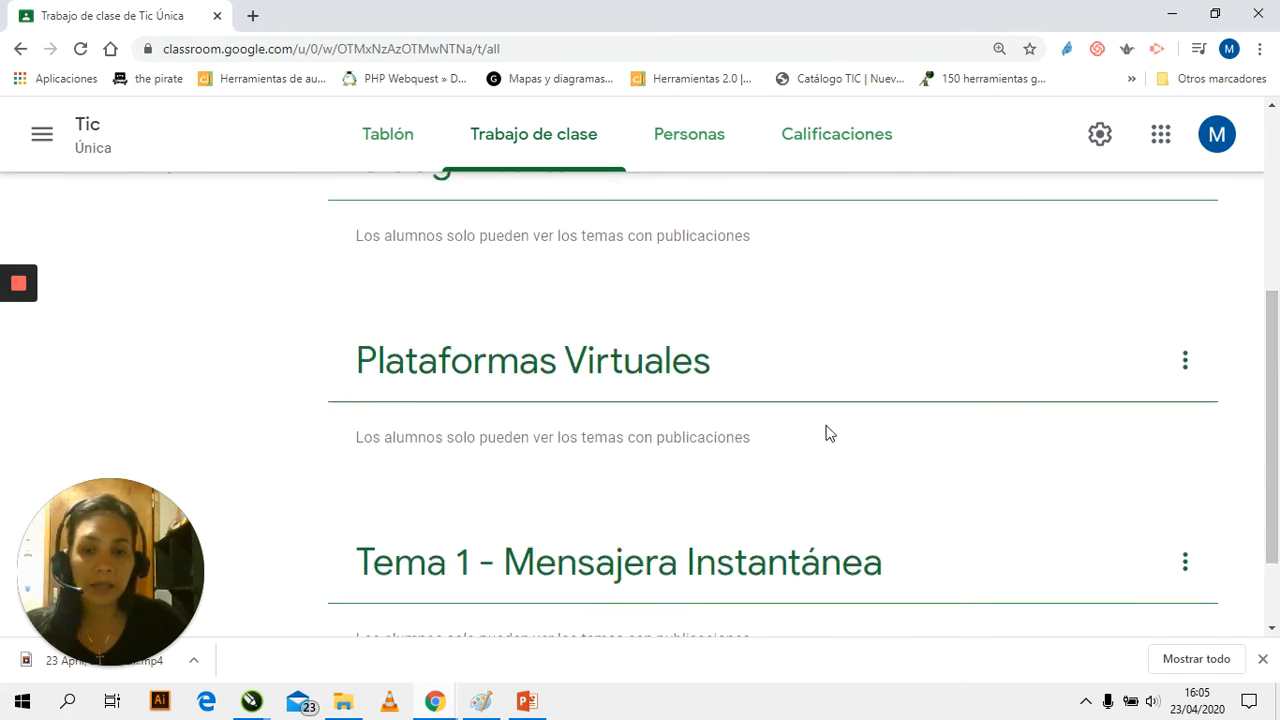
pyautogui.scroll(-1, 953, 613)
pyautogui.scroll(-4, 953, 613)
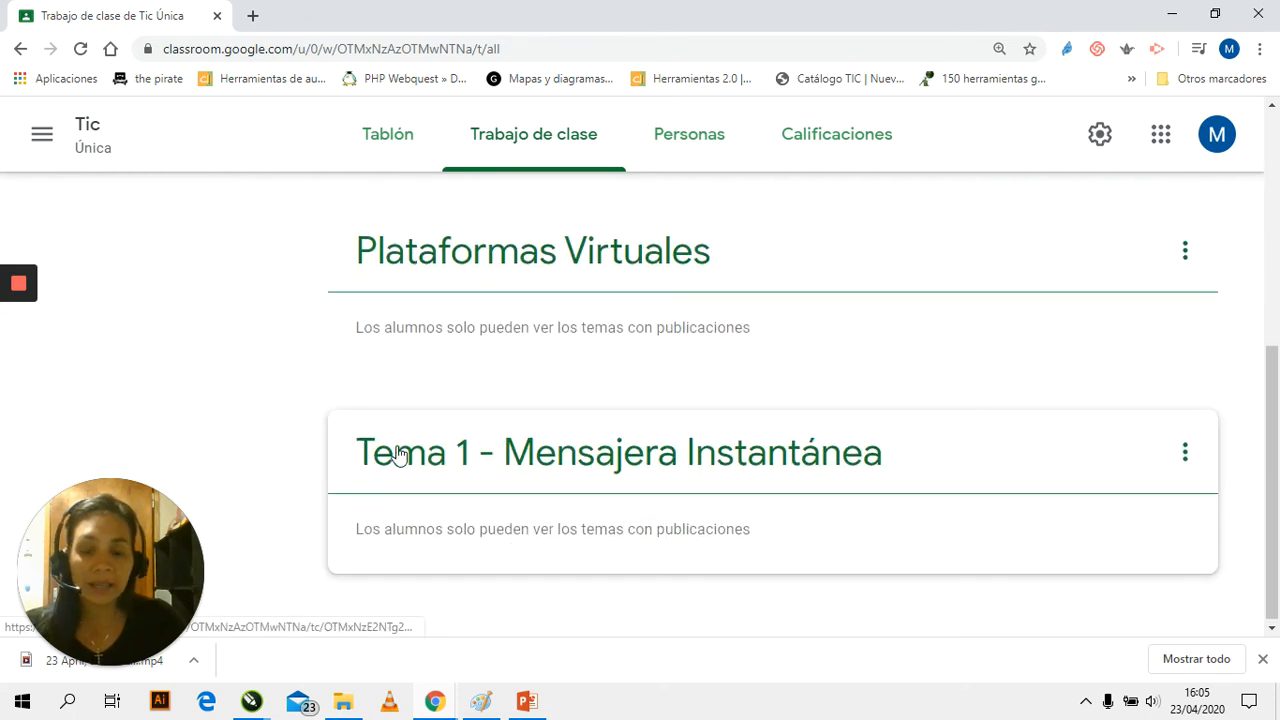
# Rename the topic "Tema 1 - Mensajera Instantánea" to "Mensajera Instantánea" by removing its numbering prefix
pyautogui.click(1187, 459)
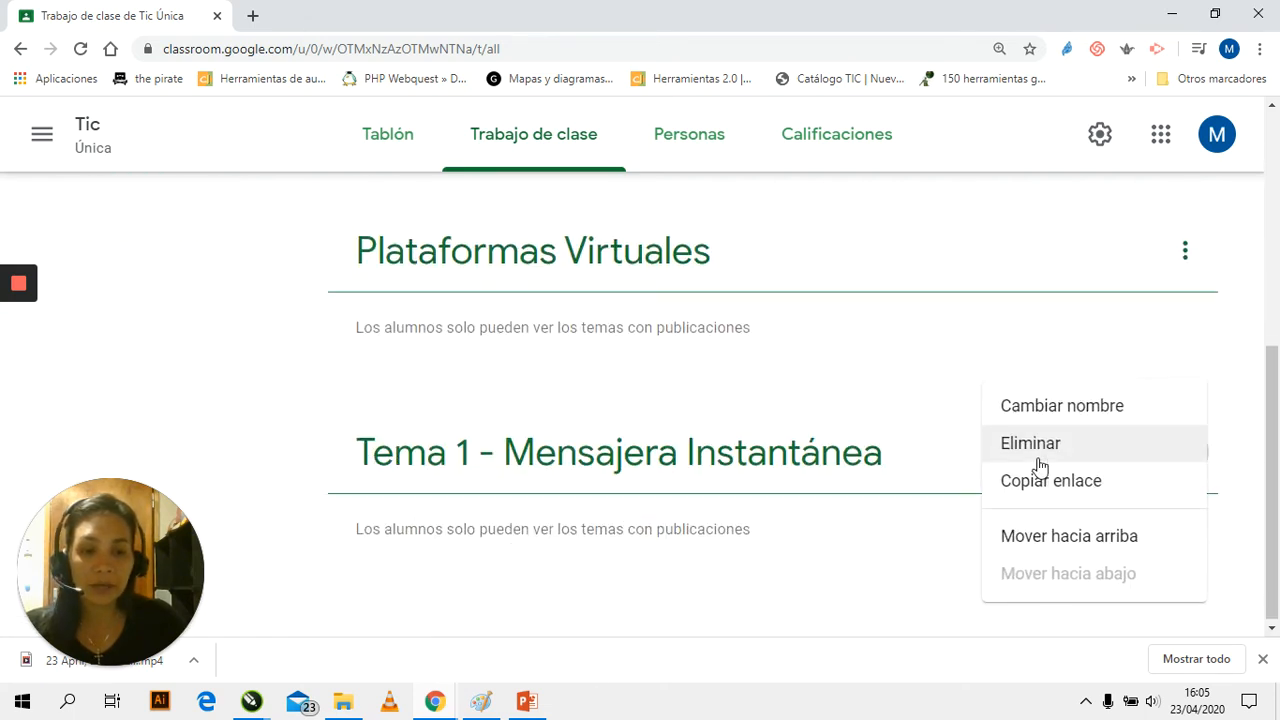
pyautogui.click(1071, 412)
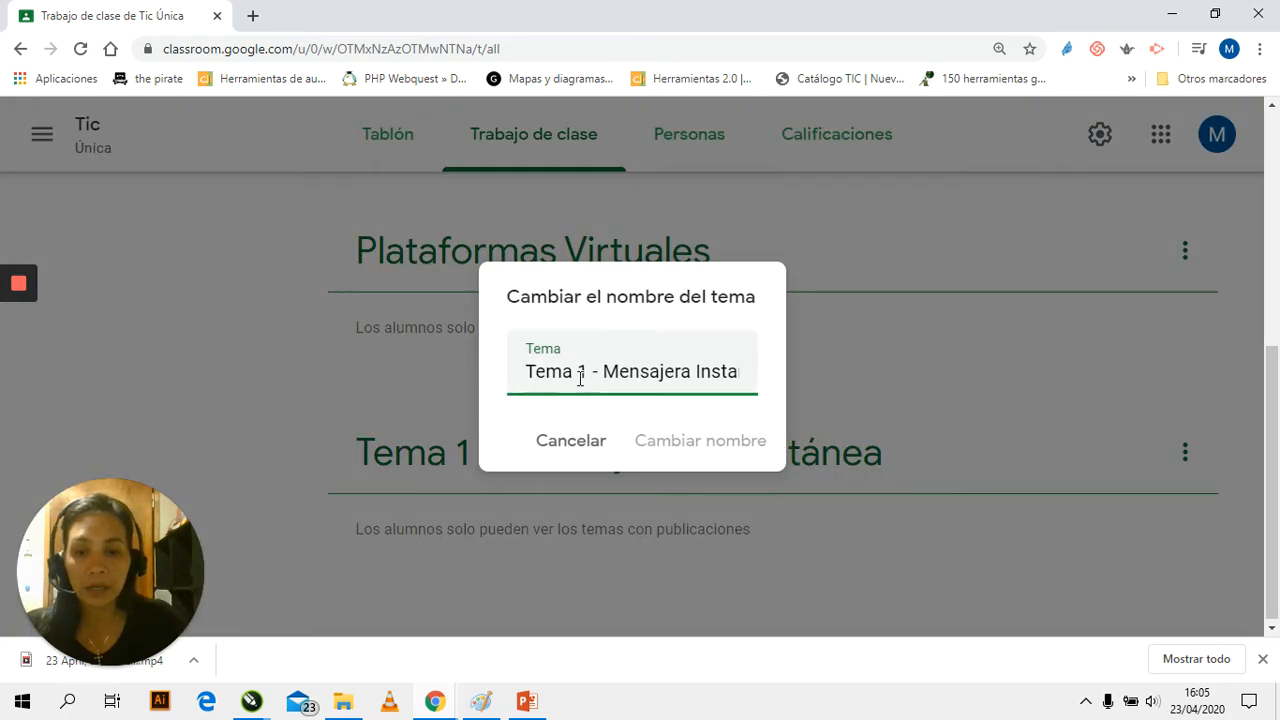
pyautogui.moveTo(603, 375); pyautogui.dragTo(483, 377)
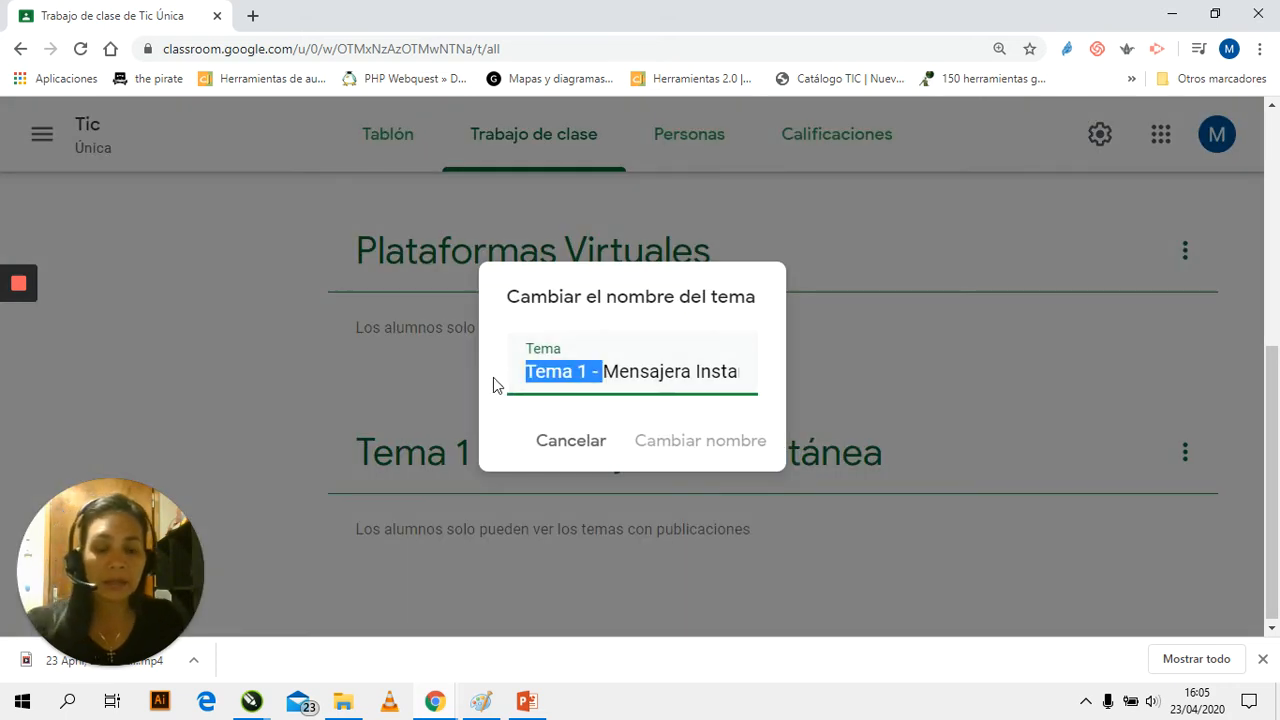
pyautogui.press('BackSpace')
pyautogui.click(680, 442)
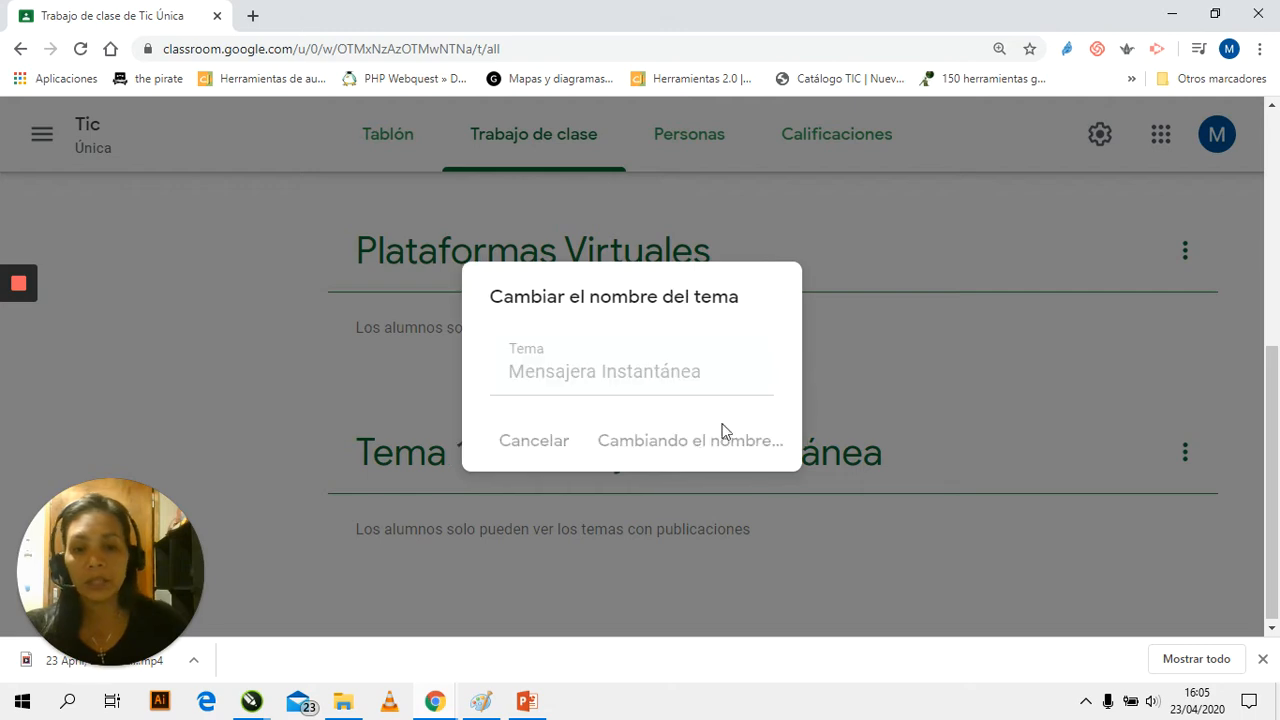
# Move the "Mensajera Instantánea" topic up one place, above "Plataformas Virtuales"
pyautogui.scroll(5, 637, 477)
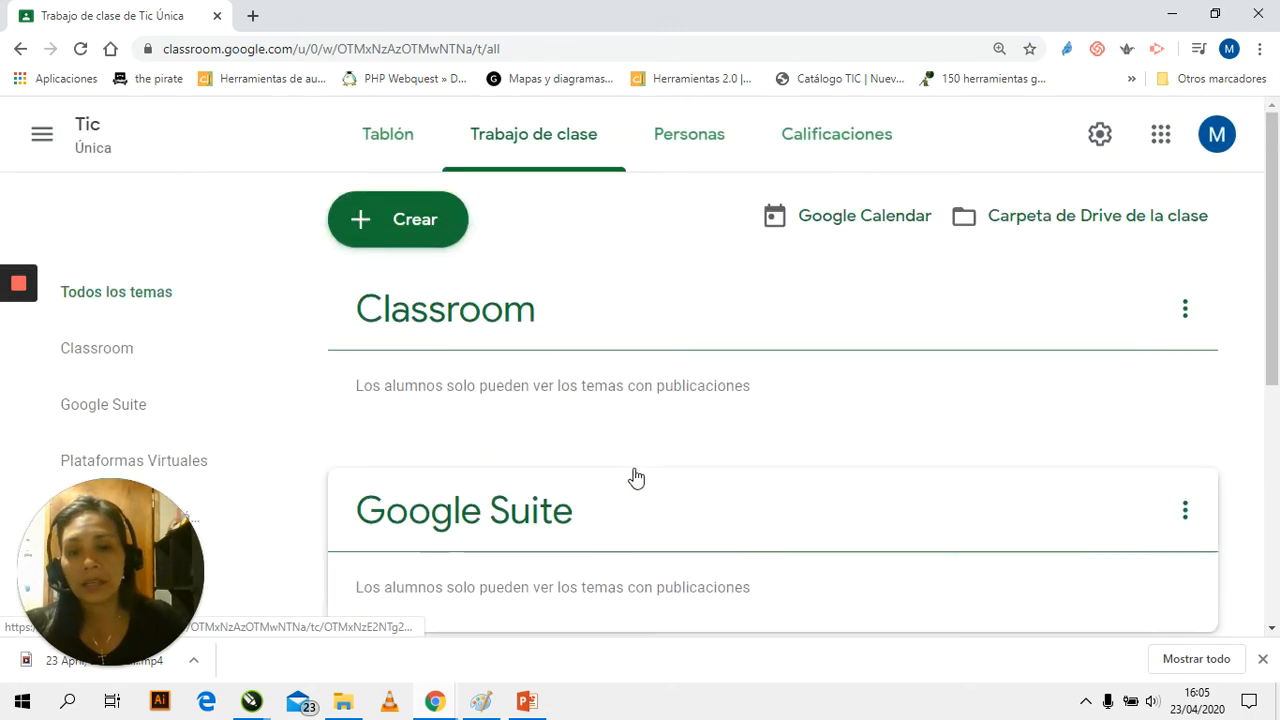
pyautogui.scroll(-3, 632, 472)
pyautogui.scroll(-3, 632, 465)
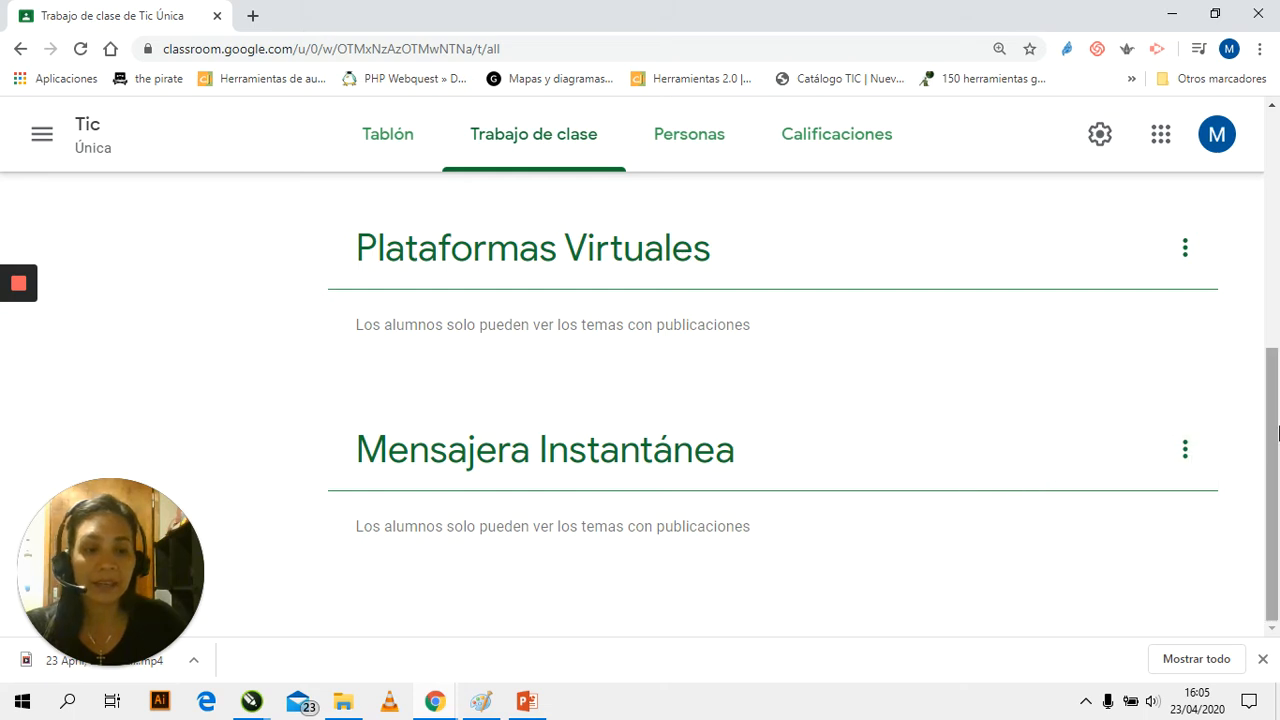
pyautogui.moveTo(1276, 429)
pyautogui.mouseDown()
pyautogui.moveTo(1260, 297)
pyautogui.moveTo(1272, 440)
pyautogui.mouseUp()
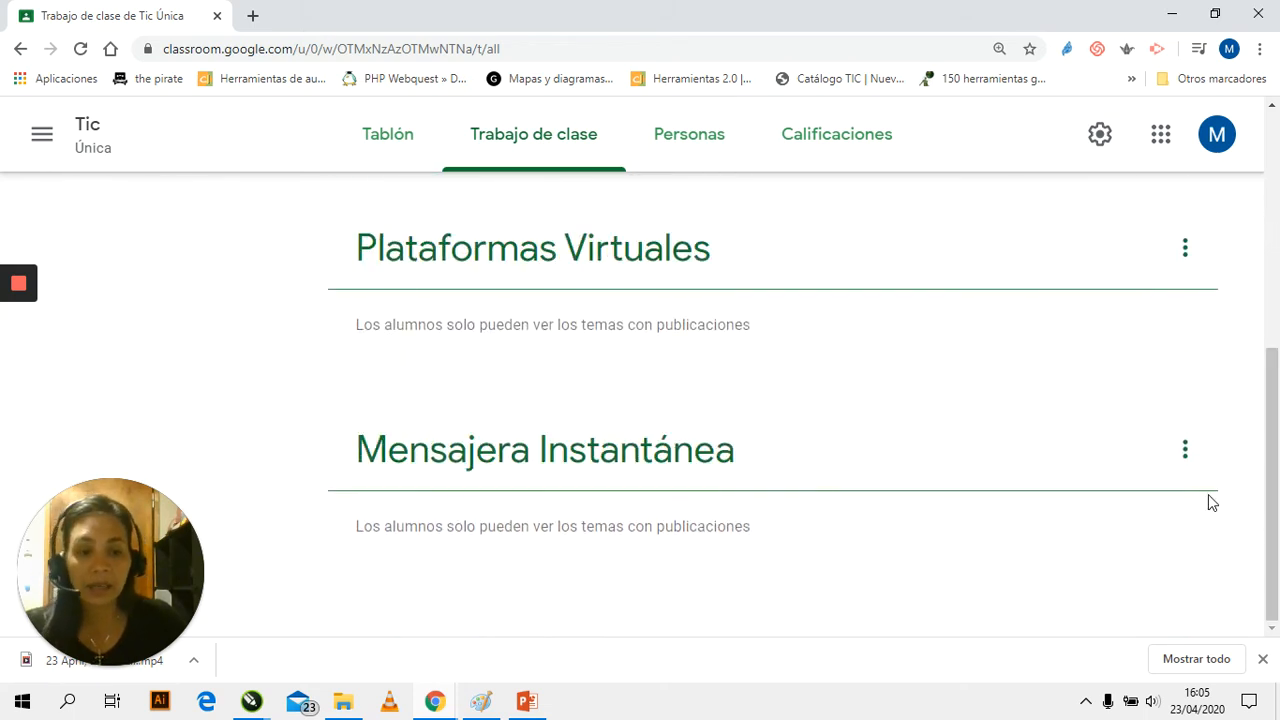
pyautogui.click(1184, 452)
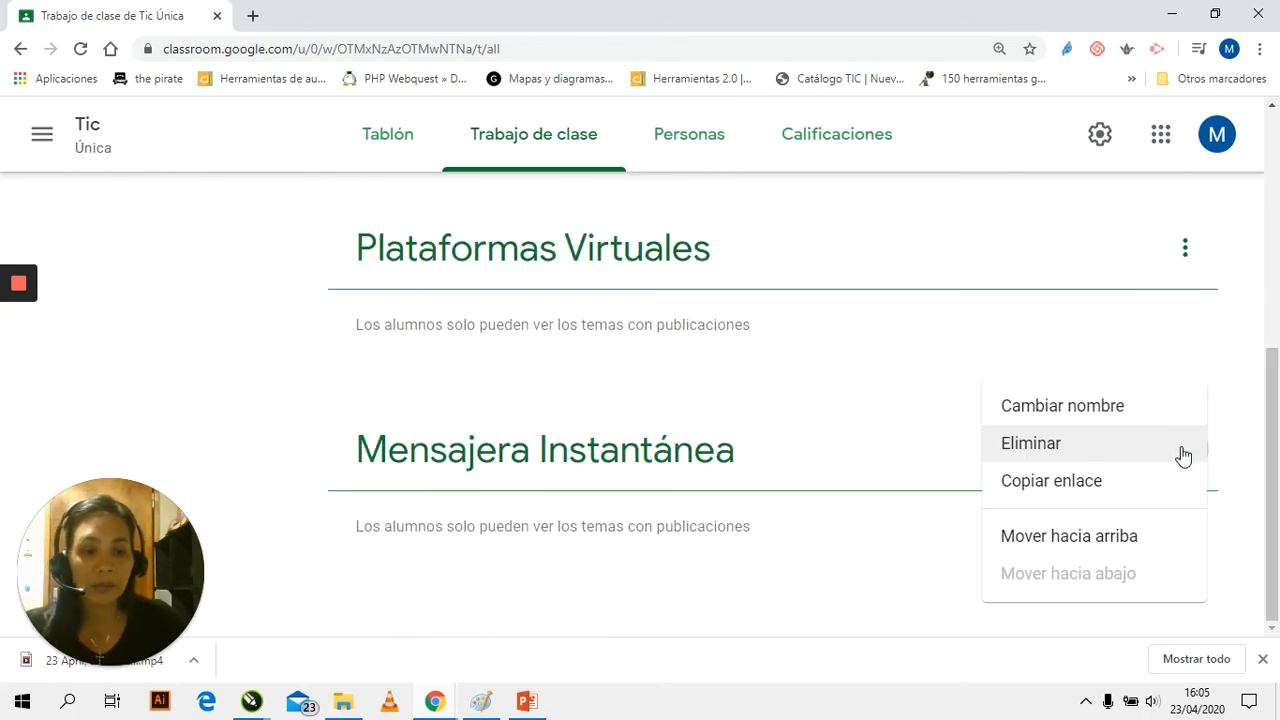
pyautogui.click(1100, 546)
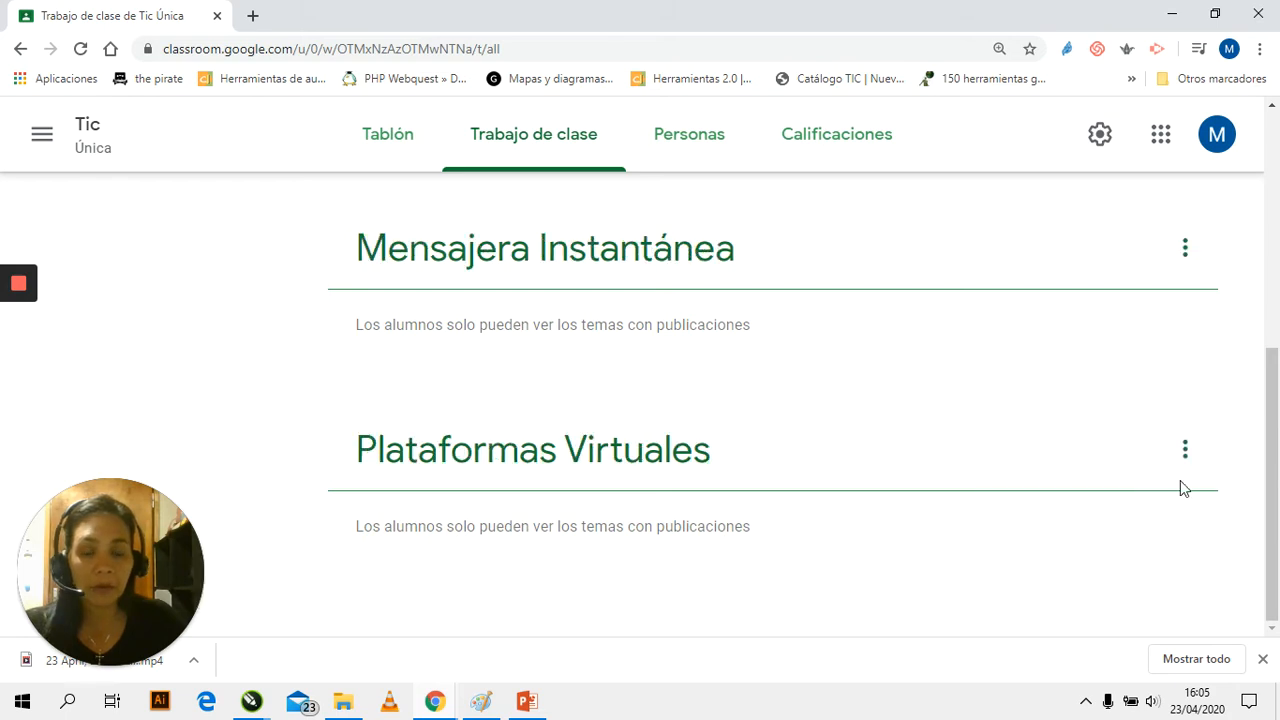
# Move the "Mensajera Instantánea" topic up two more places, above "Google Suite" and "Classroom", so it heads the classwork page
pyautogui.scroll(3, 1233, 461)
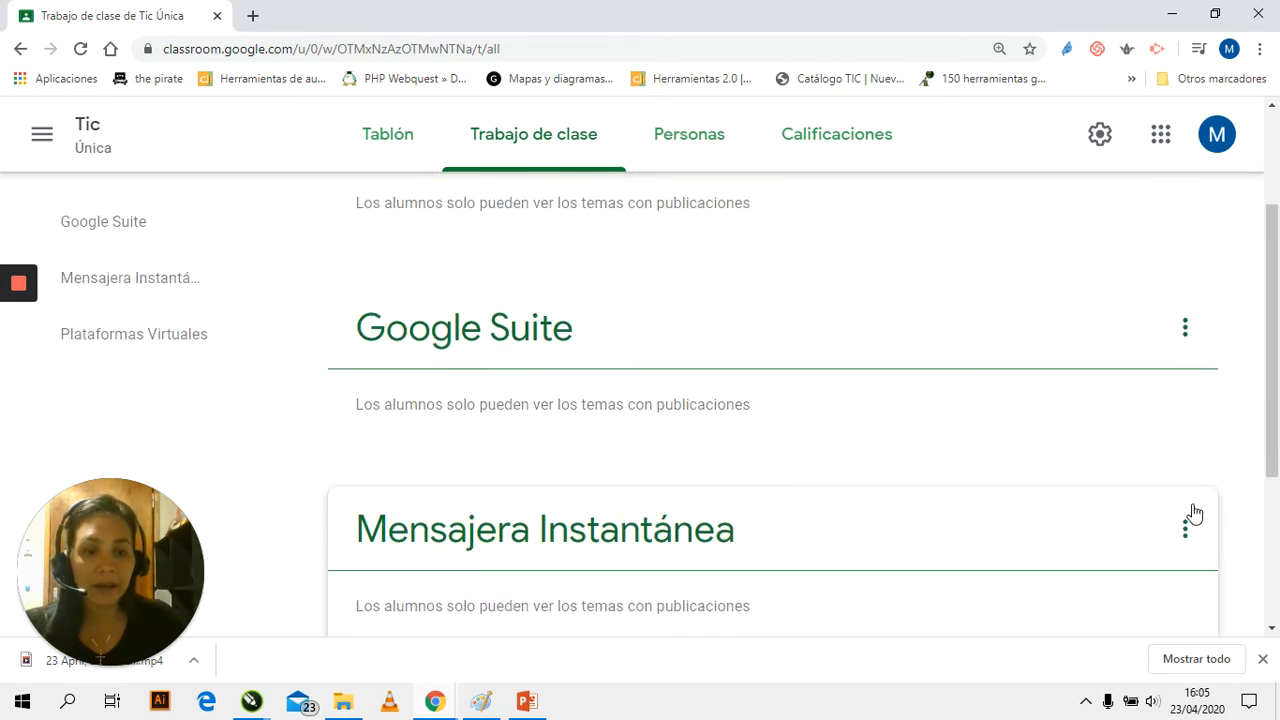
pyautogui.click(1184, 525)
pyautogui.click(1129, 540)
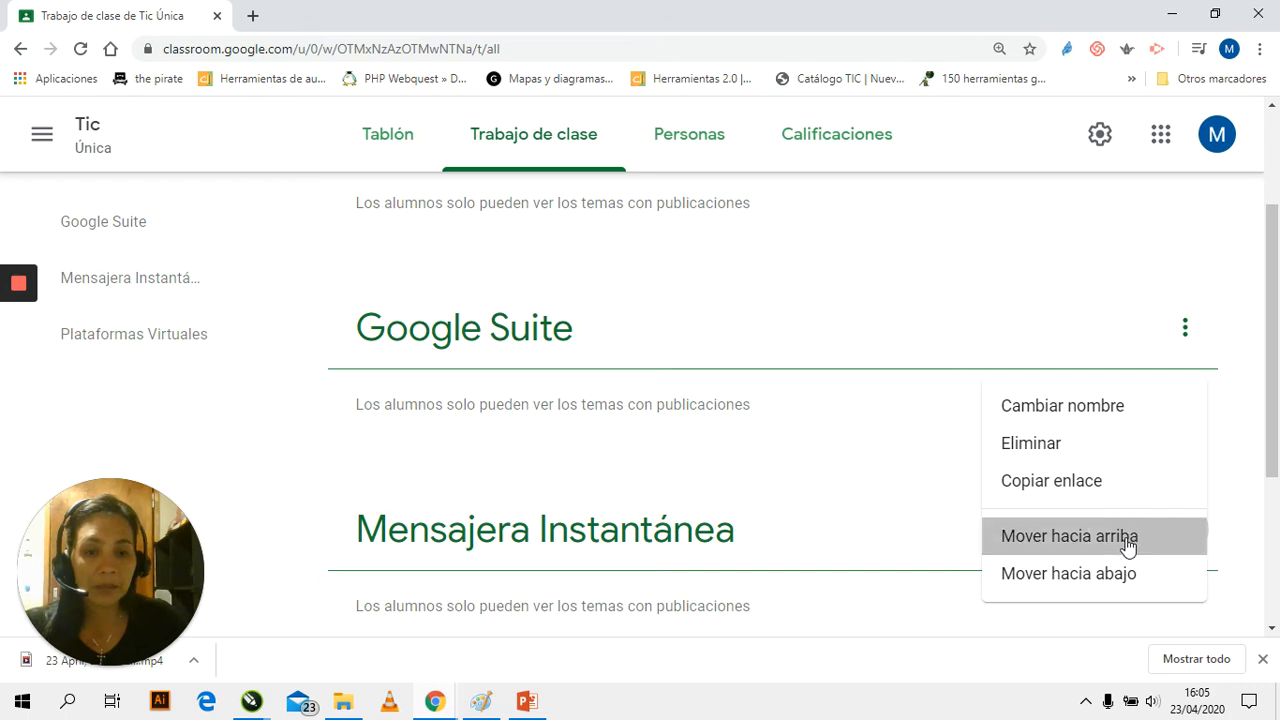
pyautogui.scroll(1, 1140, 500)
pyautogui.scroll(1, 1147, 493)
pyautogui.click(1182, 515)
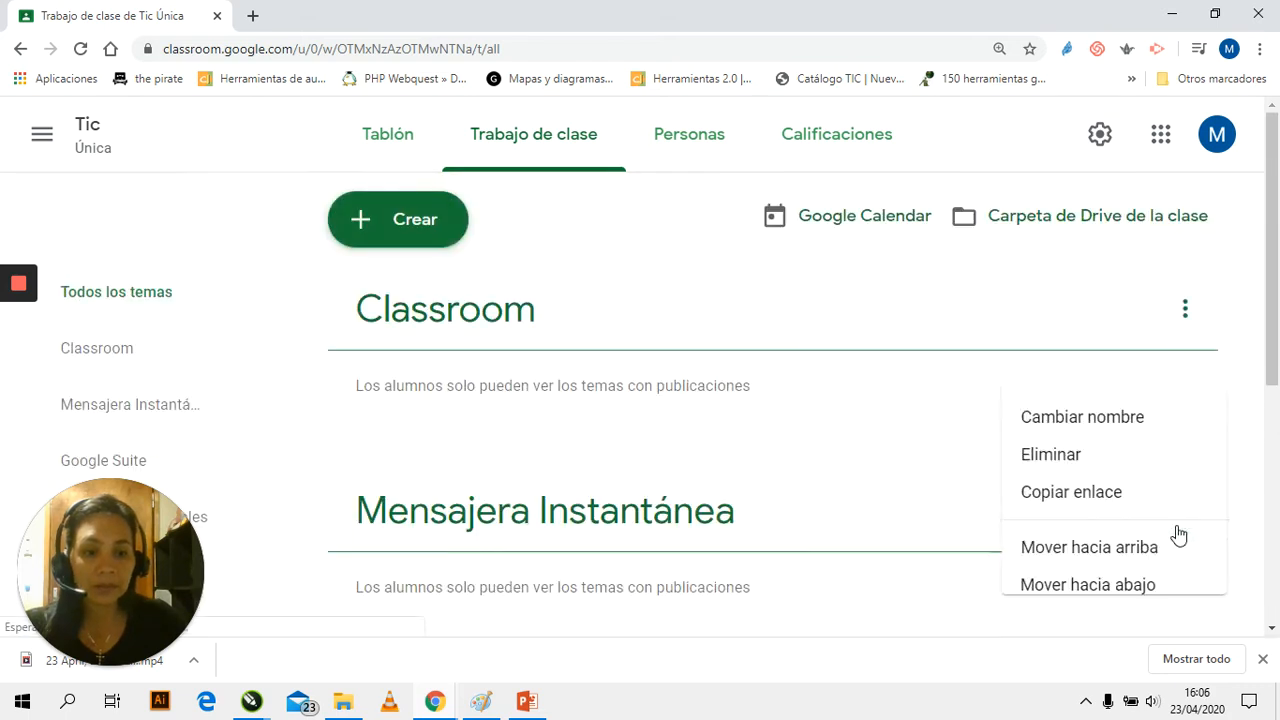
pyautogui.click(1122, 540)
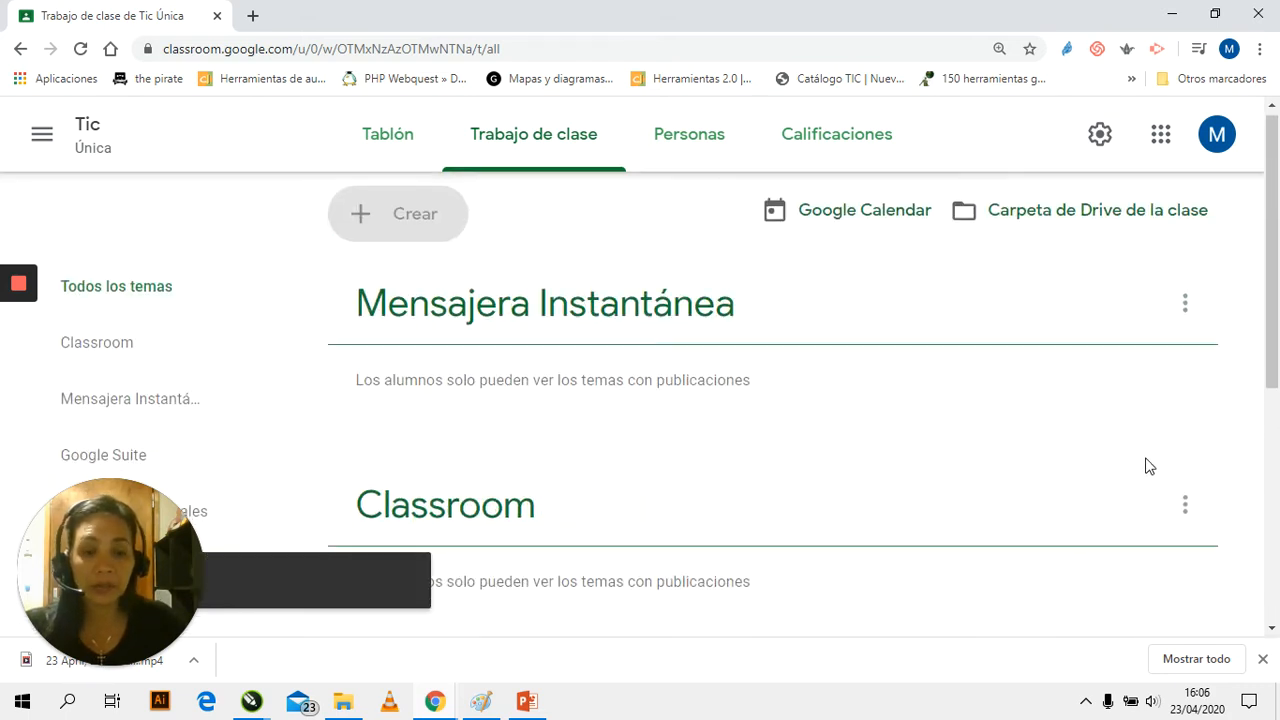
# Move the "Plataformas Virtuales" topic up one place, between "Classroom" and "Google Suite"
pyautogui.scroll(-2, 1146, 463)
pyautogui.scroll(2, 1157, 451)
pyautogui.moveTo(1186, 529); pyautogui.dragTo(1160, 500)
pyautogui.scroll(-4, 1180, 540)
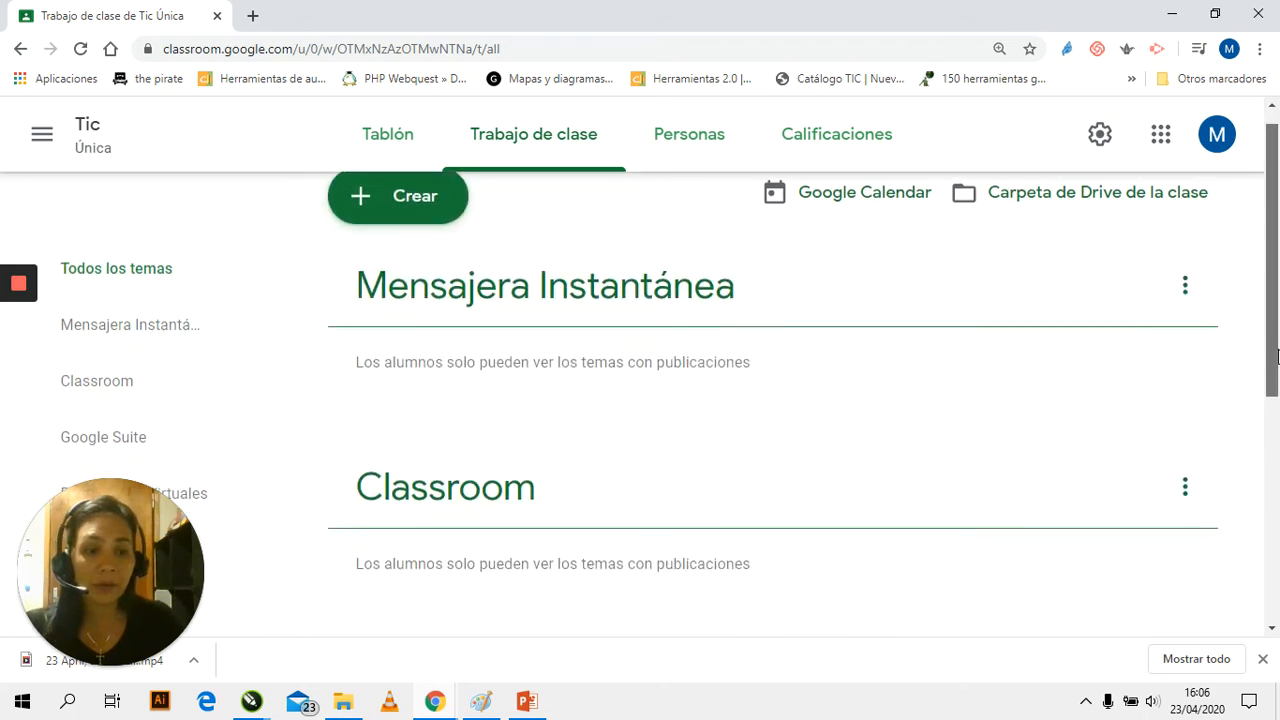
pyautogui.moveTo(1184, 565); pyautogui.dragTo(1157, 329)
# Review the order of all the topics on the classwork page
pyautogui.scroll(2, 1148, 416)
pyautogui.scroll(-3, 953, 395)
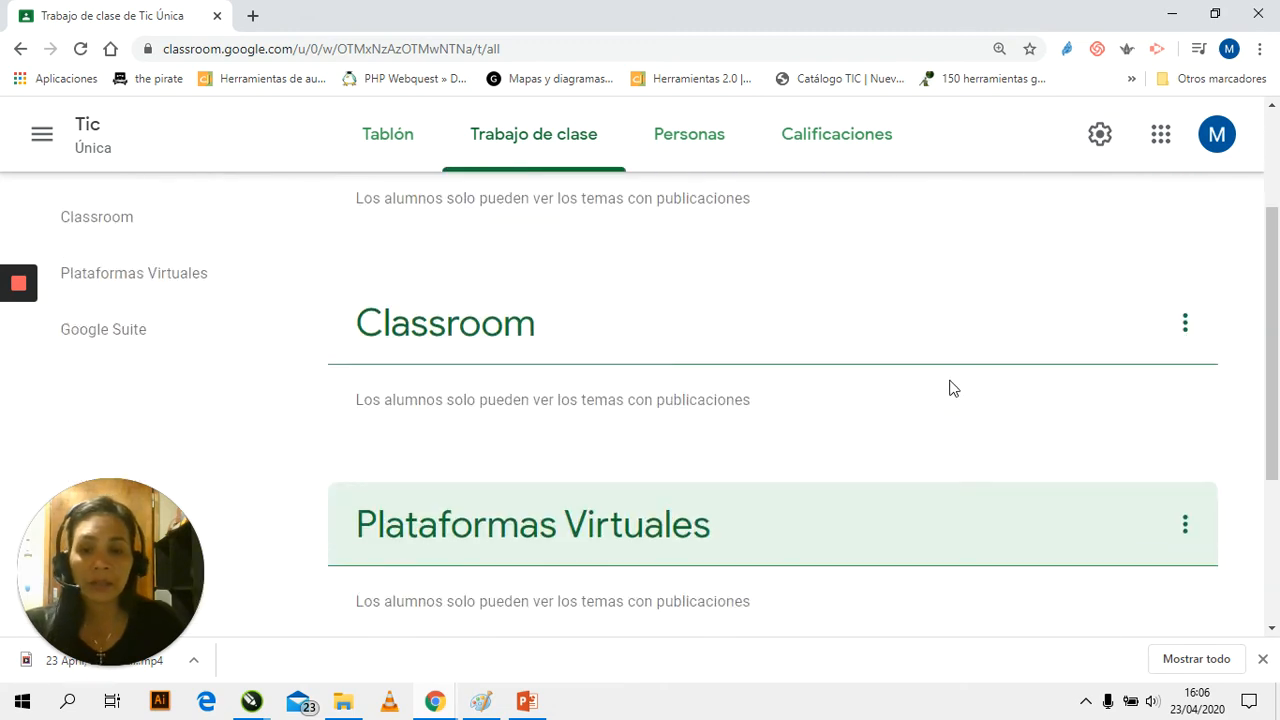
pyautogui.scroll(3, 953, 404)
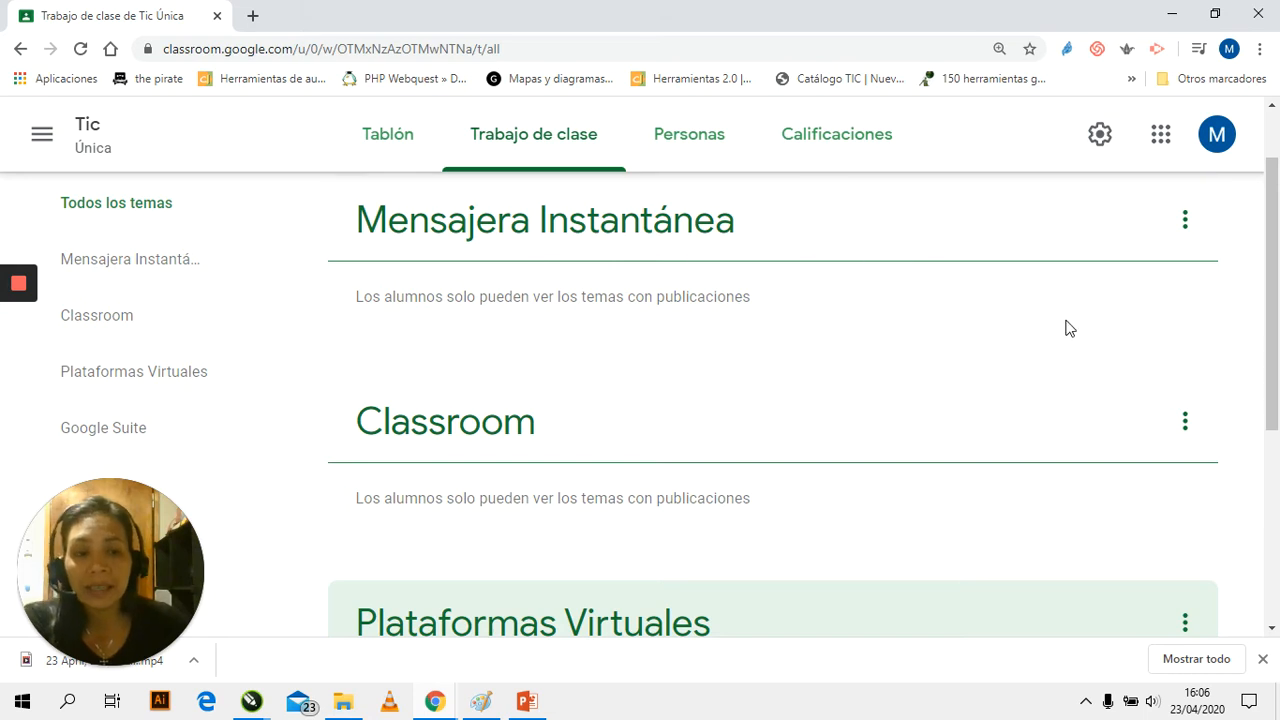
pyautogui.scroll(1, 1068, 328)
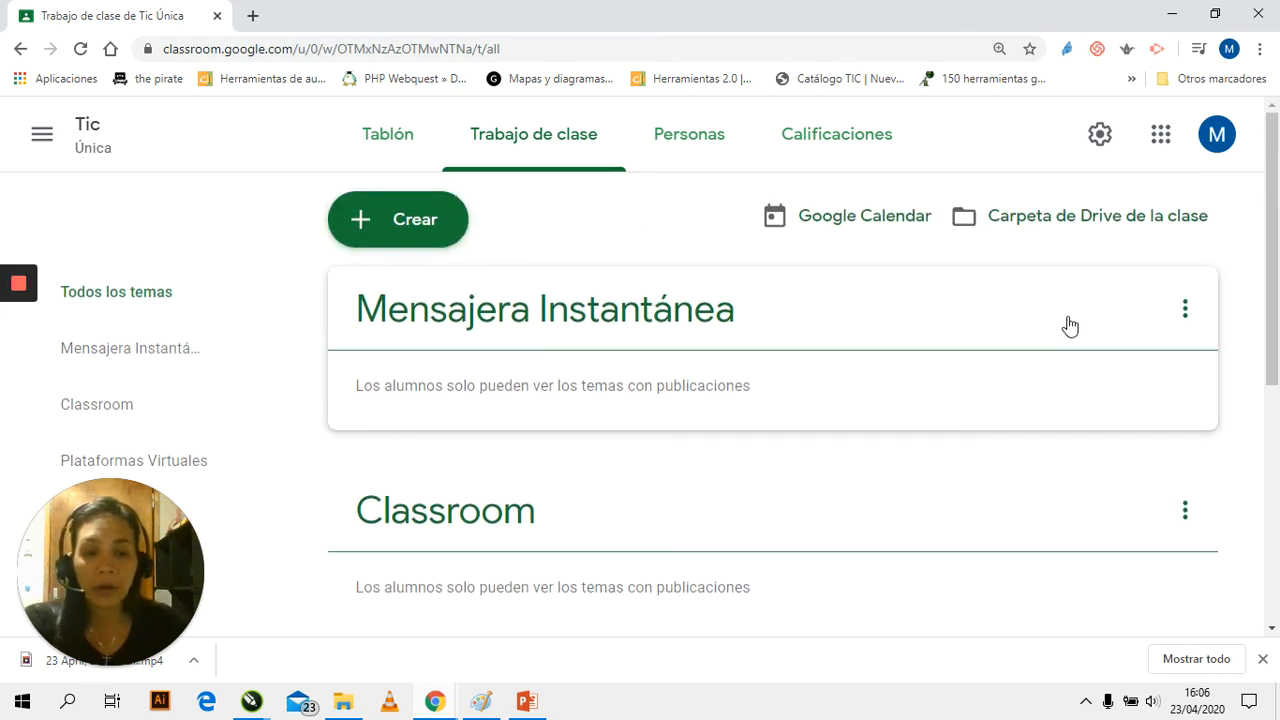
pyautogui.scroll(-4, 1068, 325)
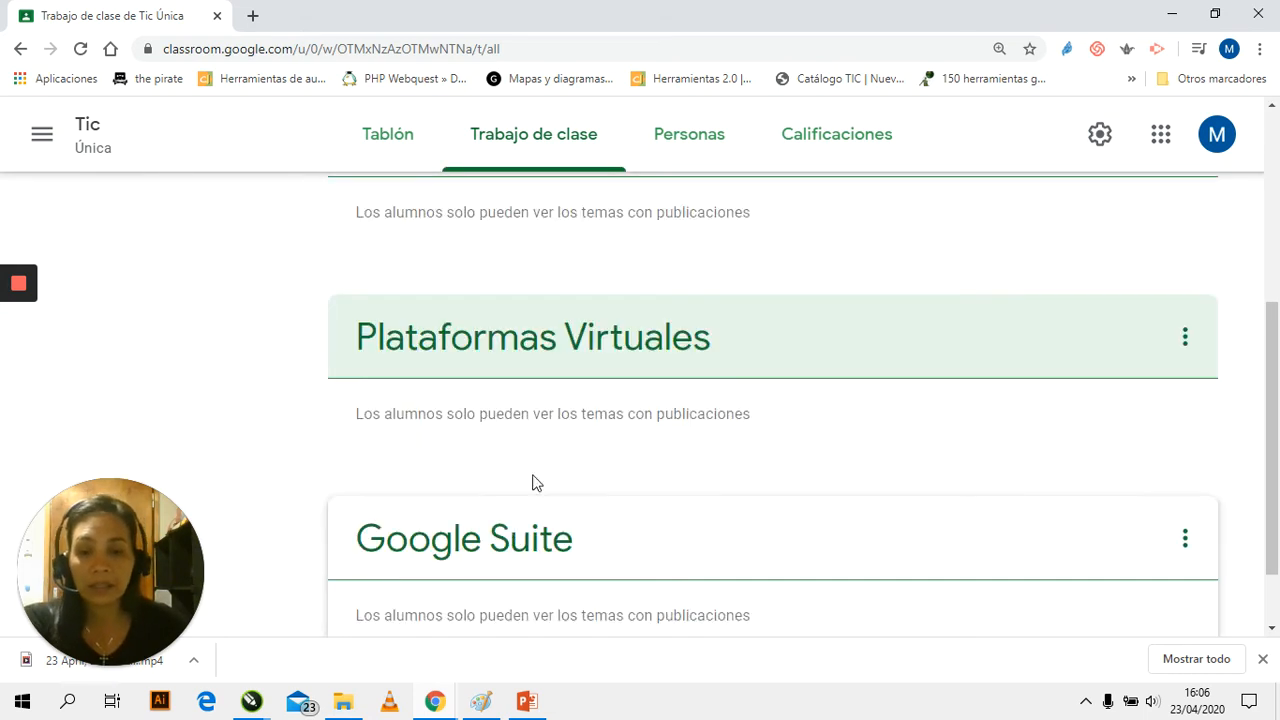
pyautogui.scroll(4, 543, 417)
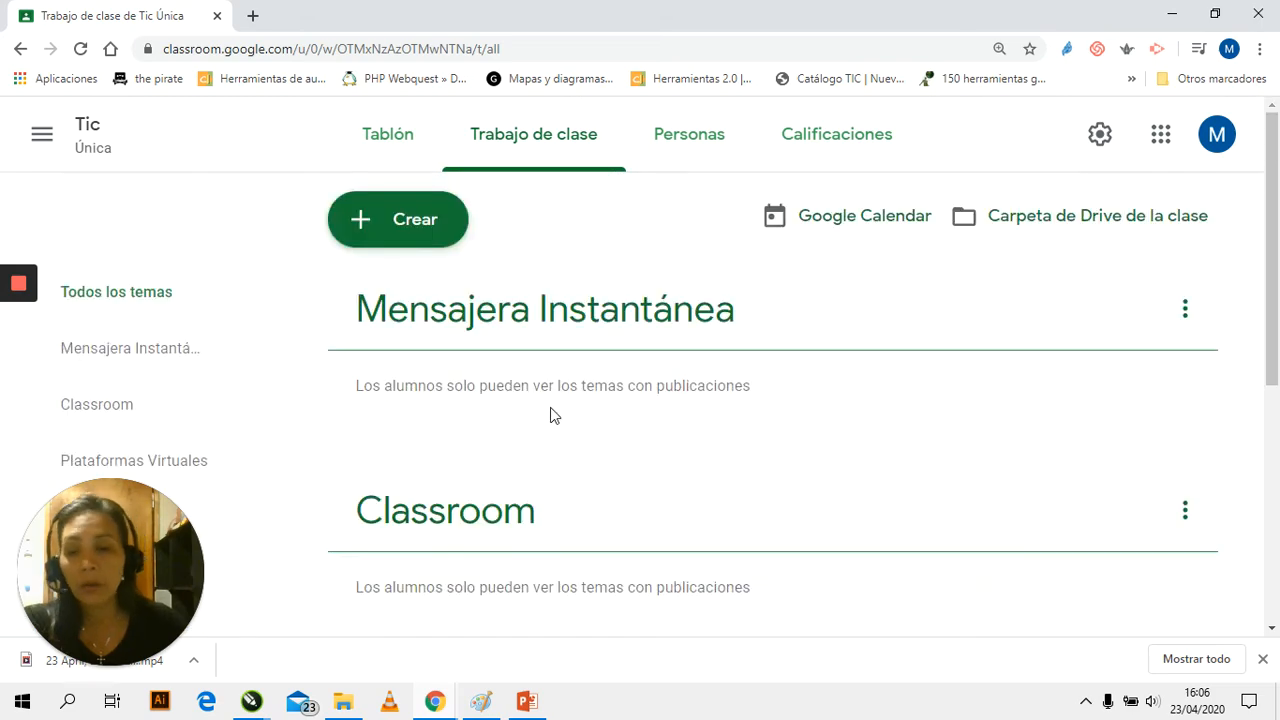
pyautogui.scroll(-1, 1270, 289)
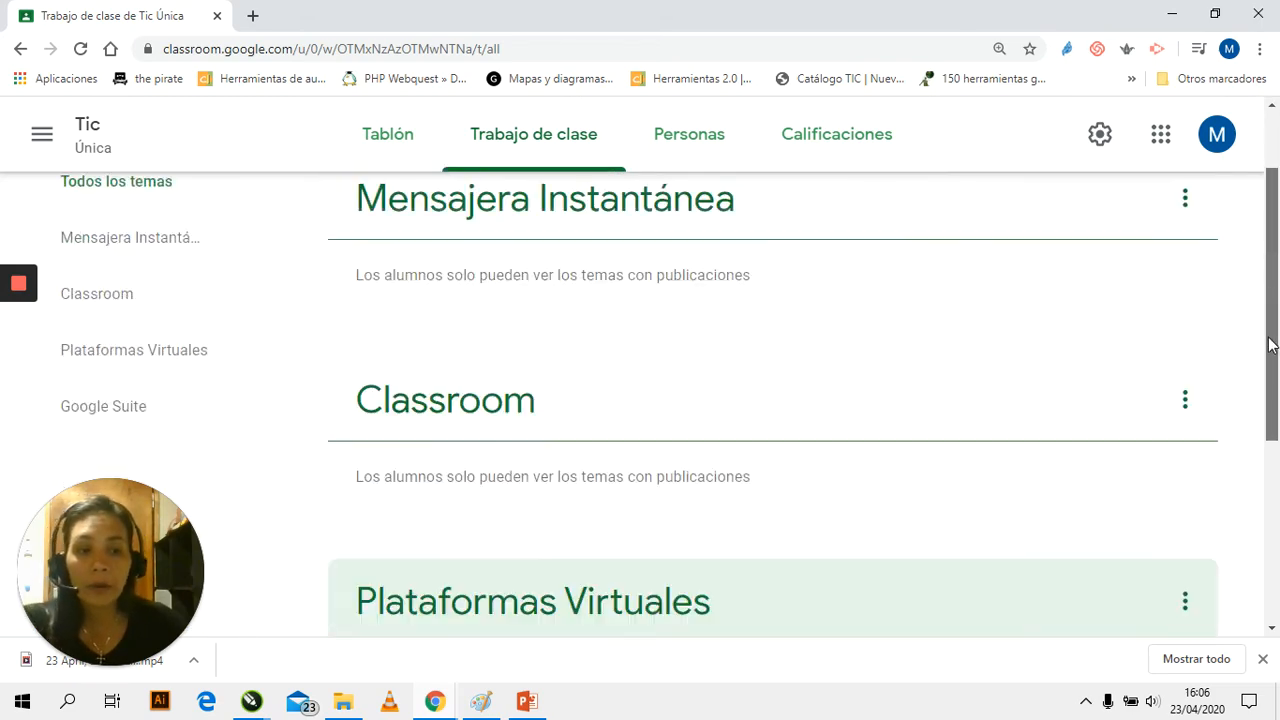
pyautogui.scroll(1, 1200, 251)
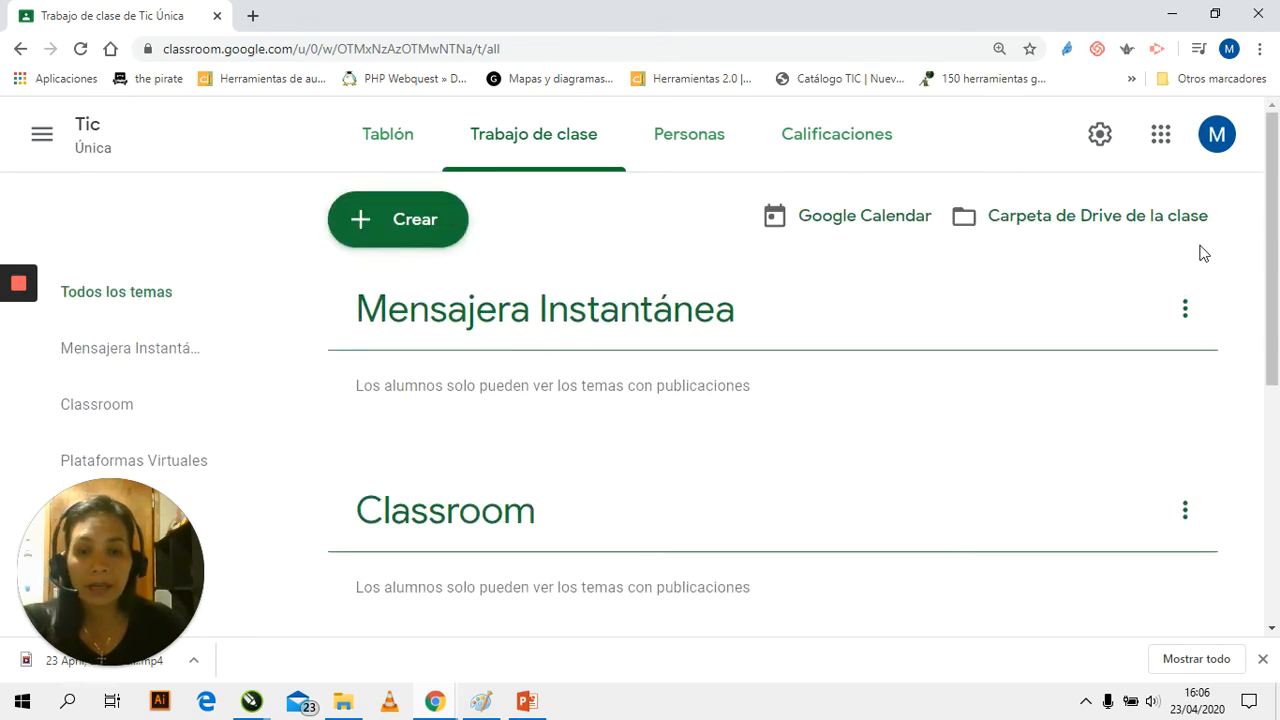
# Create a new class material titled "Lectura 1" with the description "Lee atentamente"
pyautogui.click(362, 228)
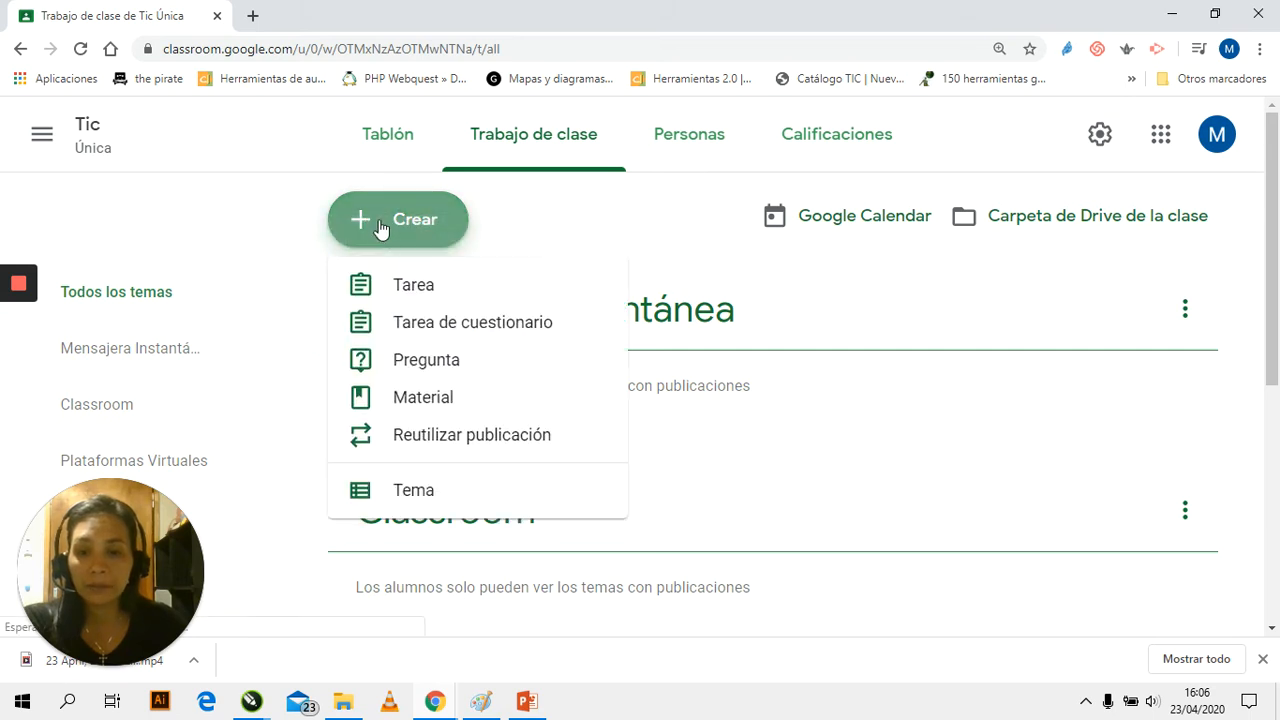
pyautogui.click(424, 405)
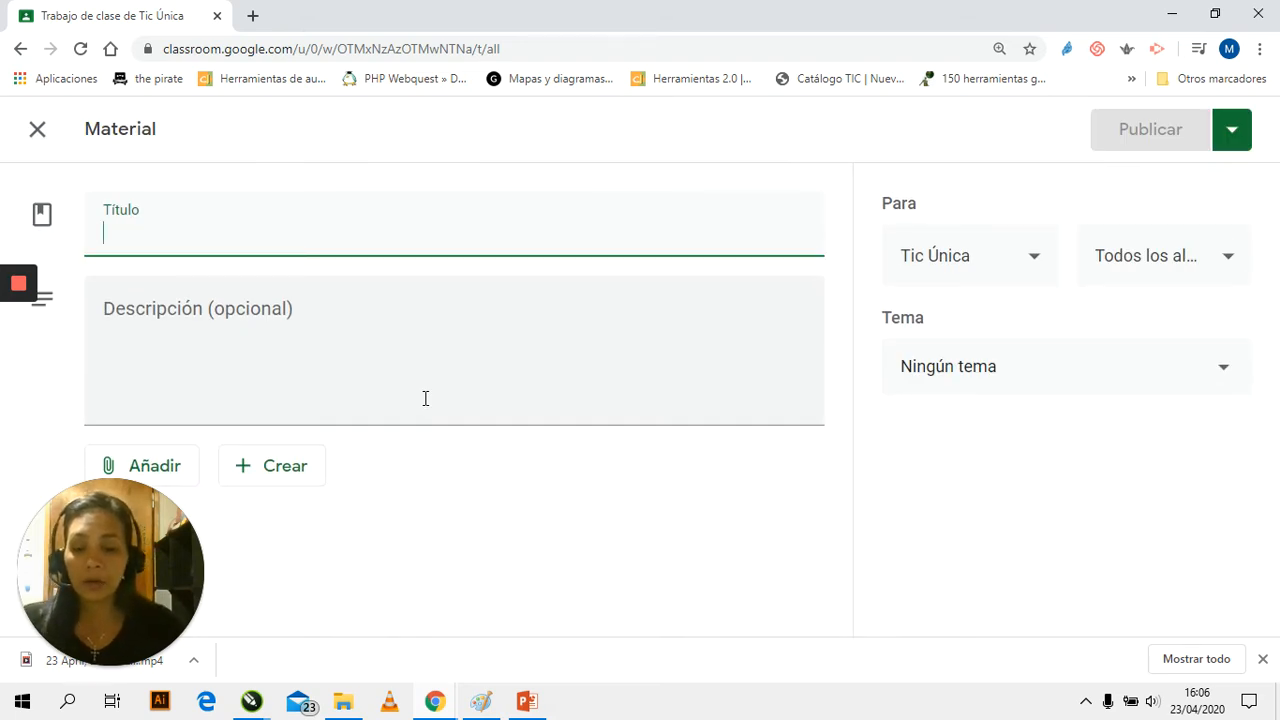
pyautogui.write('Lectura ')
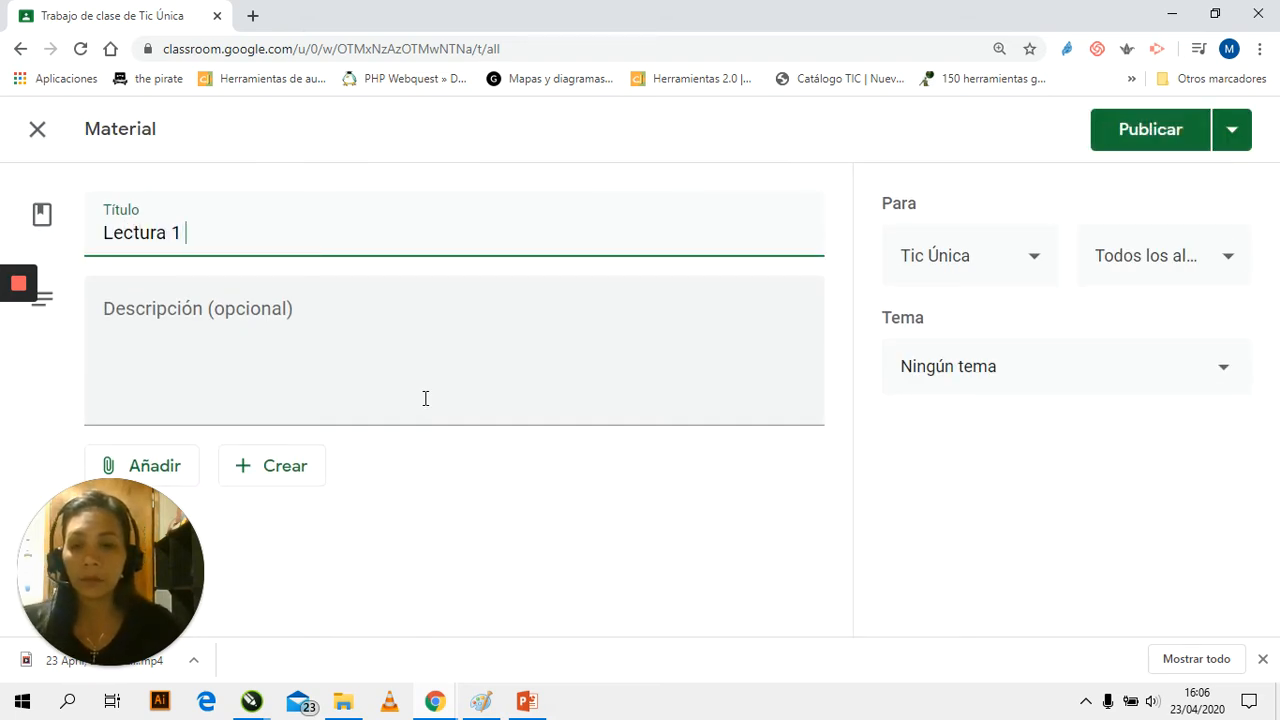
pyautogui.write('1')
pyautogui.click(245, 336)
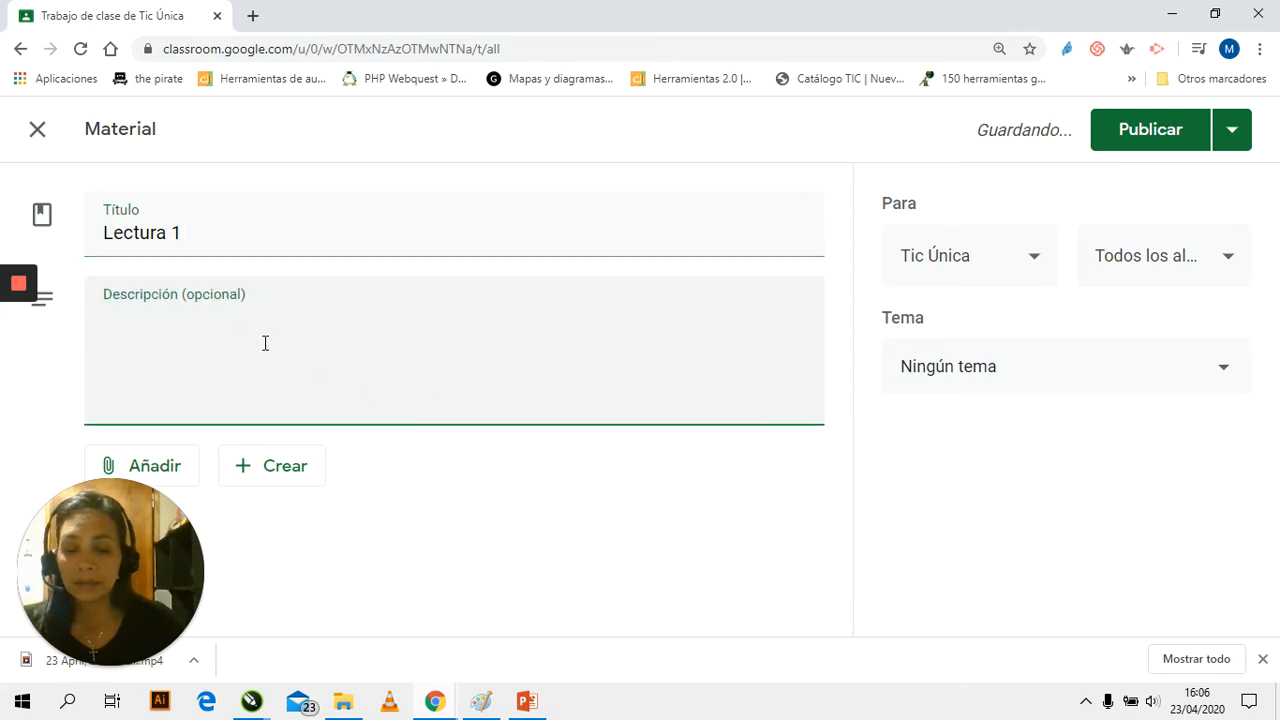
pyautogui.write('Lee atentamente')
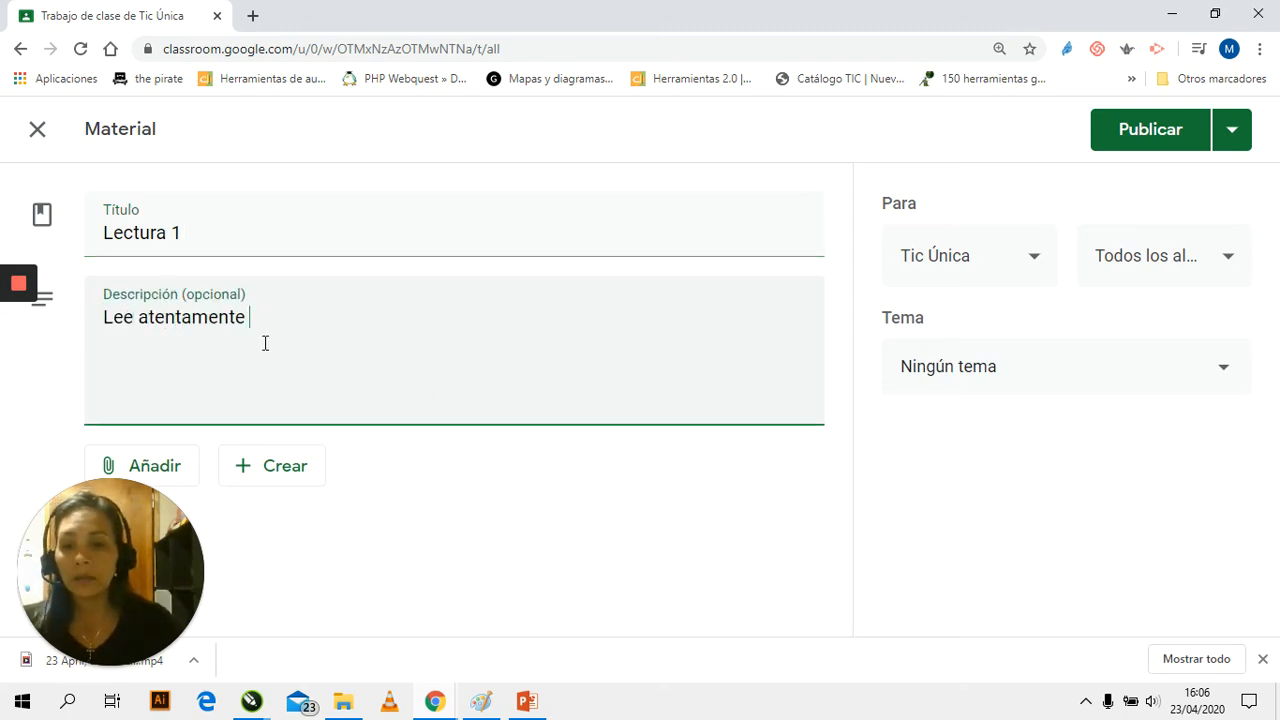
# Attach the Word file "Guía-de-herramientas-para-la-educación-a-distancia..docx" from the computer's "Clase hoy" folder to the material
pyautogui.click(134, 465)
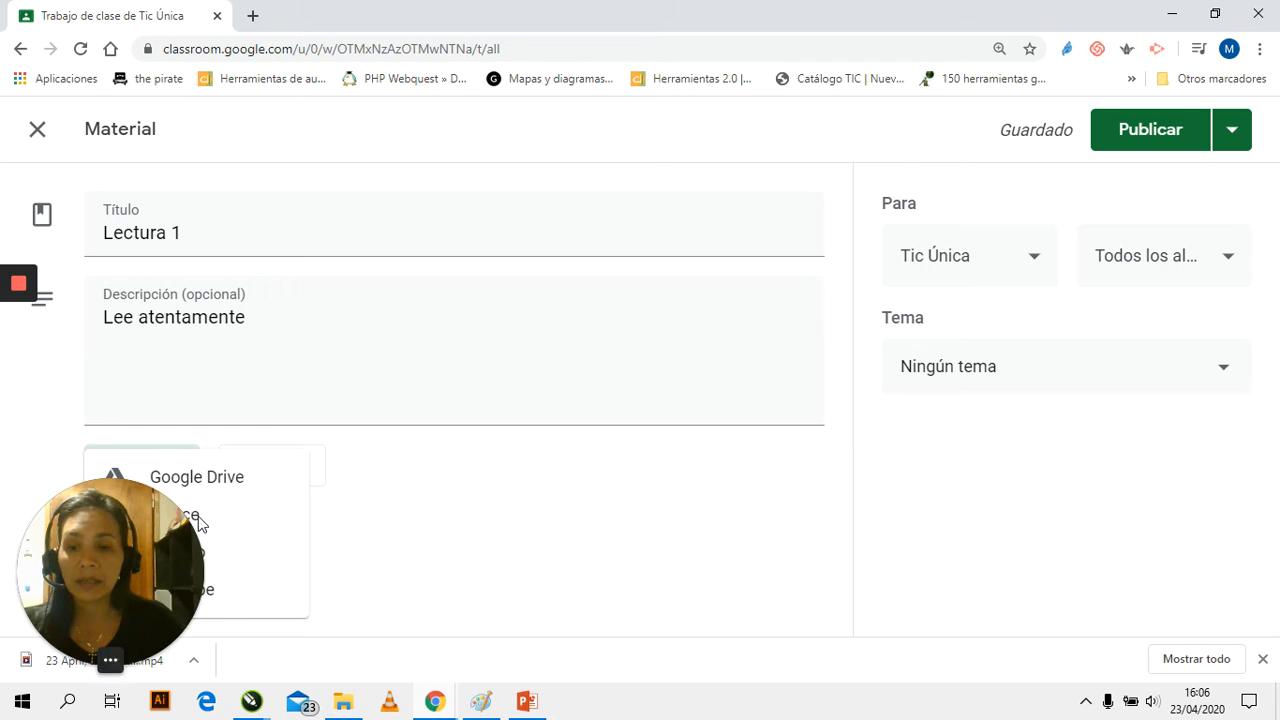
pyautogui.click(205, 555)
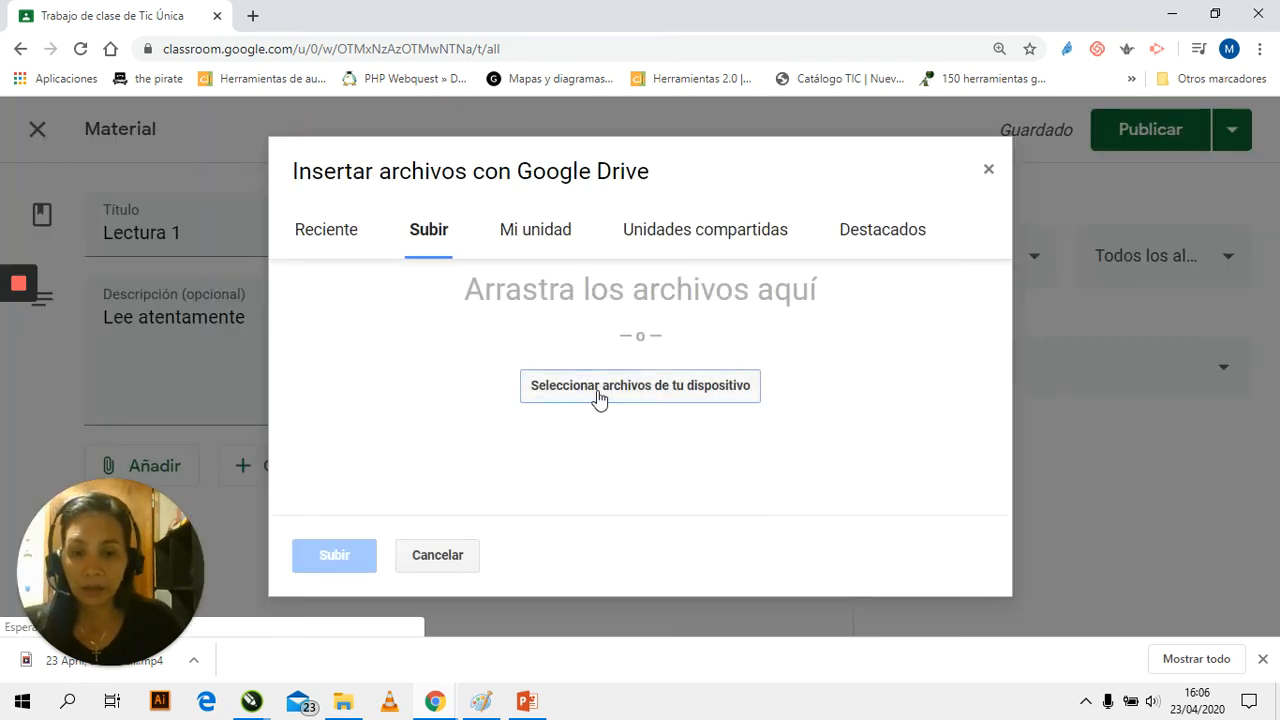
pyautogui.click(599, 392)
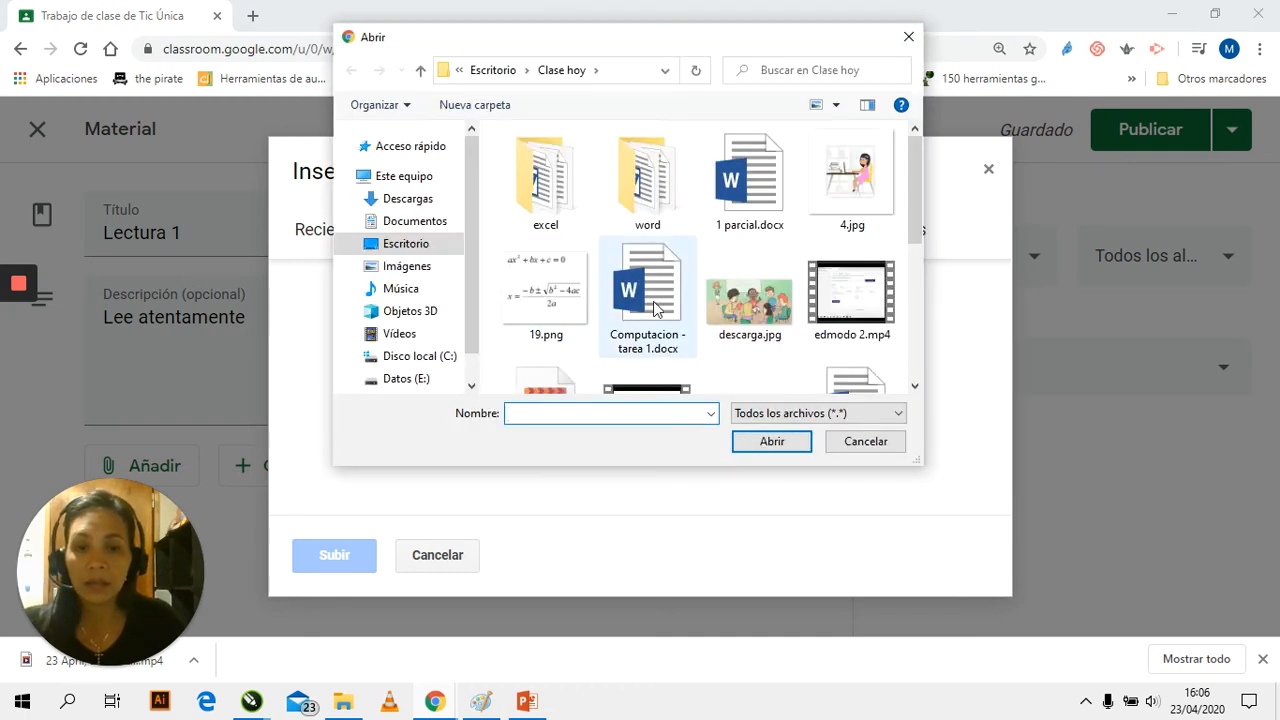
pyautogui.moveTo(915, 212); pyautogui.dragTo(924, 275)
pyautogui.click(850, 270)
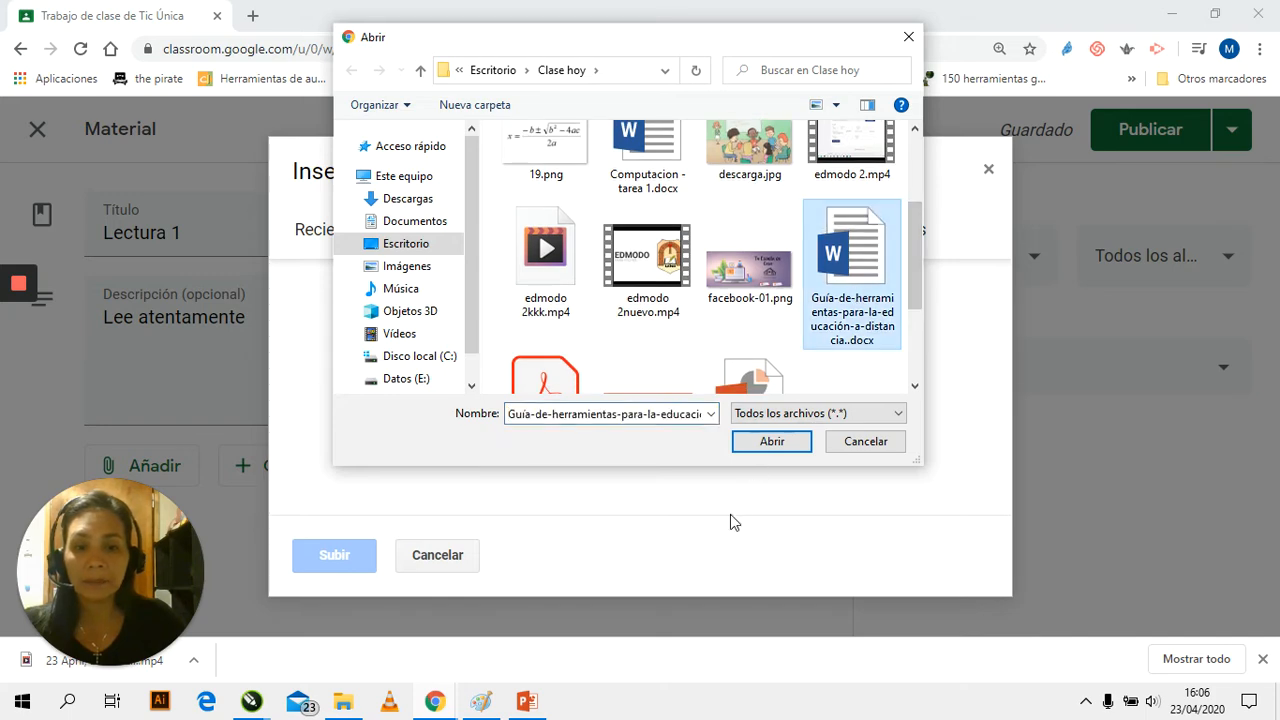
pyautogui.click(771, 443)
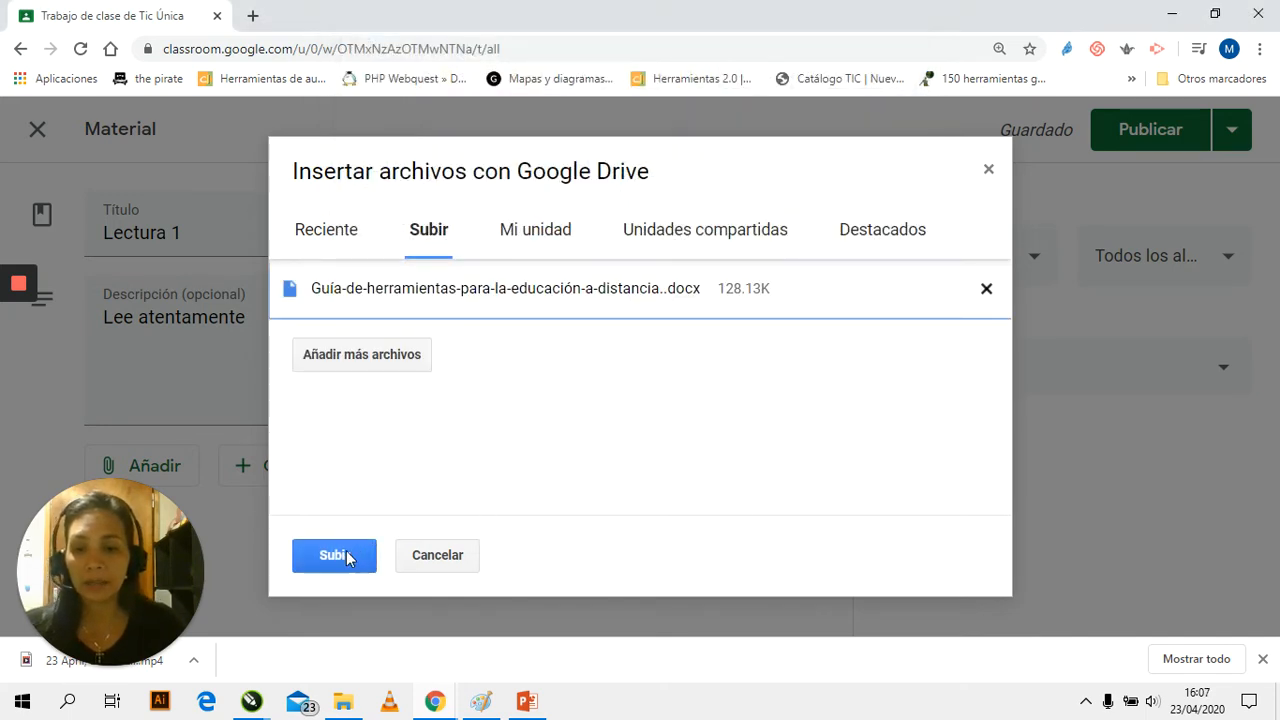
pyautogui.click(336, 558)
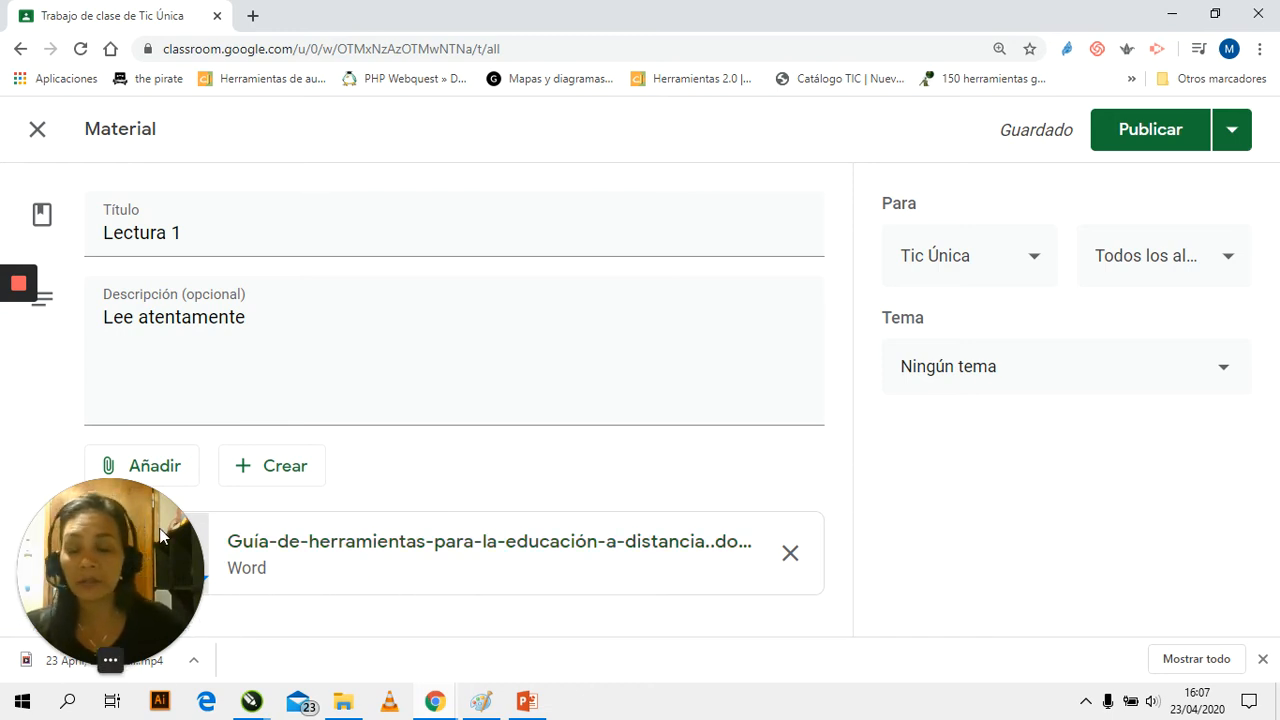
# Assign the "Lectura 1" material to the topic "Classroom" and publish it
pyautogui.moveTo(190, 653)
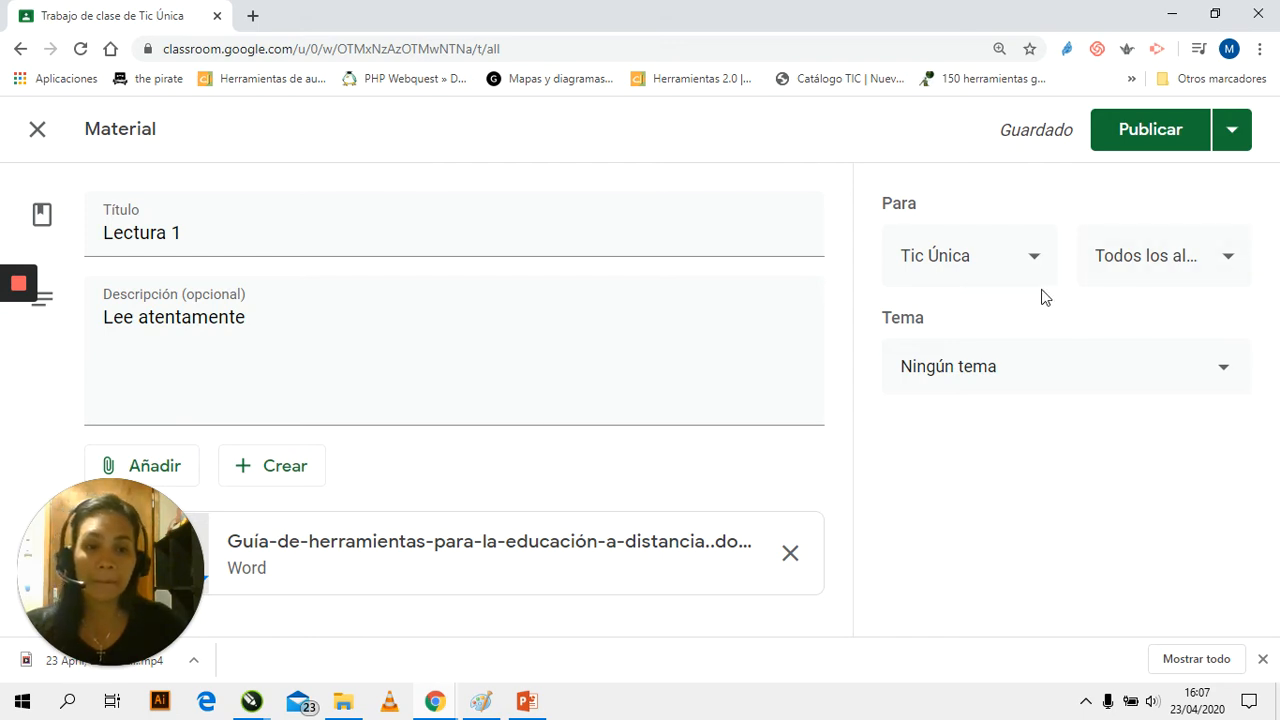
pyautogui.click(1220, 371)
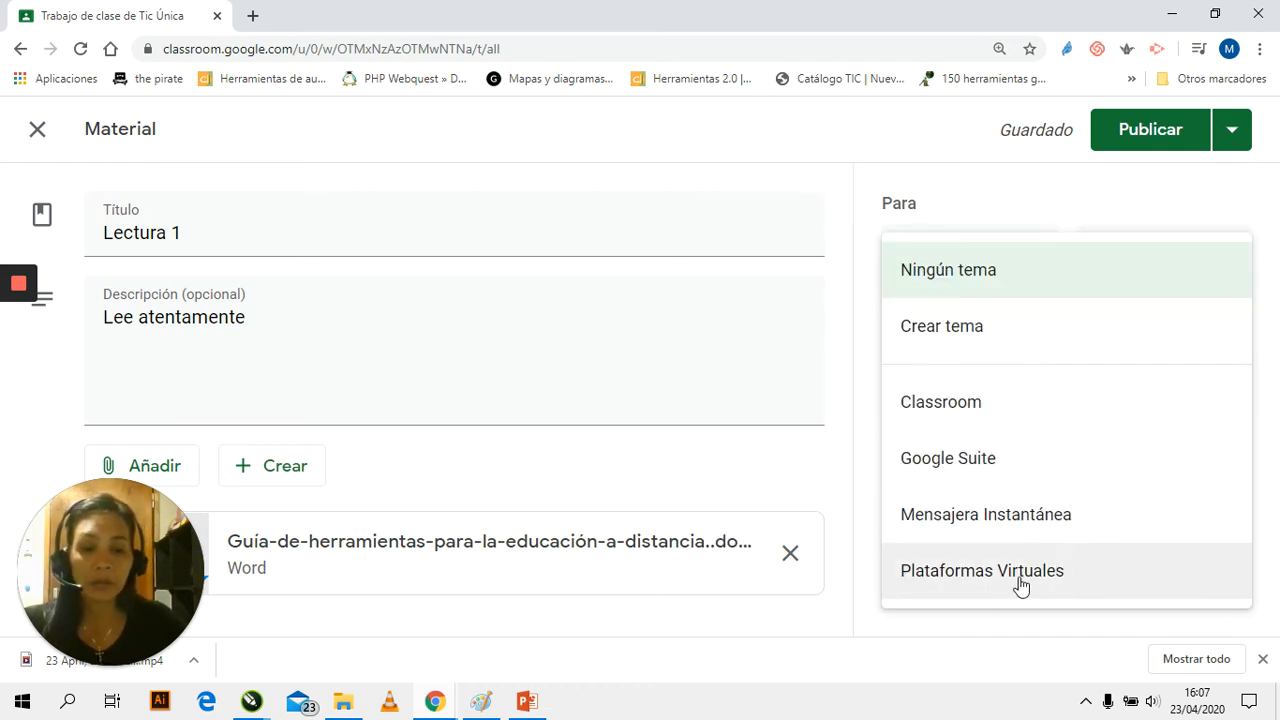
pyautogui.click(958, 412)
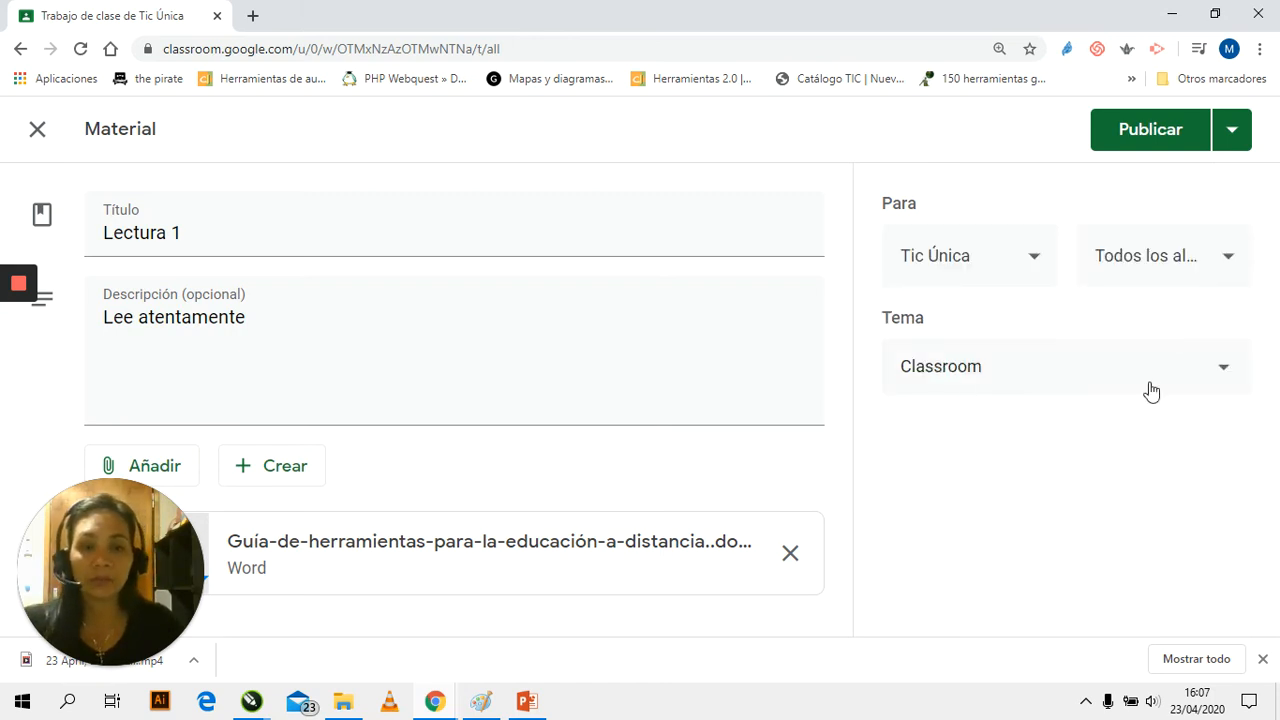
pyautogui.click(1147, 140)
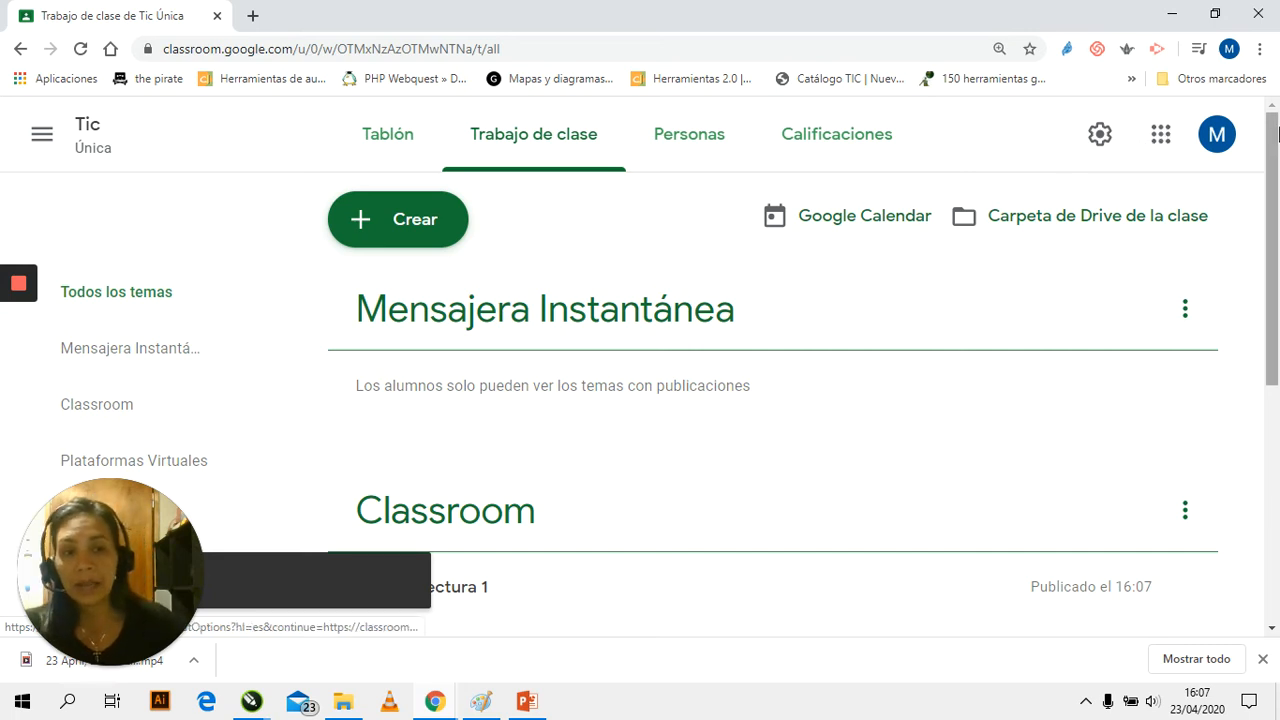
# Check where the published "Lectura 1" material is listed among the classwork topics
pyautogui.scroll(-2, 557, 300)
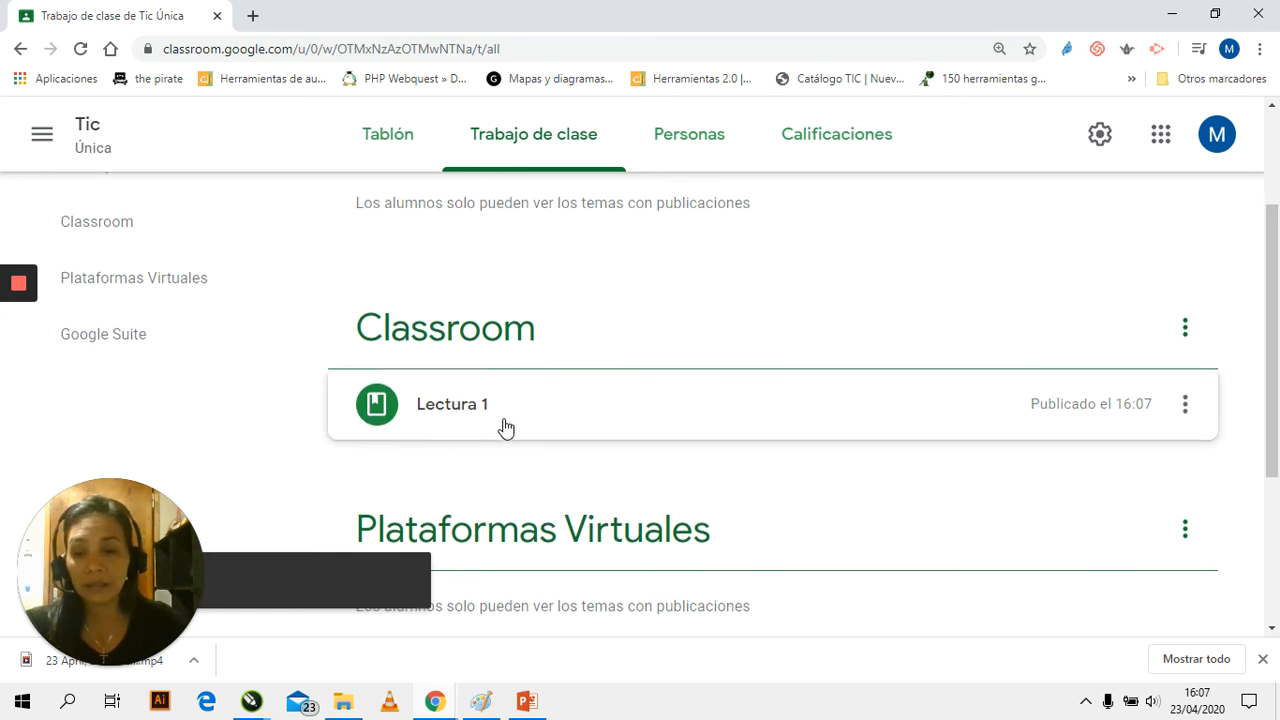
pyautogui.scroll(2, 500, 426)
pyautogui.scroll(-2, 497, 420)
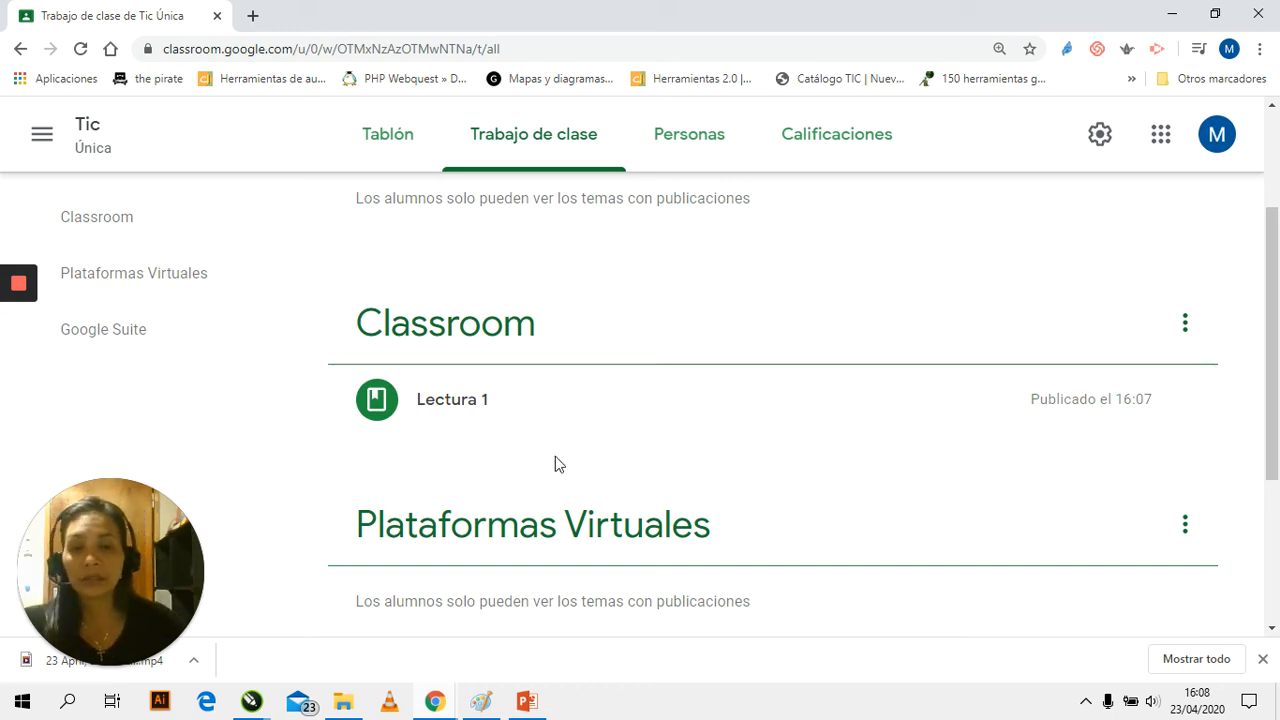
pyautogui.scroll(2, 610, 408)
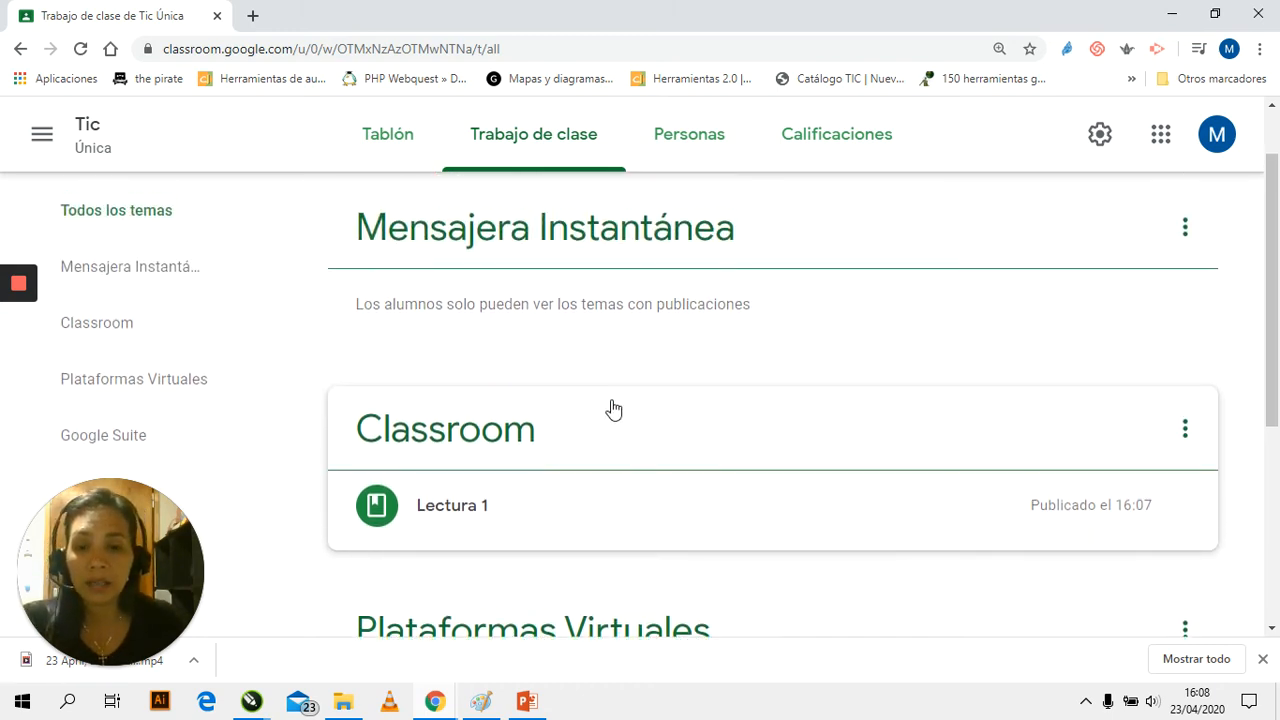
pyautogui.scroll(-1, 606, 406)
pyautogui.scroll(1, 604, 405)
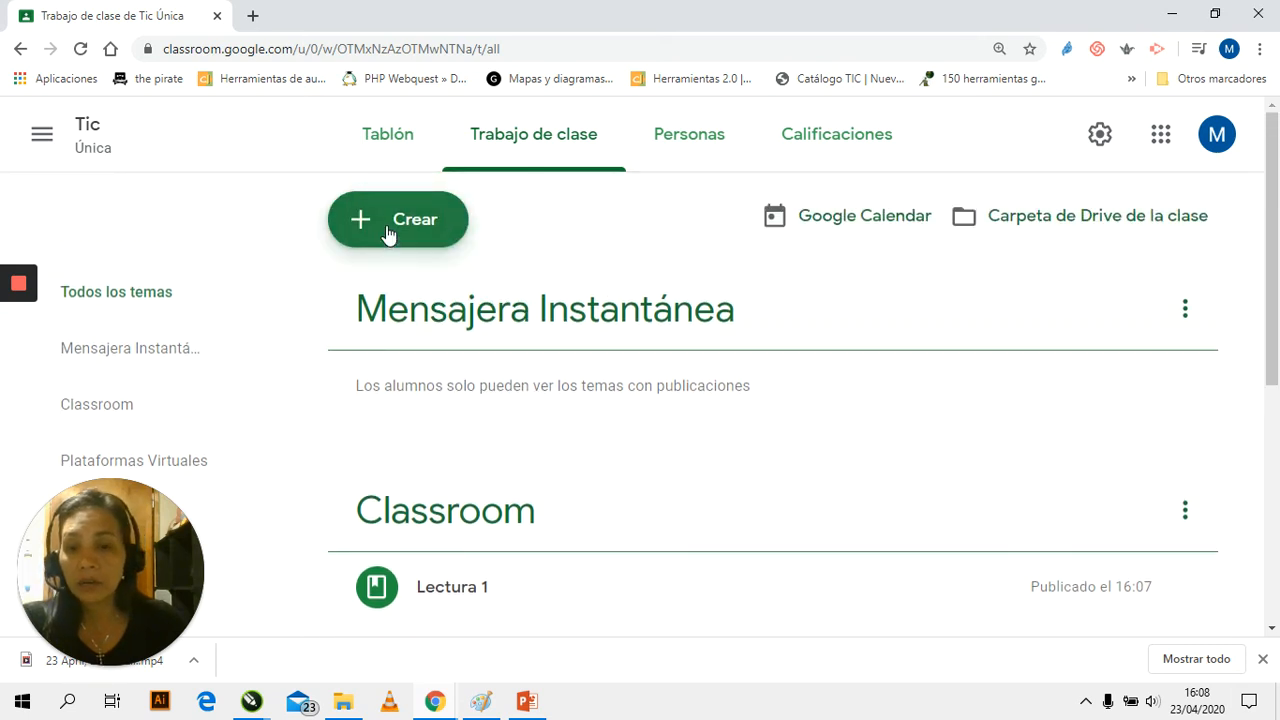
# Start another class material and title it "Lectura 2"
pyautogui.click(389, 232)
pyautogui.click(409, 400)
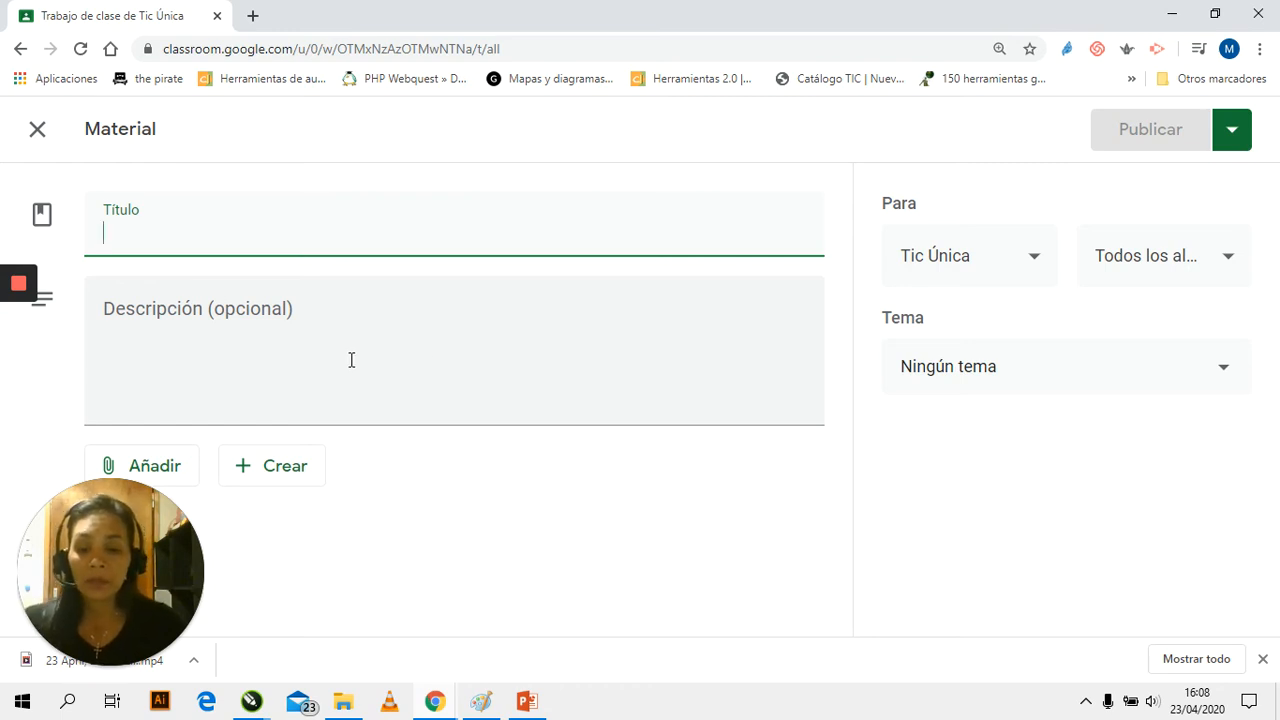
pyautogui.write('LEctura 2')
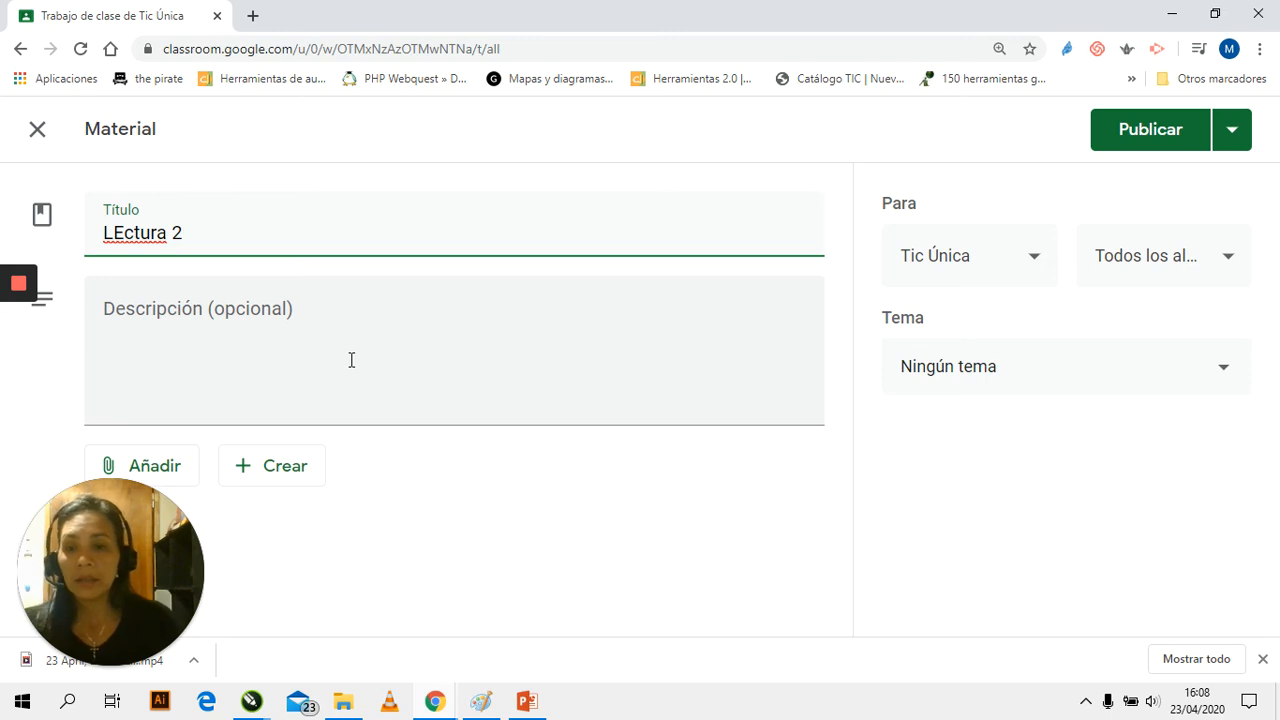
pyautogui.moveTo(121, 233); pyautogui.dragTo(114, 233)
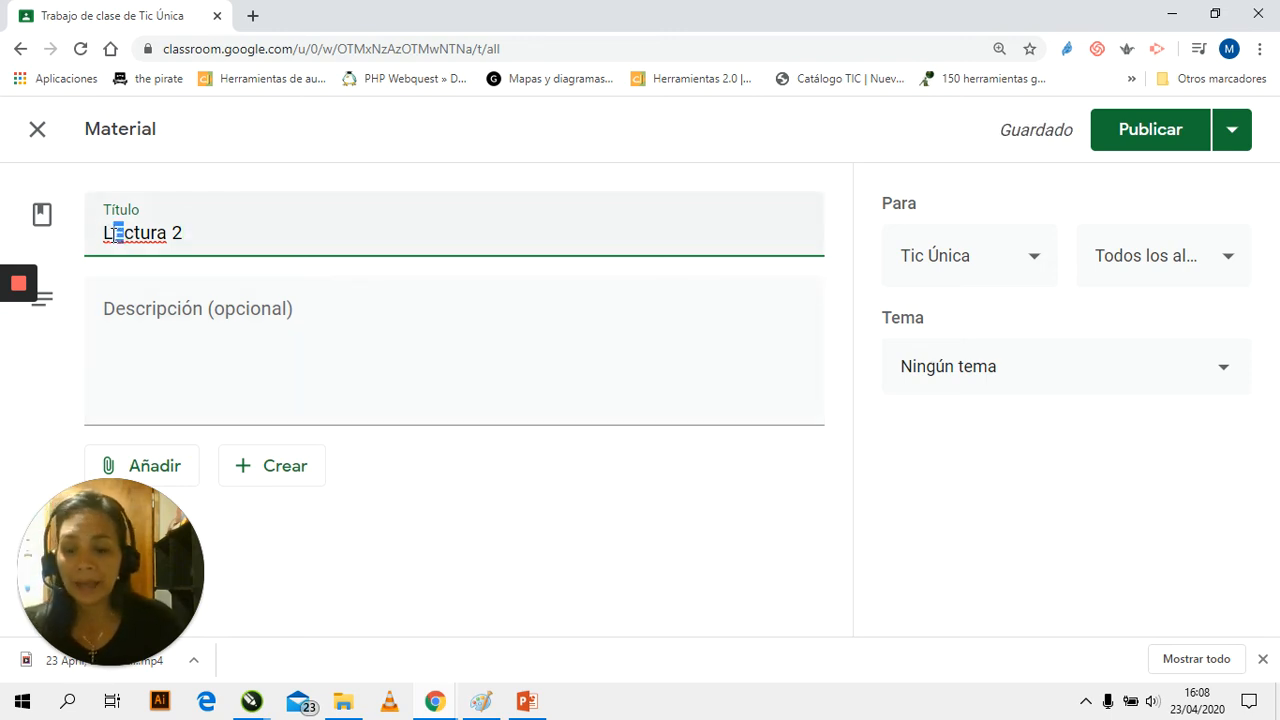
pyautogui.write('e')
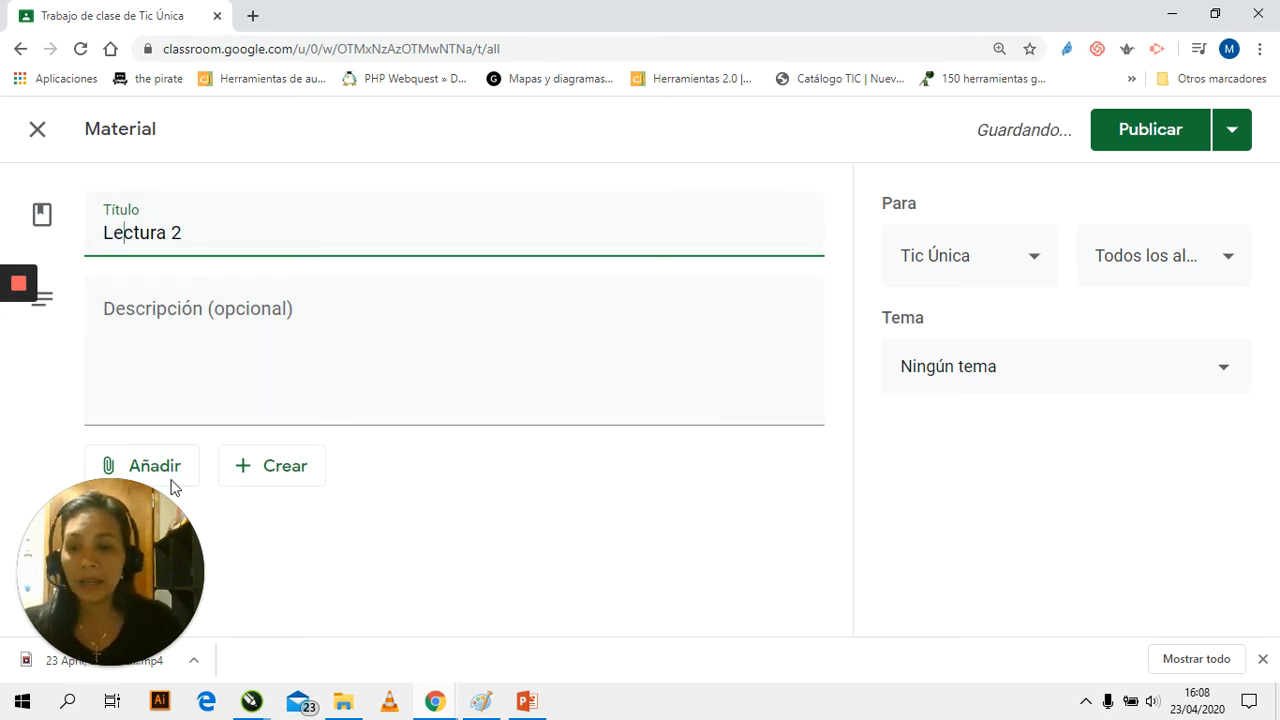
# Attach the Word file "Computacion - tarea 1.docx" from the computer's "Clase hoy" folder to the "Lectura 2" material
pyautogui.click(169, 474)
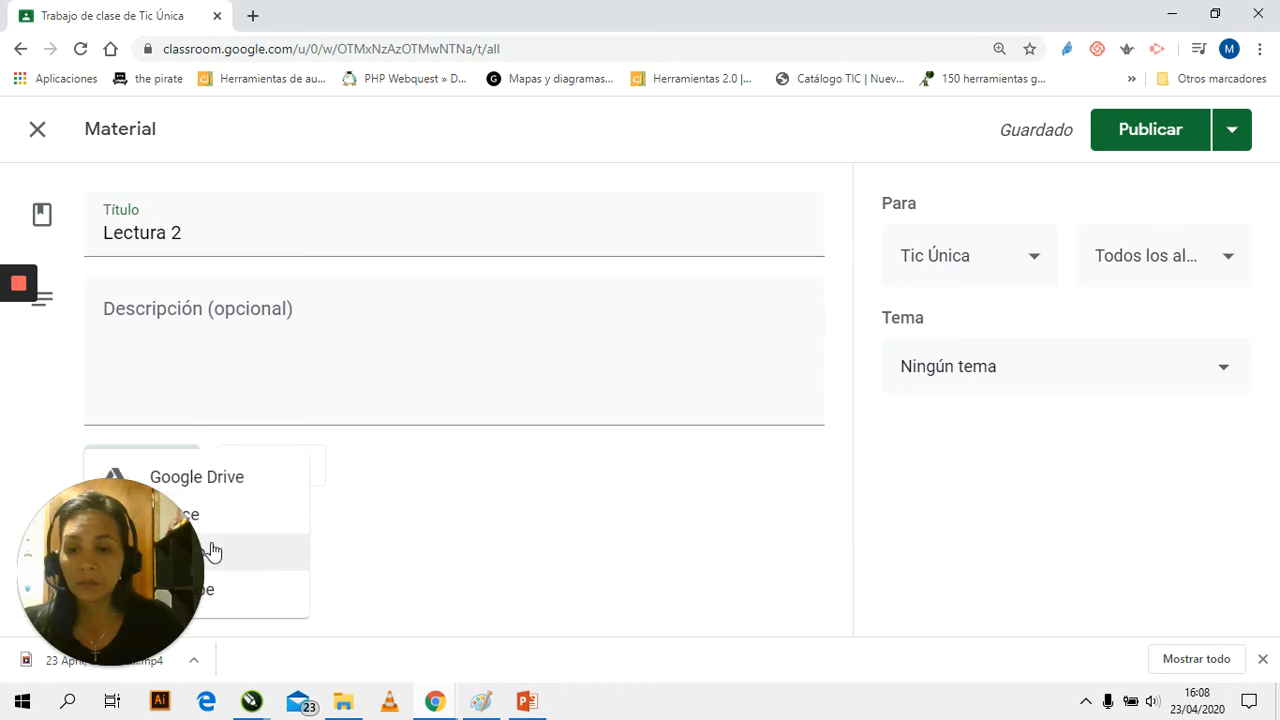
pyautogui.click(212, 553)
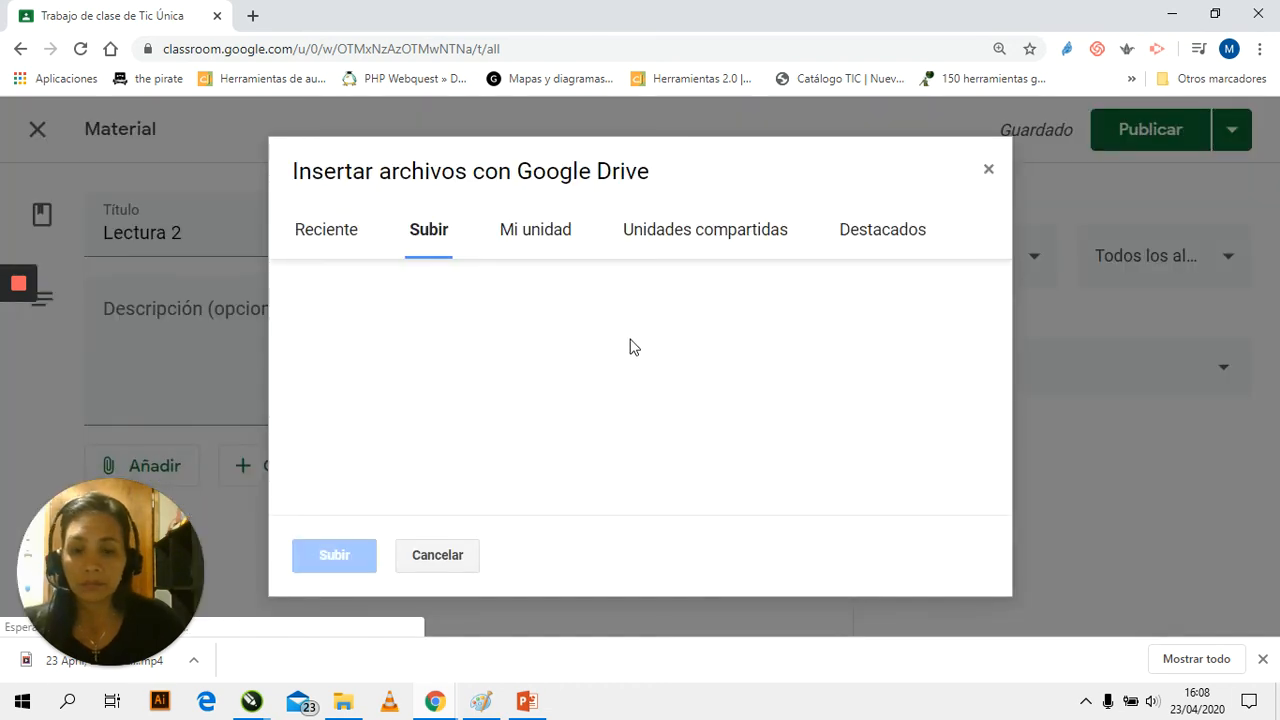
pyautogui.click(583, 390)
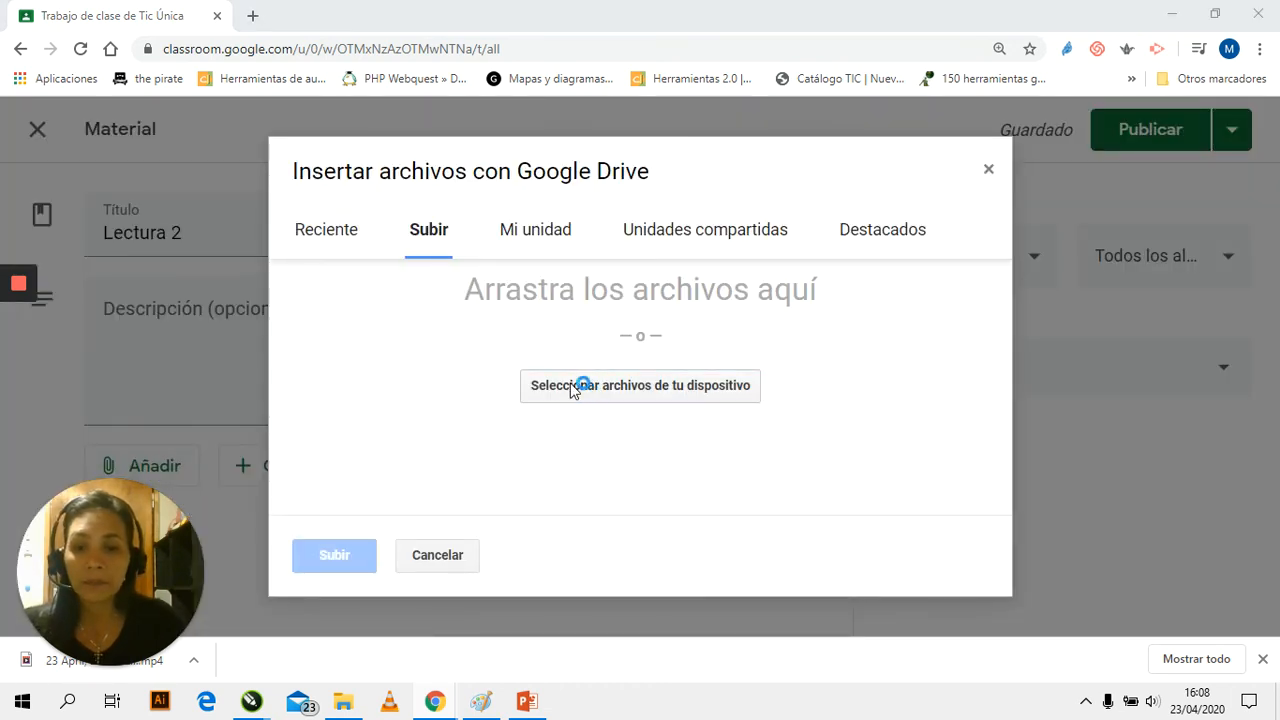
pyautogui.click(663, 292)
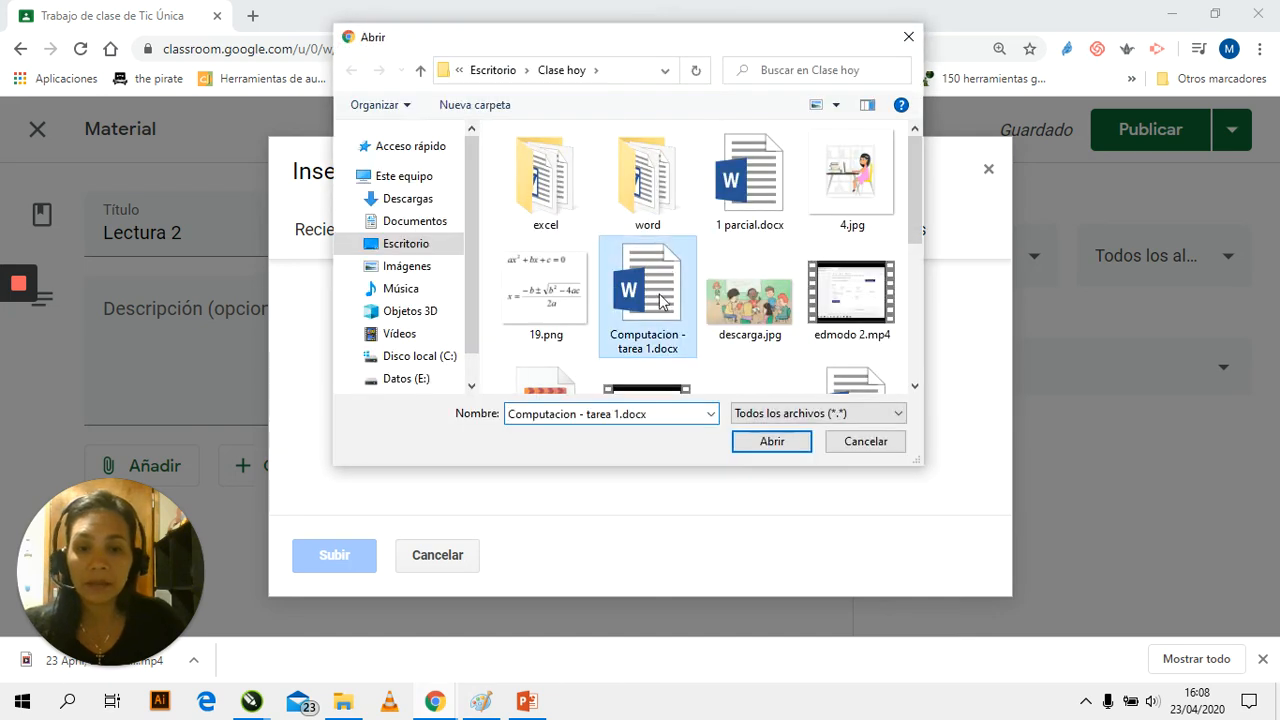
pyautogui.click(771, 446)
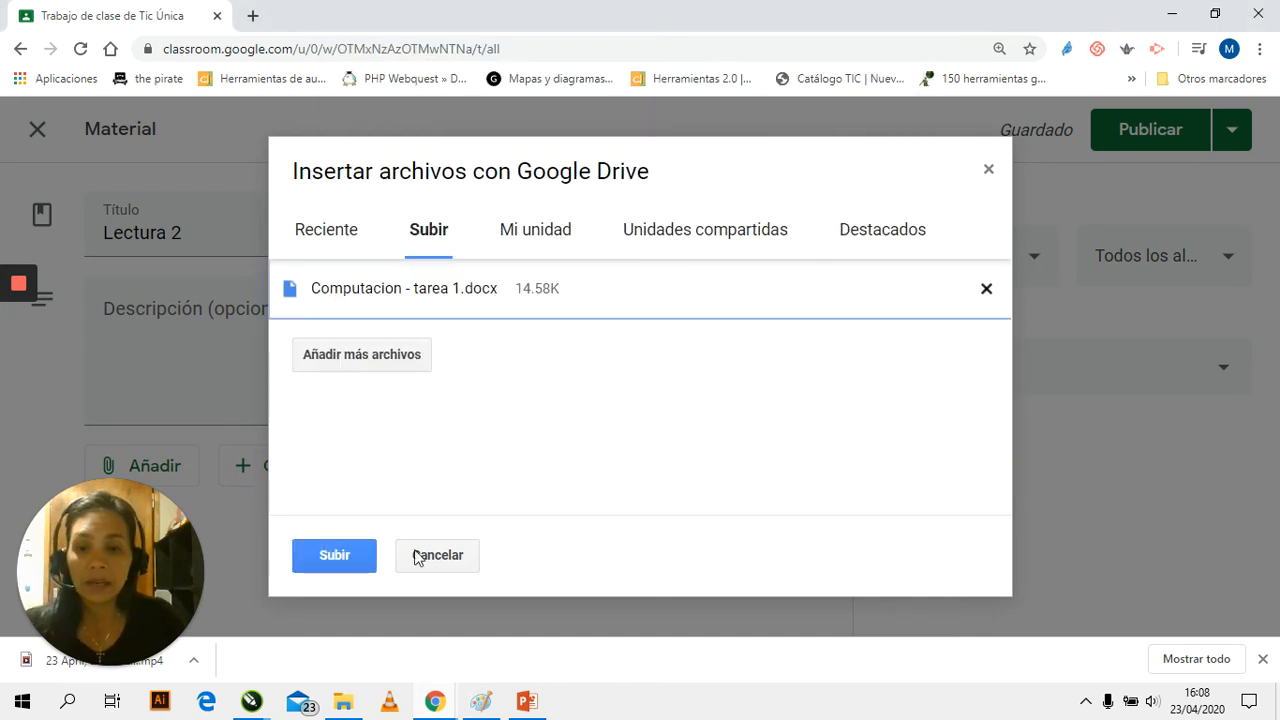
pyautogui.click(363, 557)
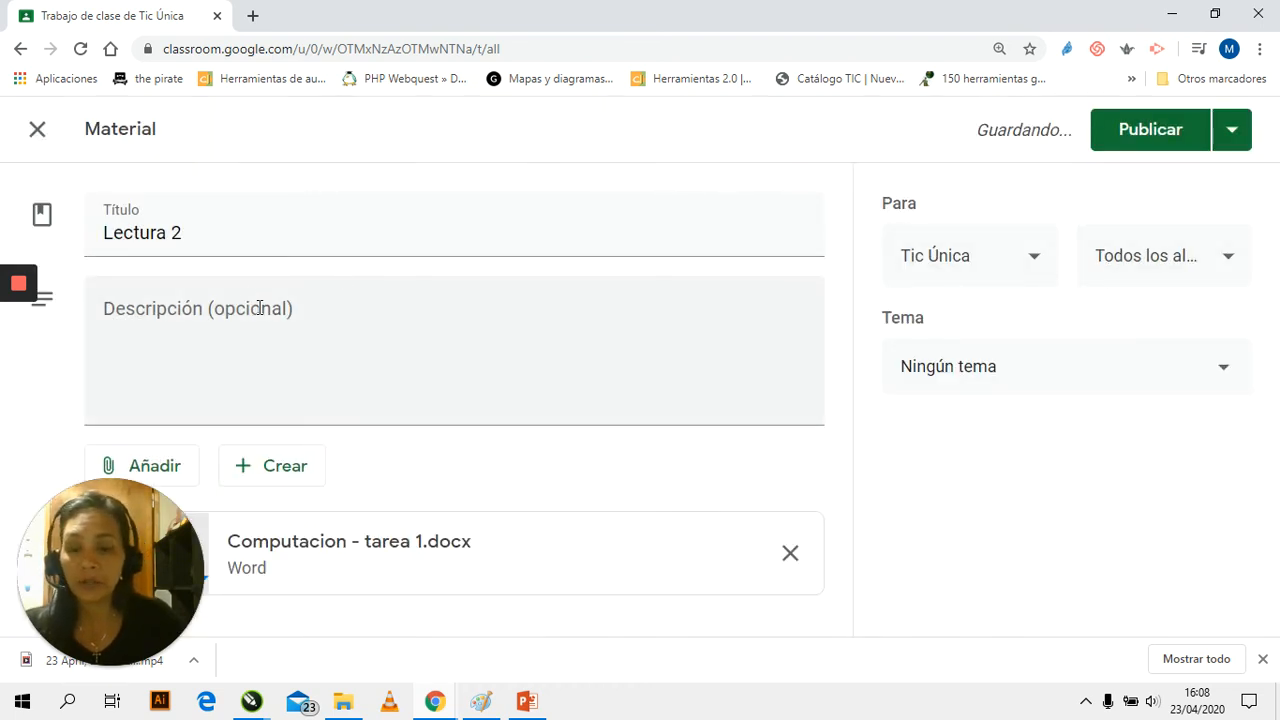
# Assign the "Lectura 2" material to the topic "Google Suite" and publish it
pyautogui.click(975, 378)
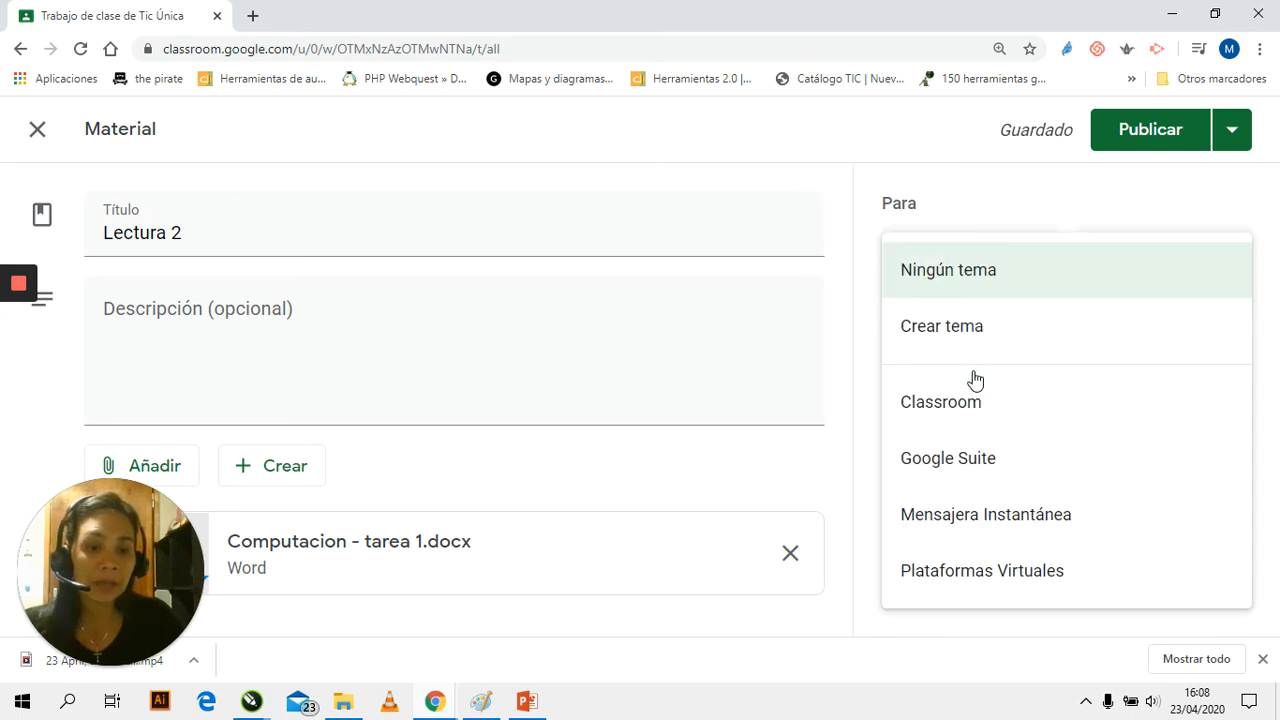
pyautogui.click(982, 460)
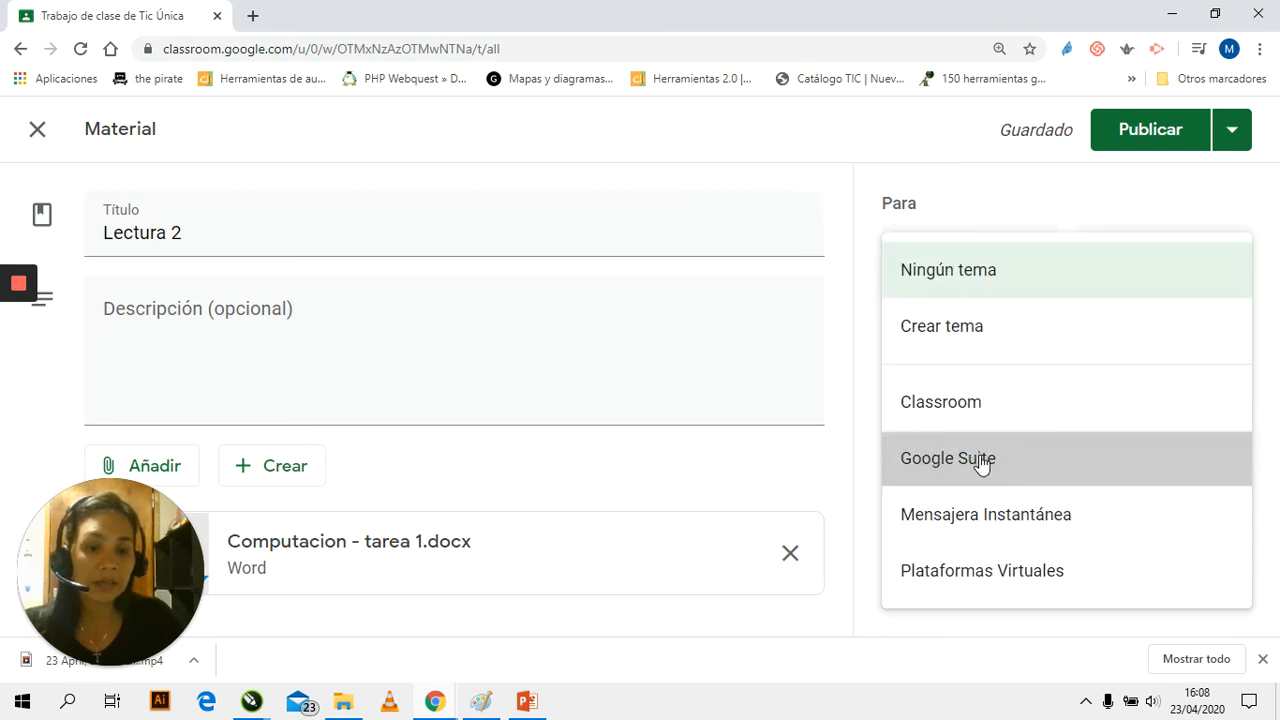
pyautogui.click(1136, 137)
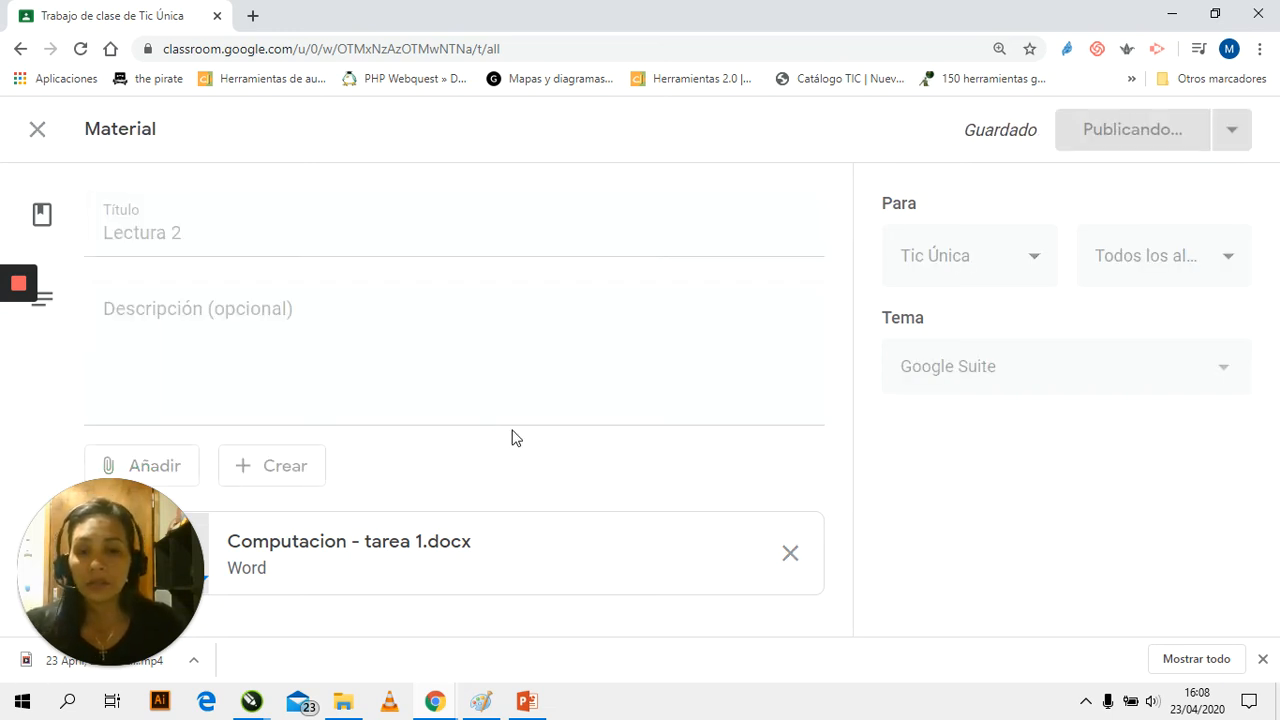
# Check where the published "Lectura 2" material is listed among the classwork topics
pyautogui.scroll(-3, 645, 398)
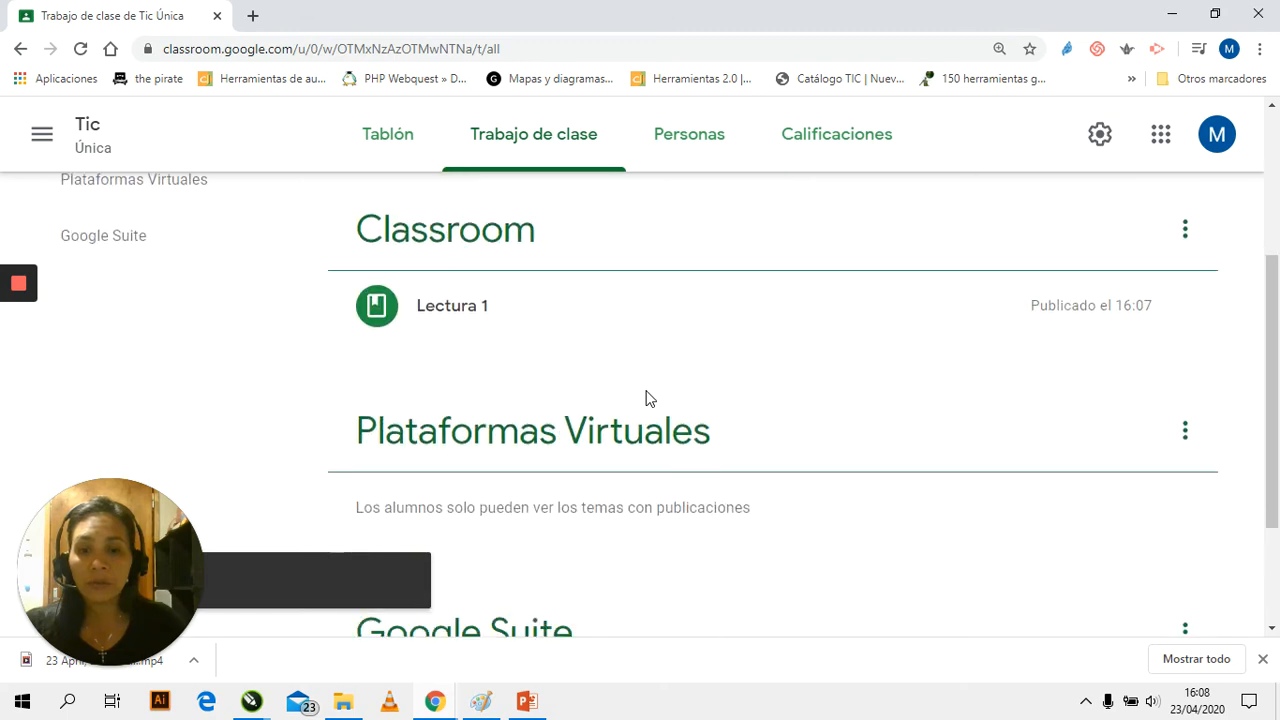
pyautogui.scroll(-3, 448, 310)
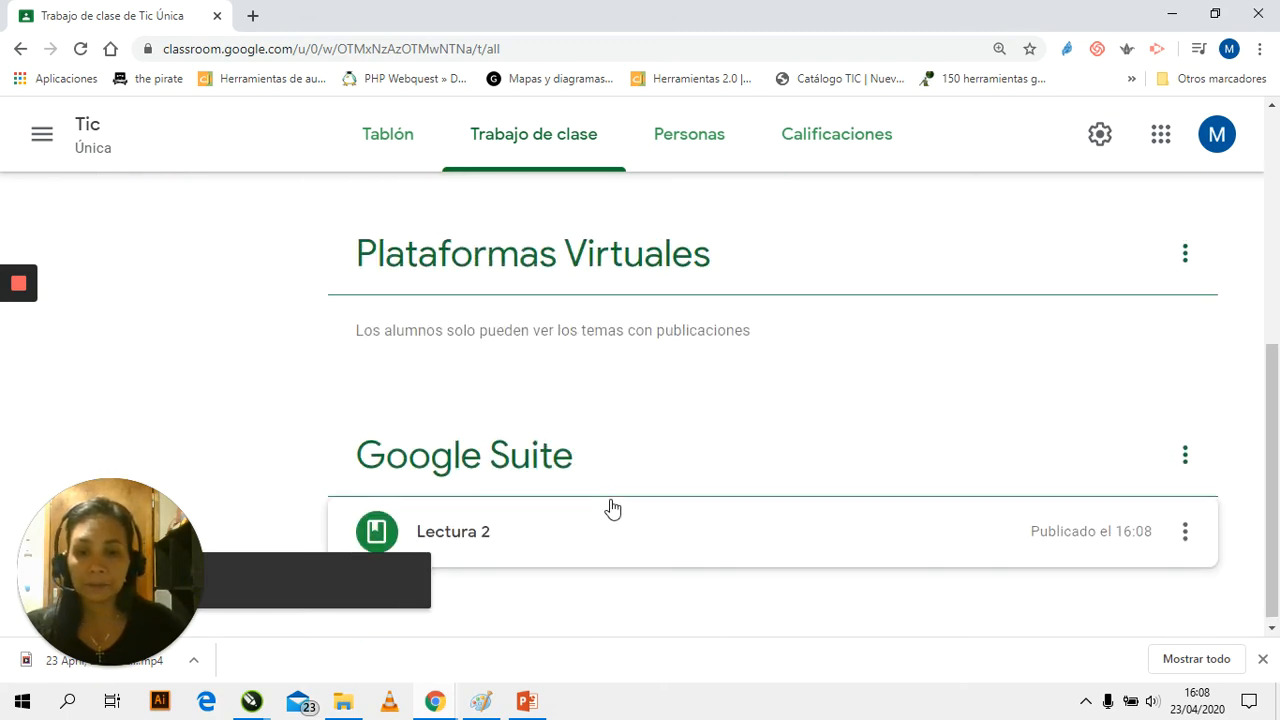
pyautogui.scroll(5, 612, 505)
pyautogui.scroll(-1, 492, 529)
pyautogui.scroll(1, 492, 529)
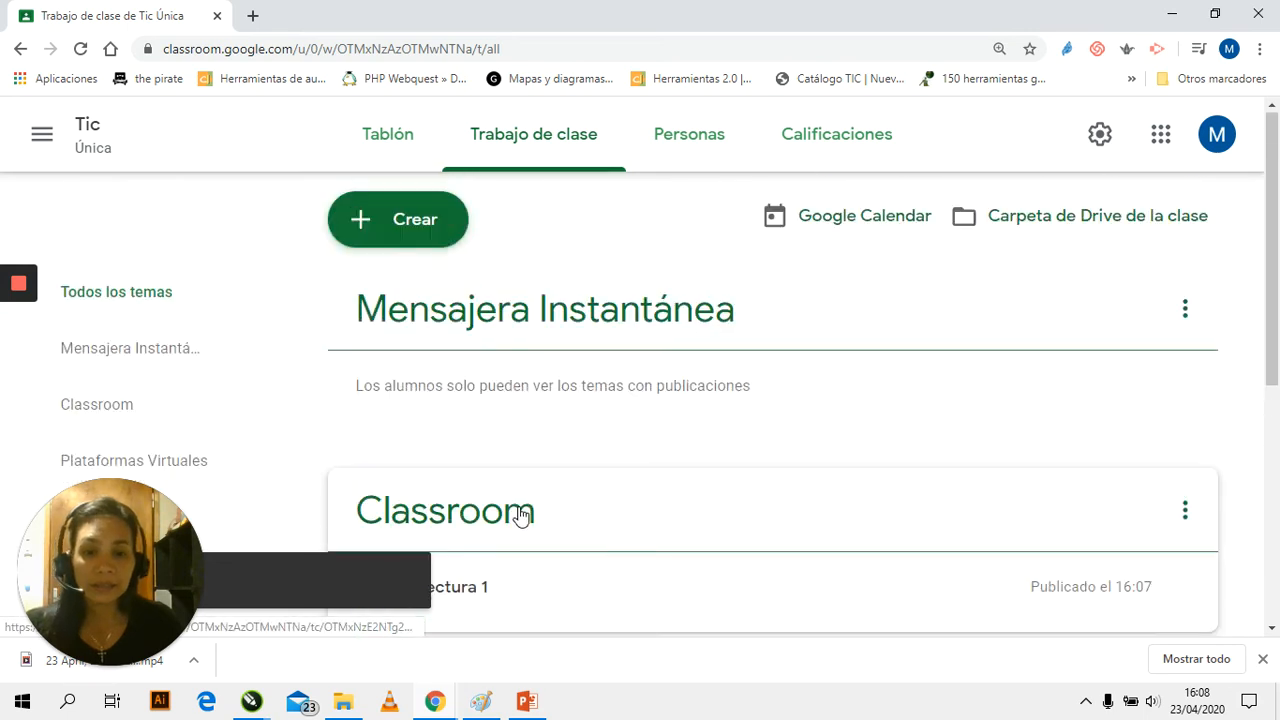
# Start an assignment titled "Tarea 1" with the instructions "Responde"
pyautogui.click(360, 226)
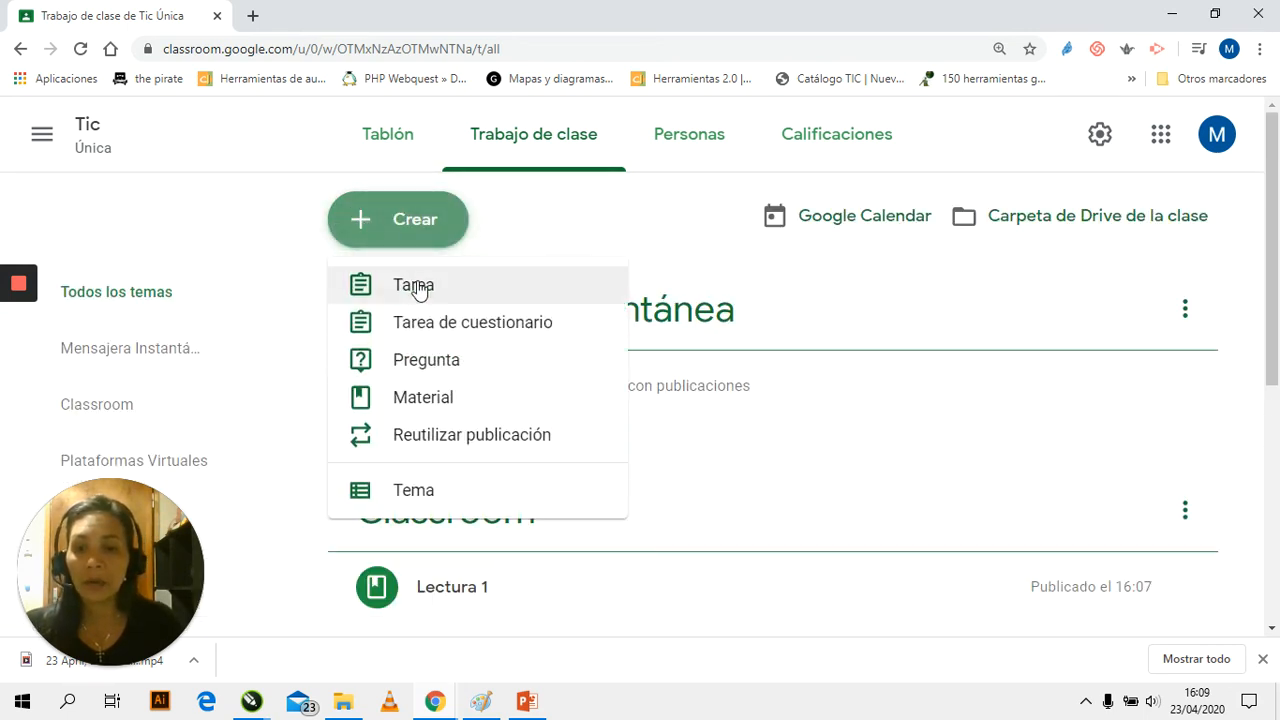
pyautogui.click(418, 287)
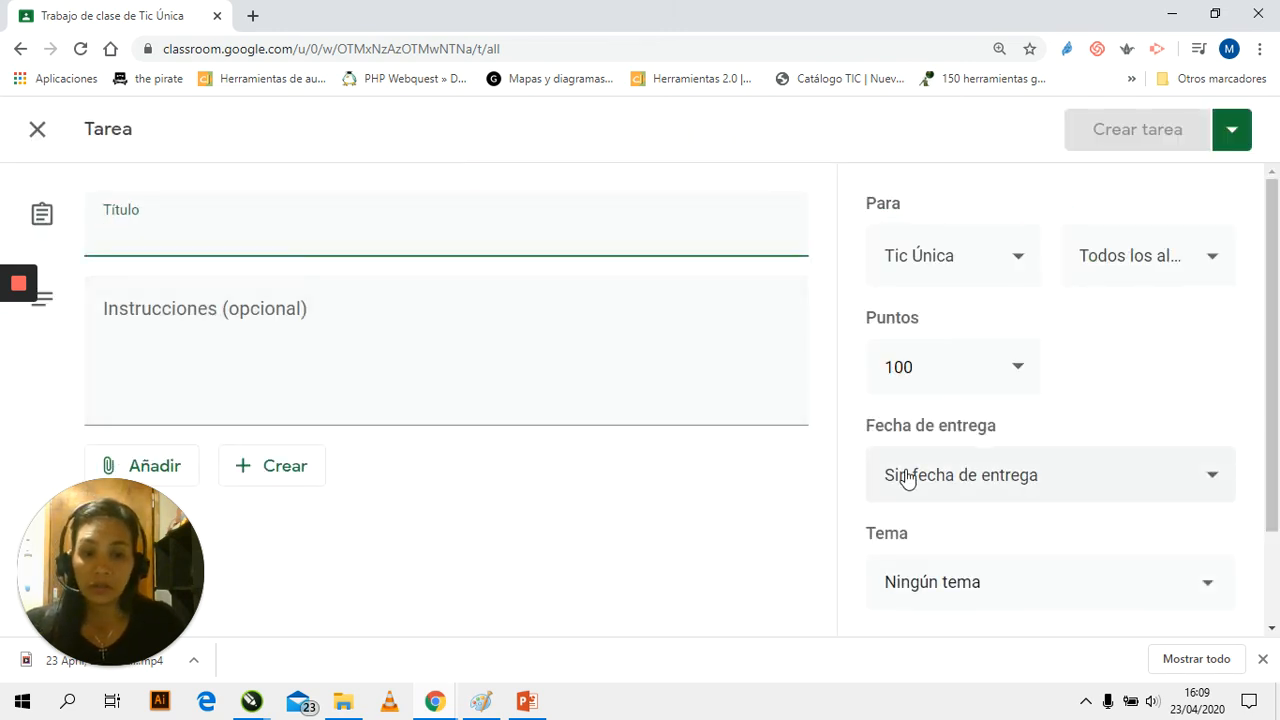
pyautogui.scroll(-1, 843, 460)
pyautogui.scroll(1, 401, 356)
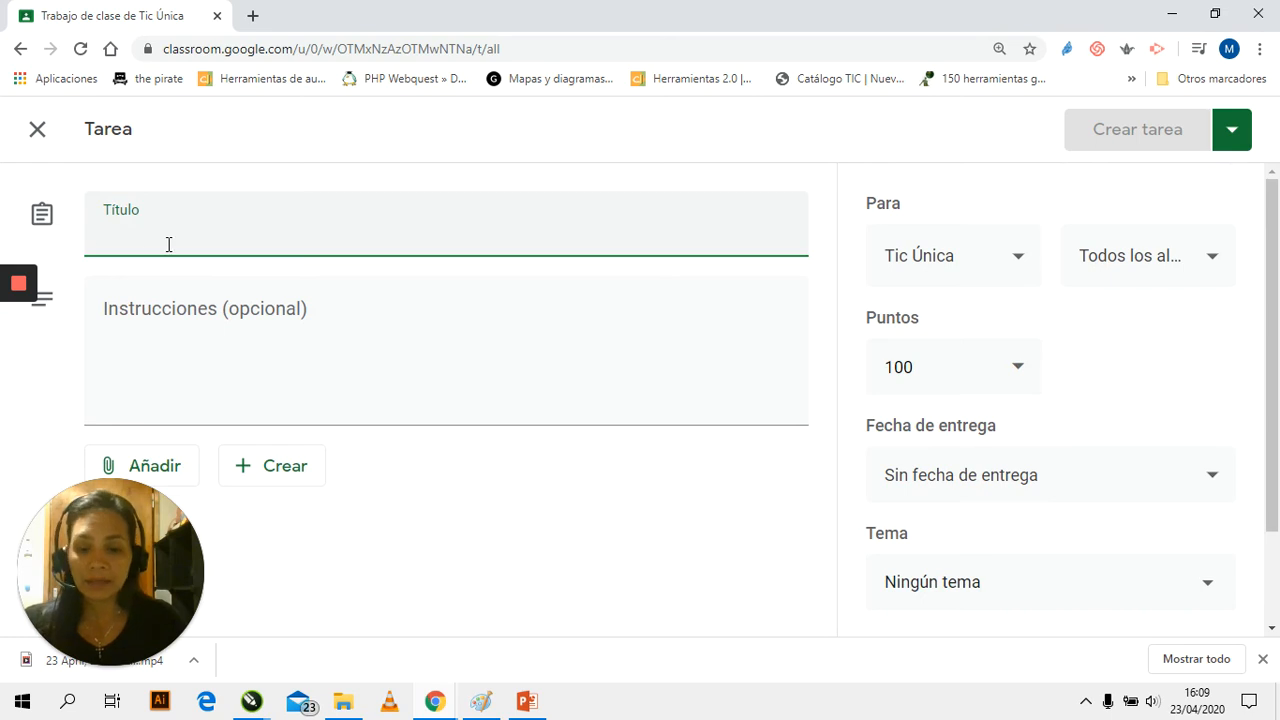
pyautogui.write('Tarea 1')
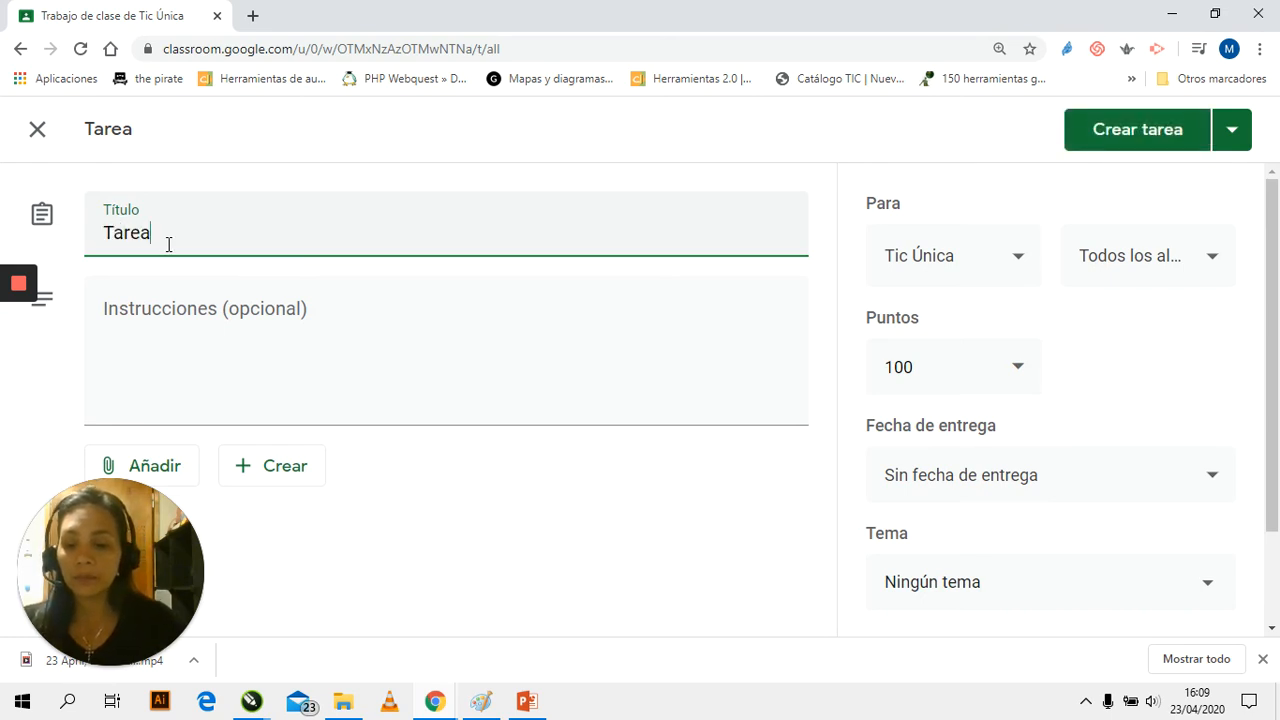
pyautogui.click(167, 300)
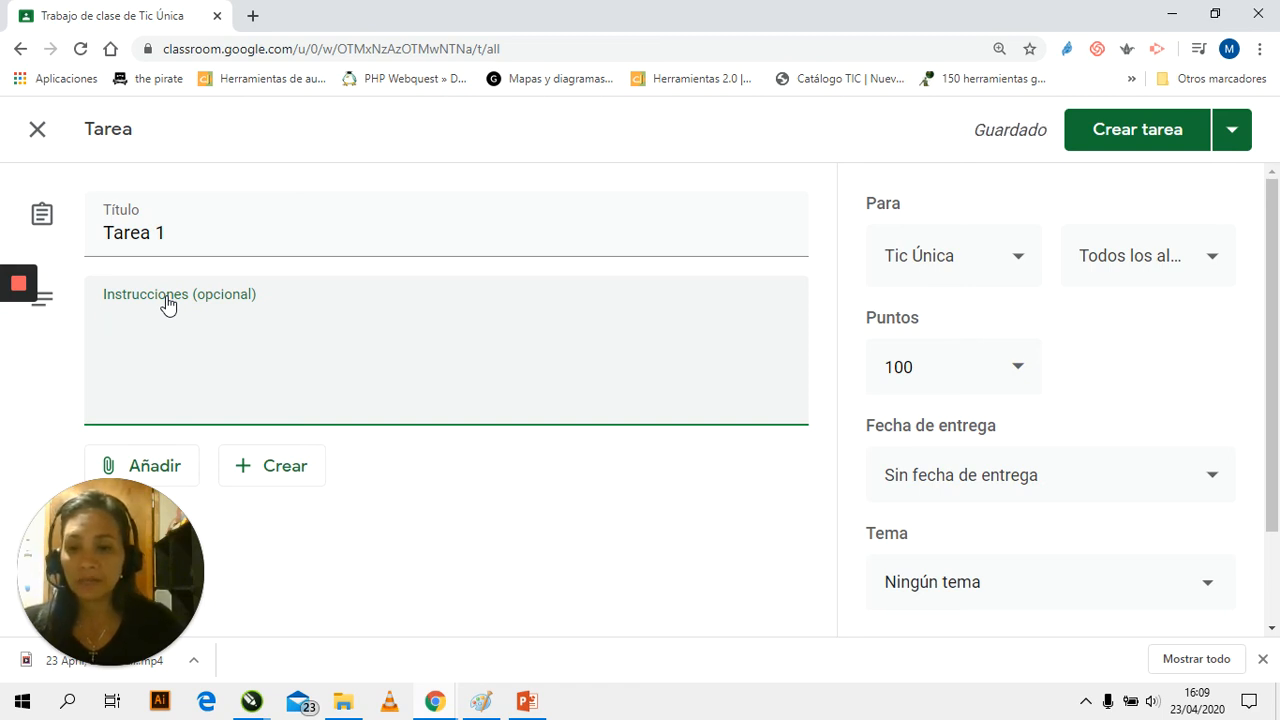
pyautogui.write('Responde')
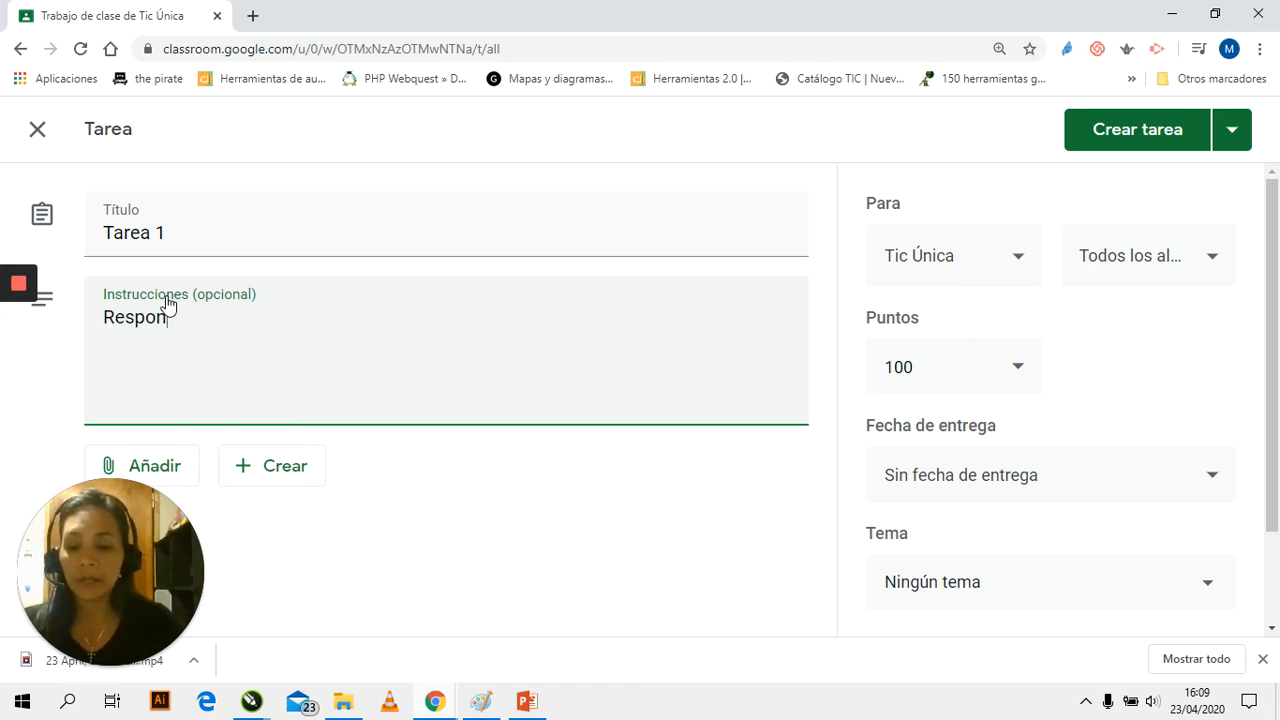
# Upload the Word file "Computacion - tarea 1.docx" from the computer's "Clase hoy" folder as an attachment to the "Tarea 1" assignment
pyautogui.click(158, 456)
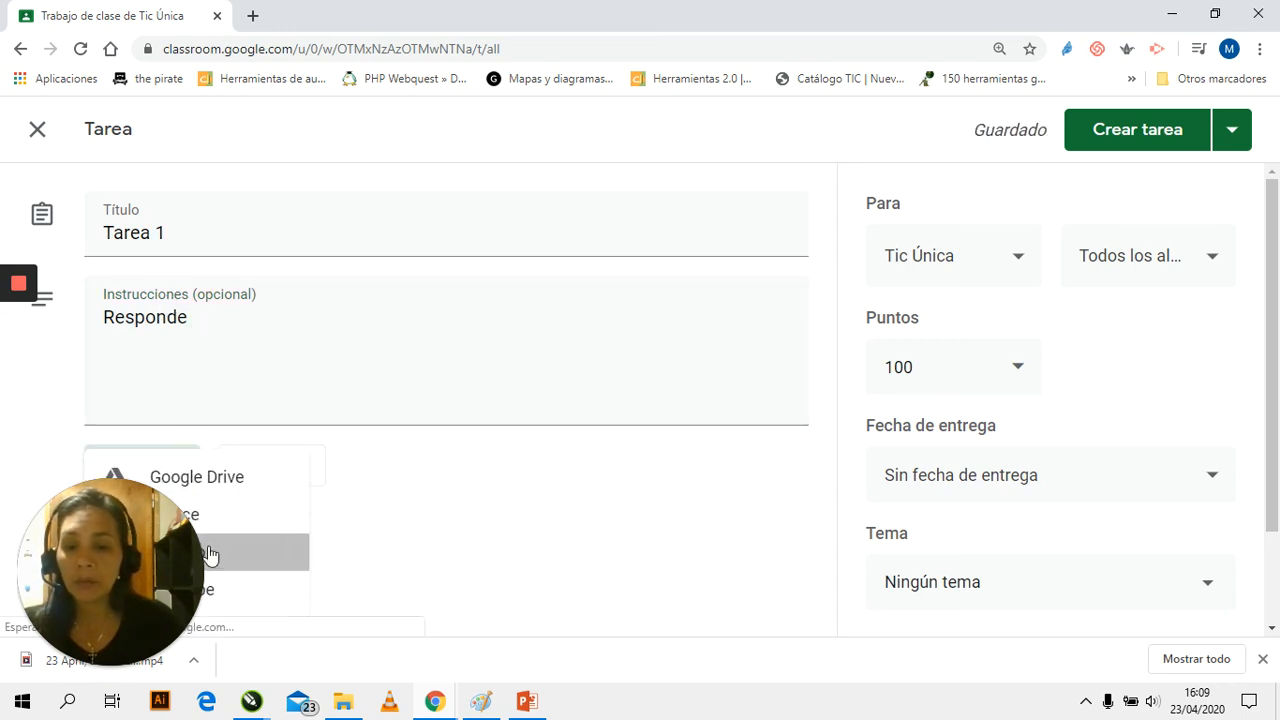
pyautogui.click(221, 545)
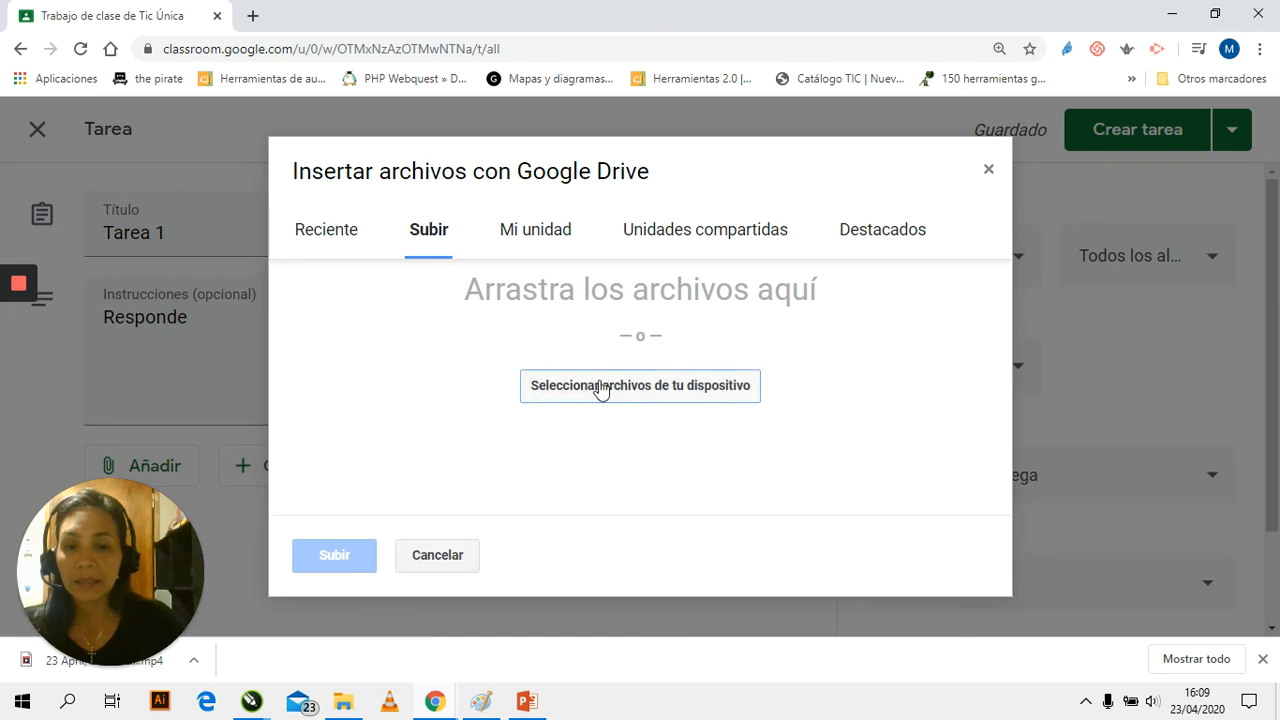
pyautogui.click(603, 386)
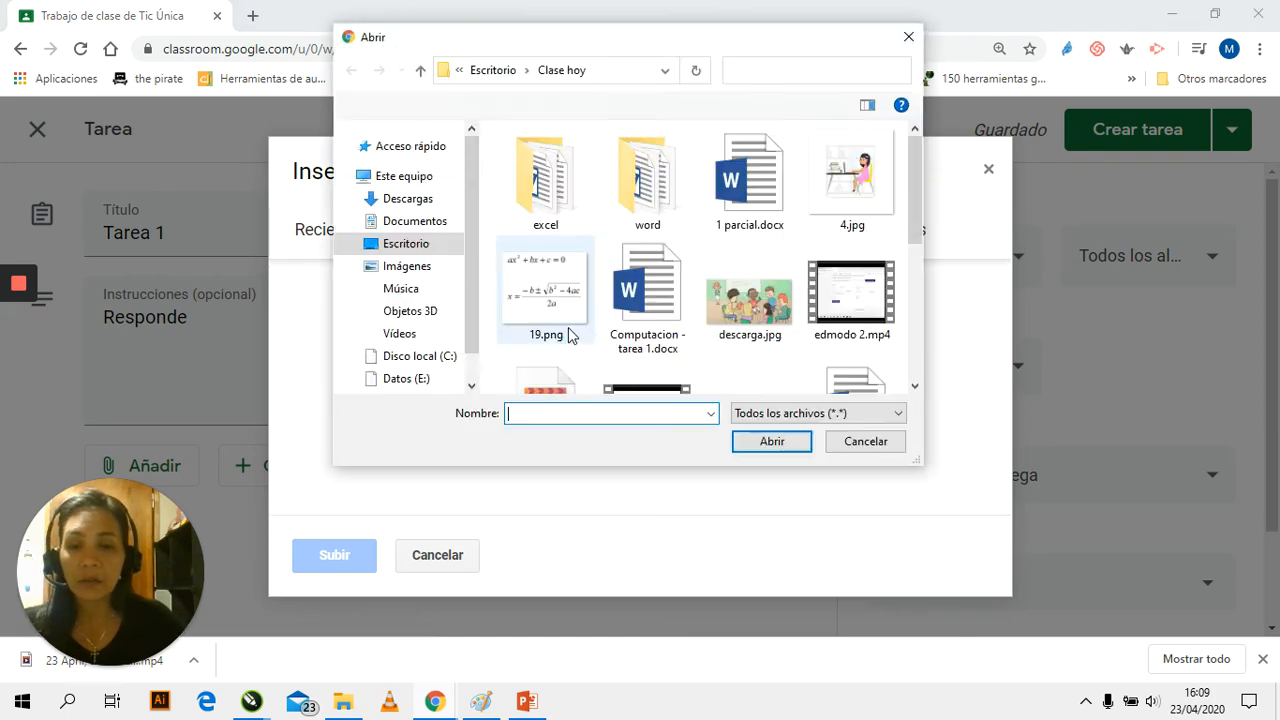
pyautogui.click(648, 295)
pyautogui.click(762, 443)
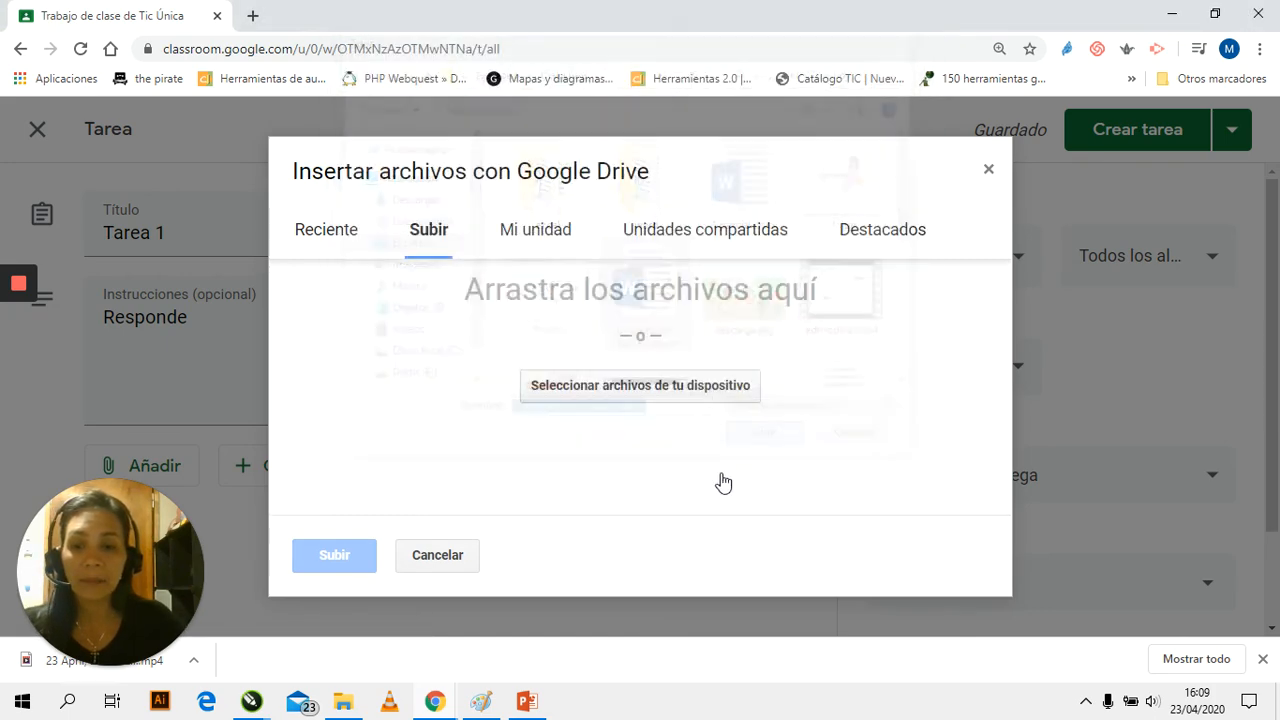
pyautogui.click(344, 558)
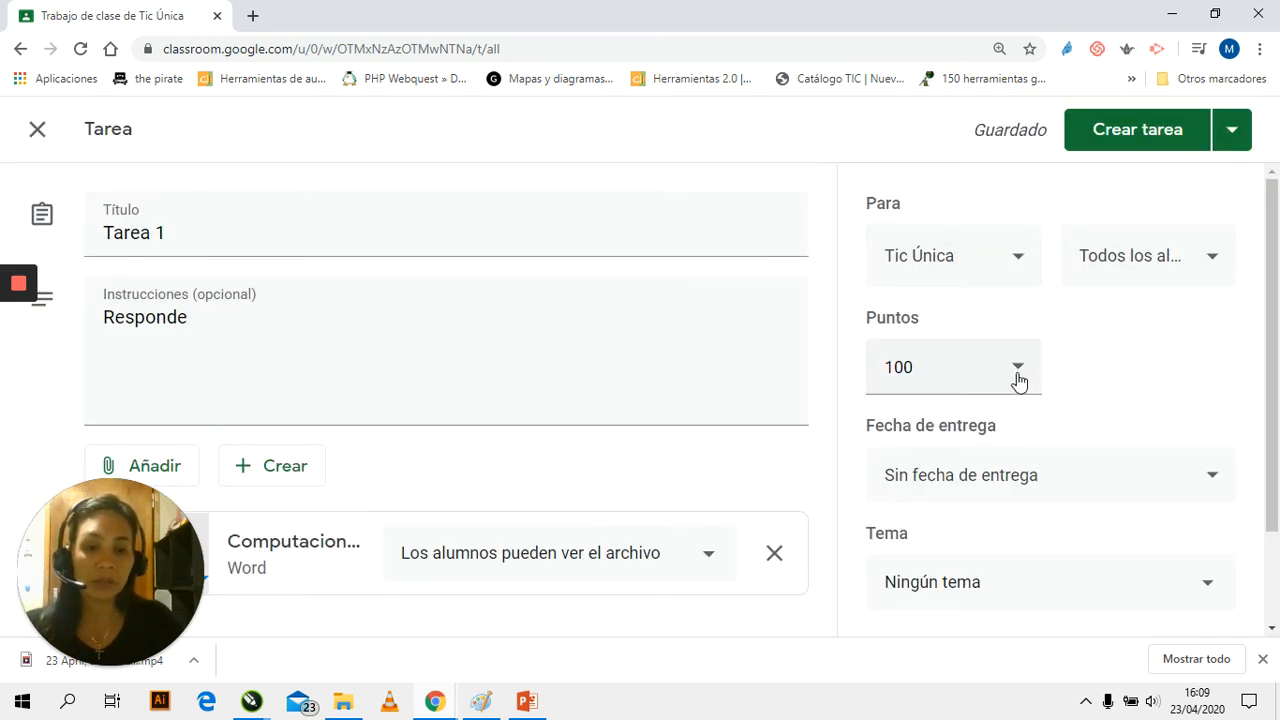
# Set the assignment's points to 20 and its due date to 25 April 2020
pyautogui.click(940, 369)
pyautogui.moveTo(934, 366); pyautogui.dragTo(856, 375)
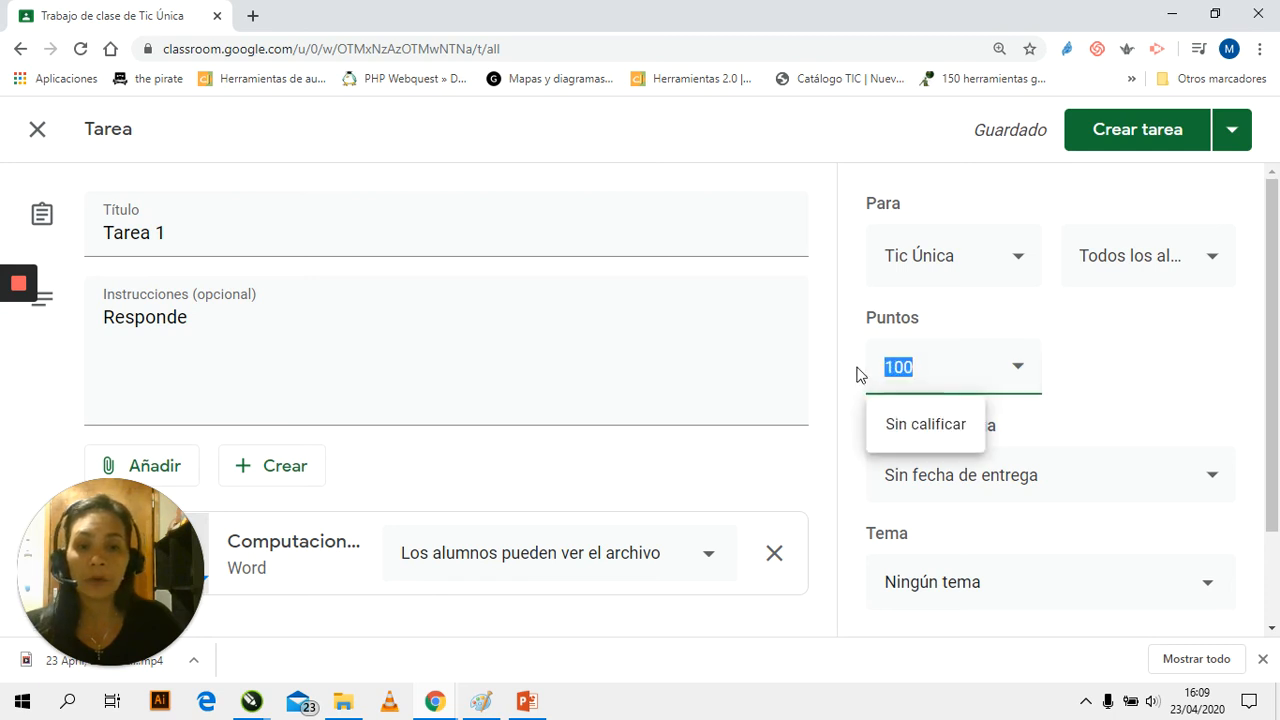
pyautogui.write('20')
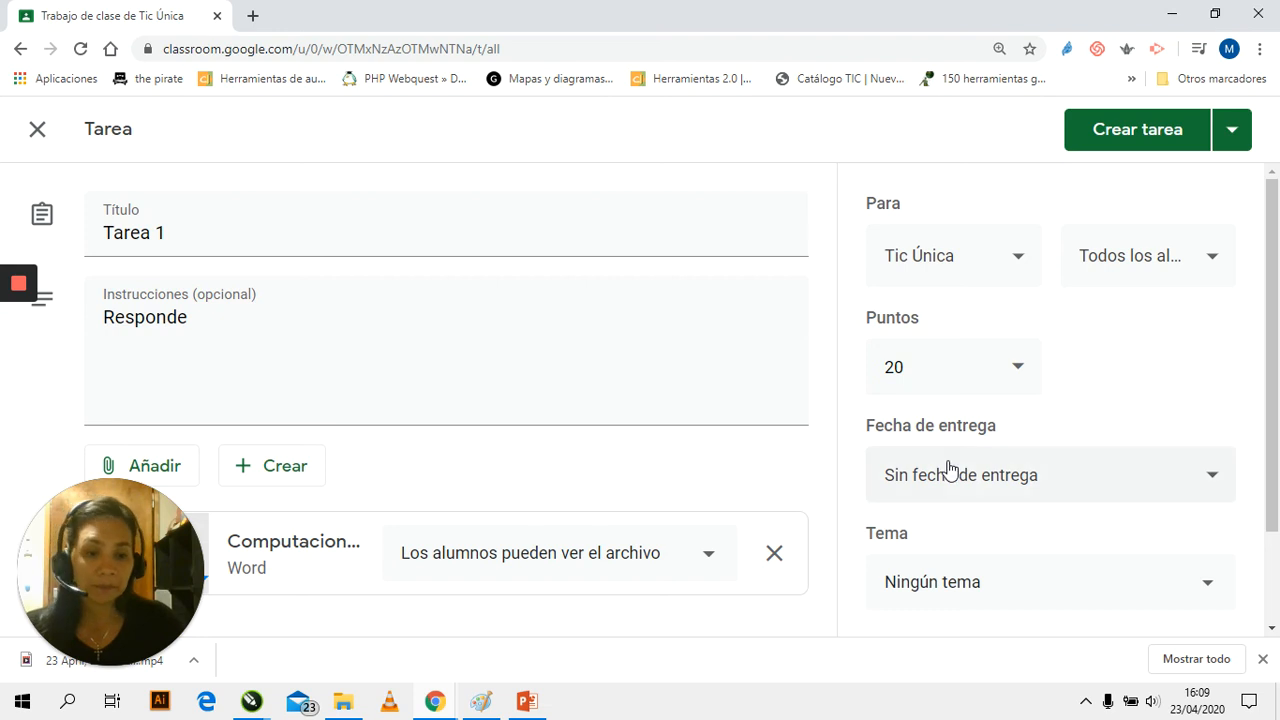
pyautogui.click(1198, 478)
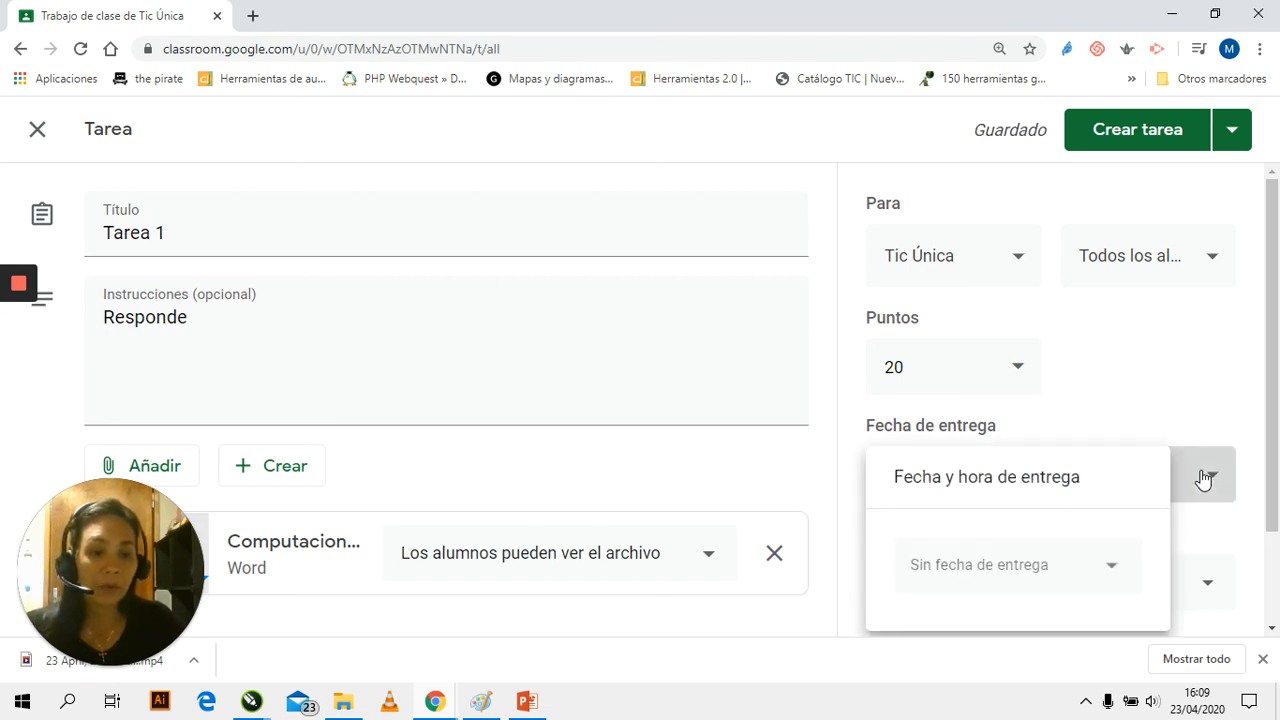
pyautogui.click(1048, 570)
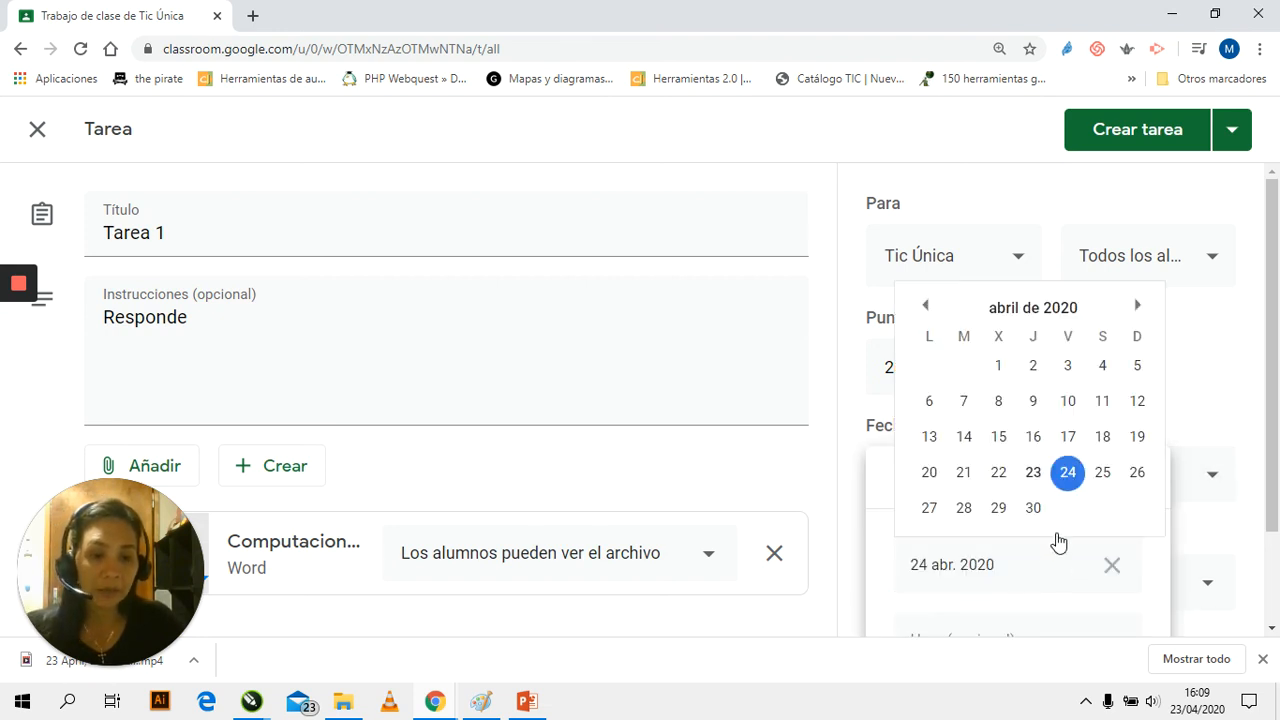
pyautogui.click(1103, 472)
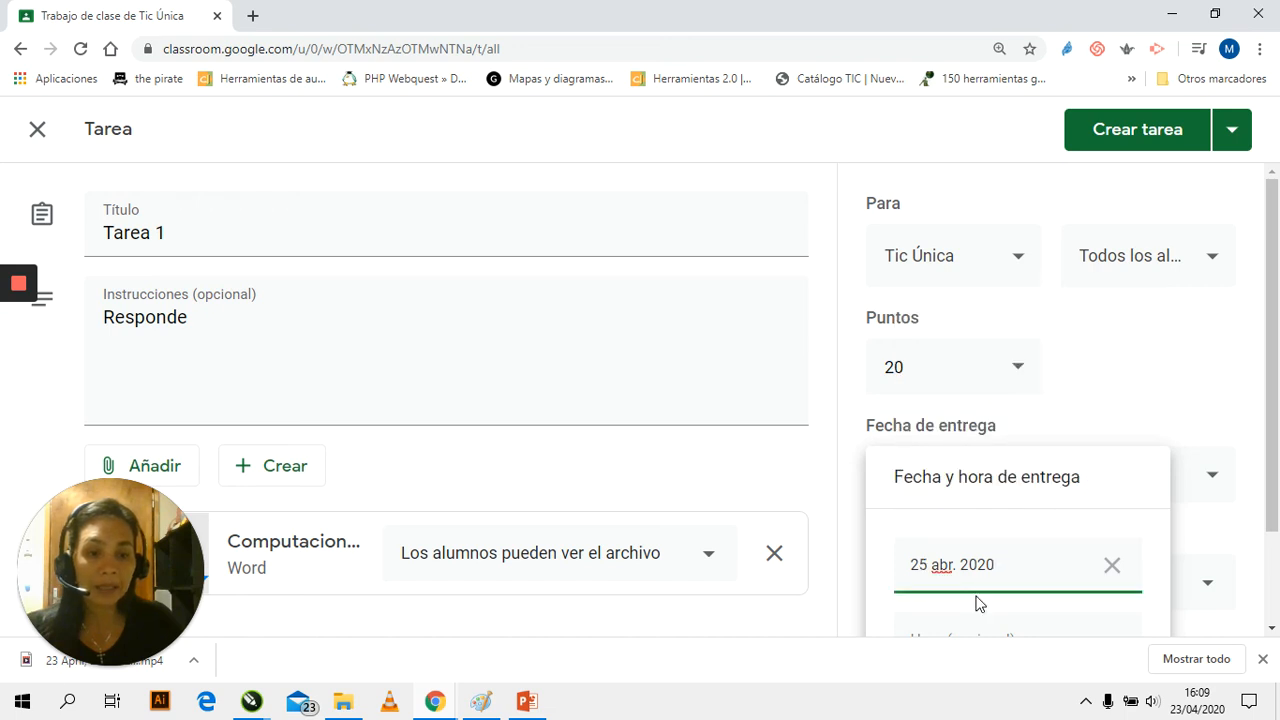
# Assign "Tarea 1" to the topic "Classroom" and publish the assignment
pyautogui.moveTo(1275, 467); pyautogui.dragTo(1275, 530)
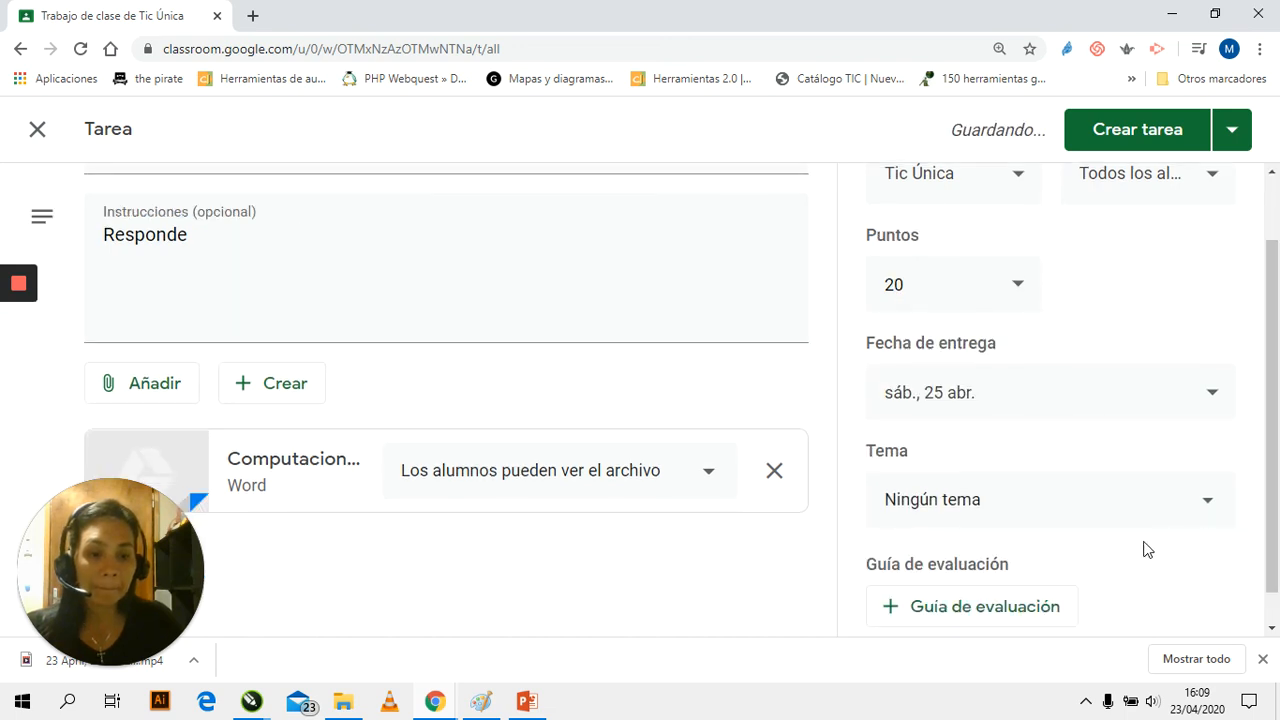
pyautogui.click(942, 509)
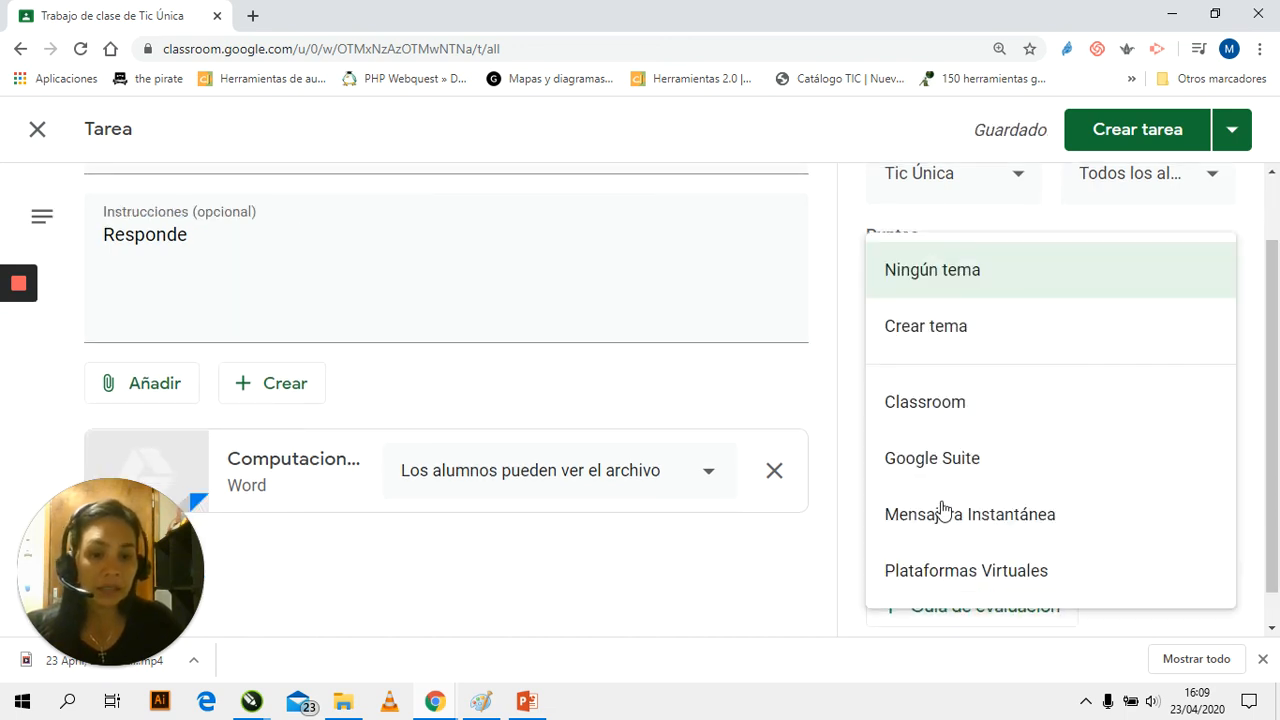
pyautogui.click(946, 410)
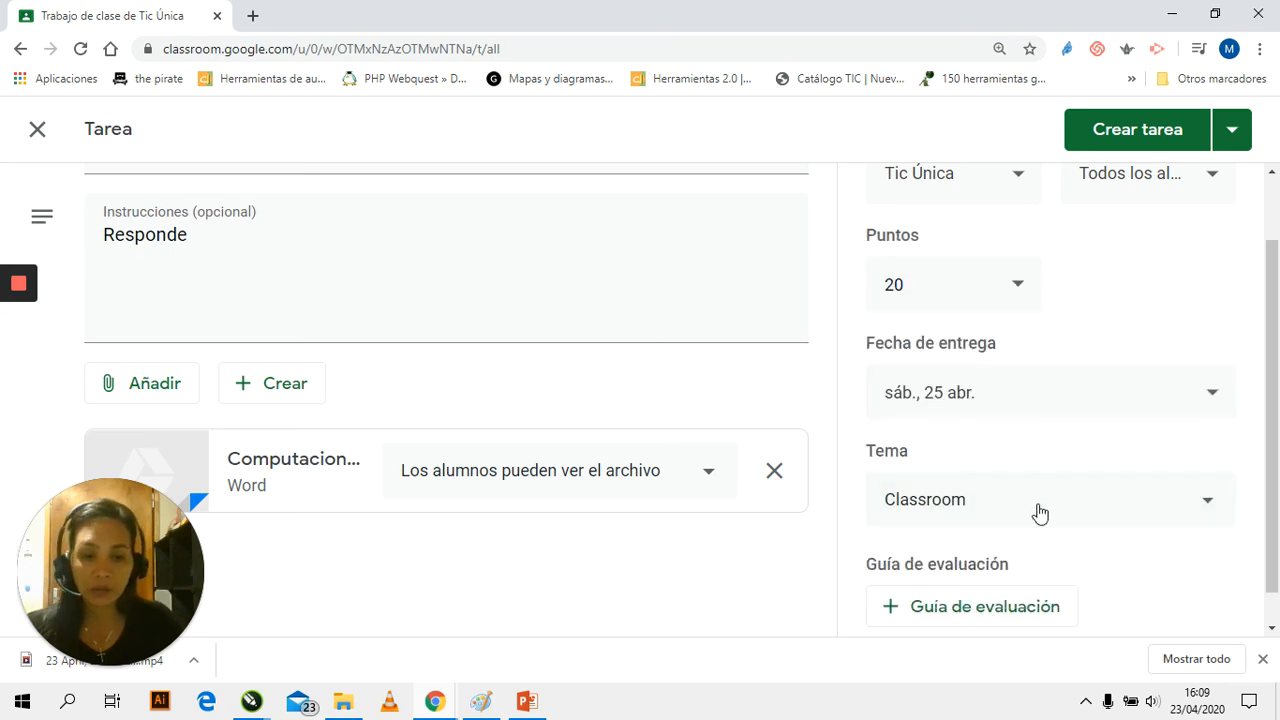
pyautogui.scroll(-1, 1020, 527)
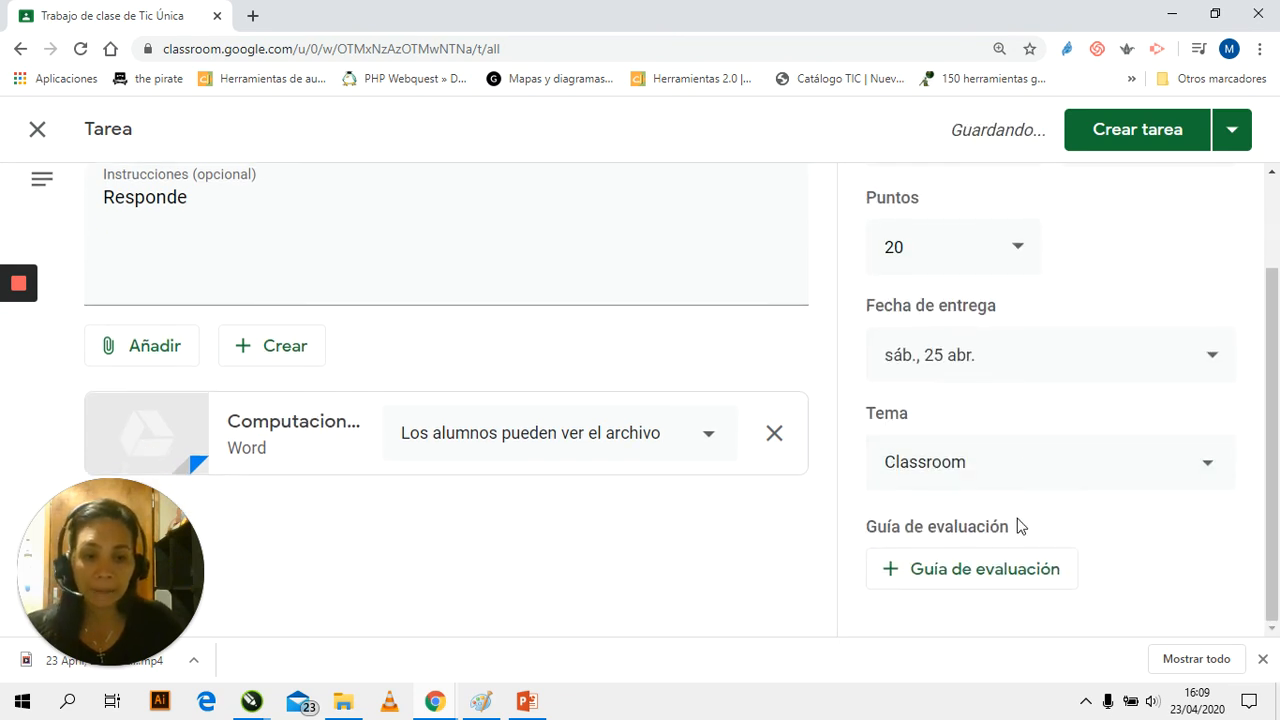
pyautogui.click(1135, 145)
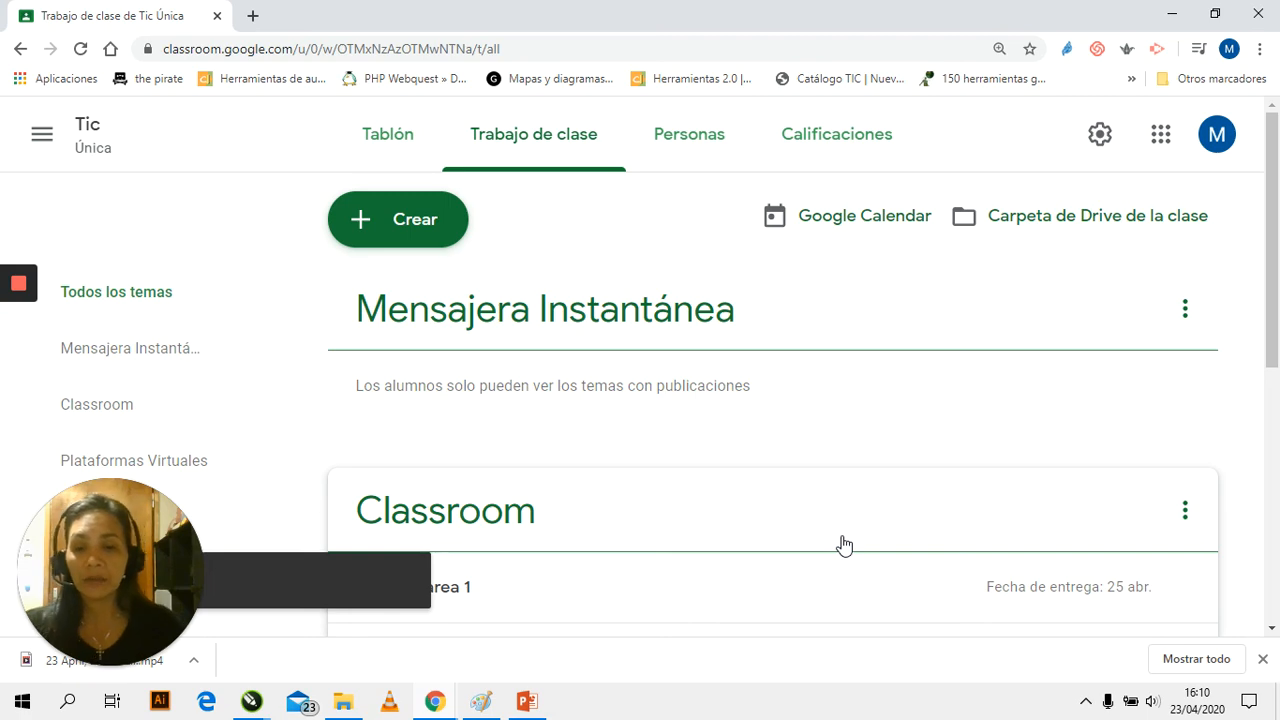
# Check where the "Tarea 1" assignment is listed among the classwork topics
pyautogui.scroll(-3, 577, 480)
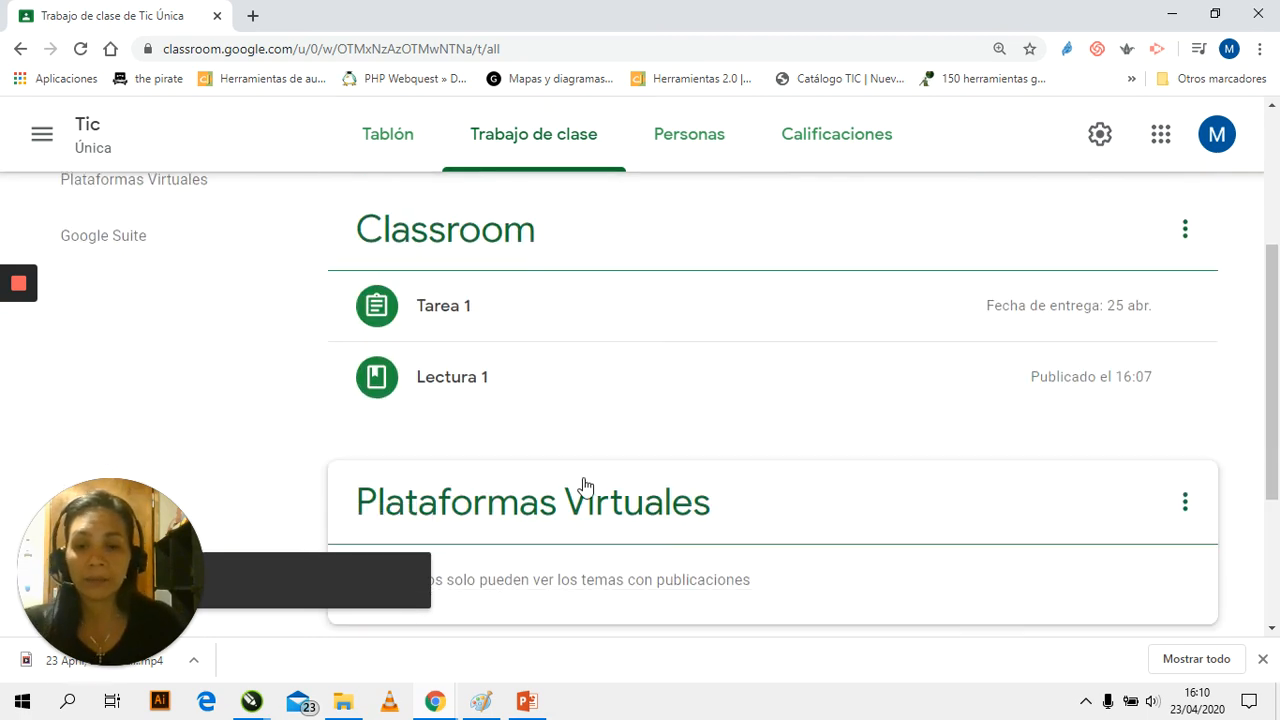
pyautogui.scroll(2, 580, 486)
pyautogui.scroll(-1, 580, 486)
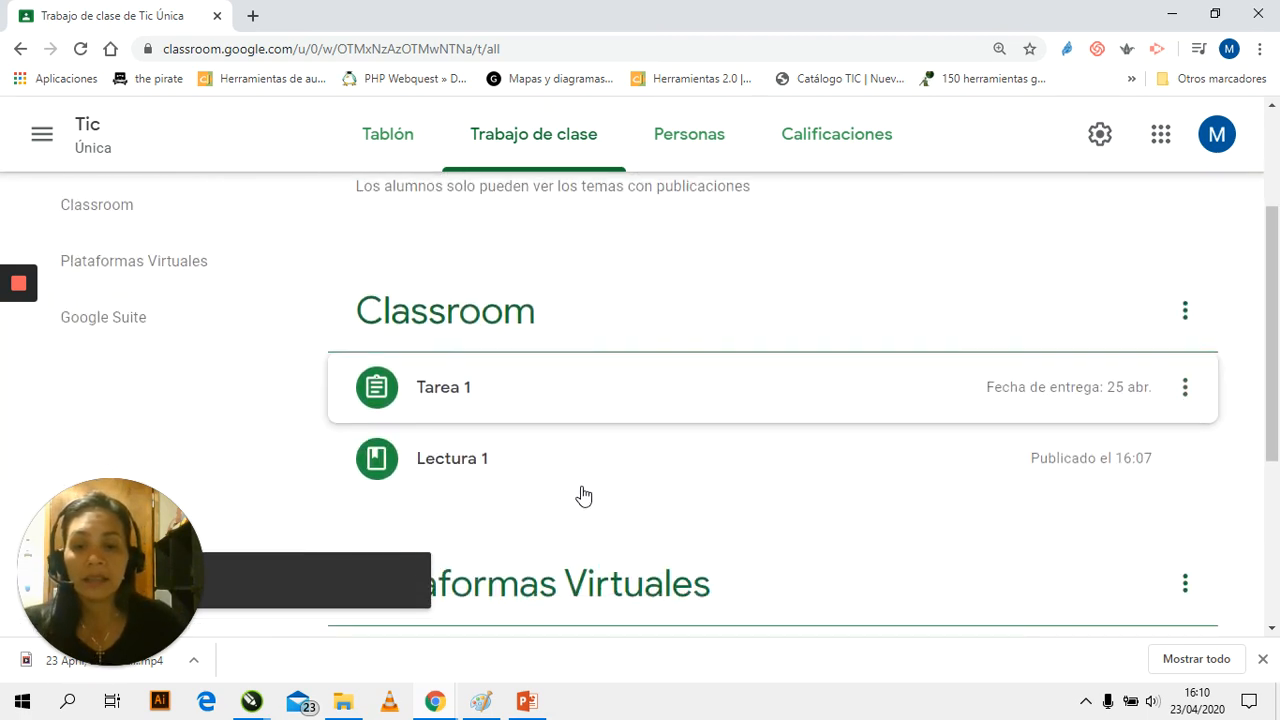
# Start a new material post on the classwork page
pyautogui.scroll(-3, 571, 523)
pyautogui.scroll(4, 571, 523)
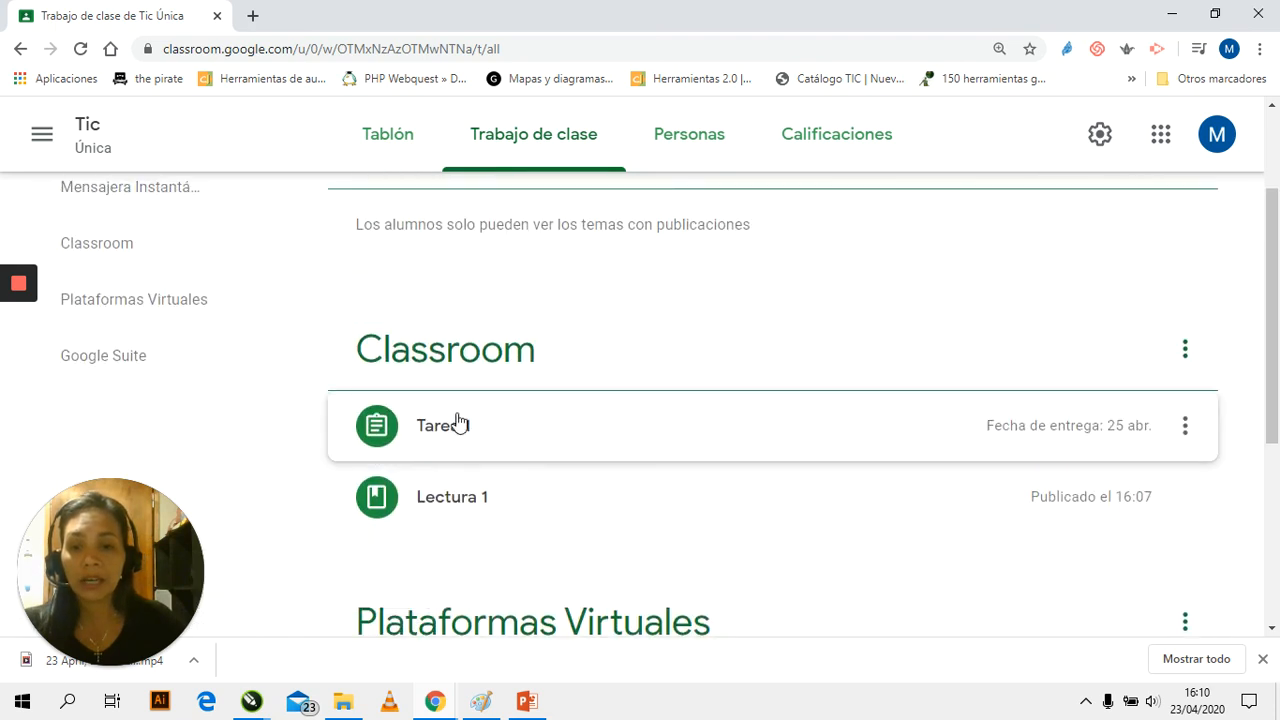
pyautogui.scroll(2, 730, 368)
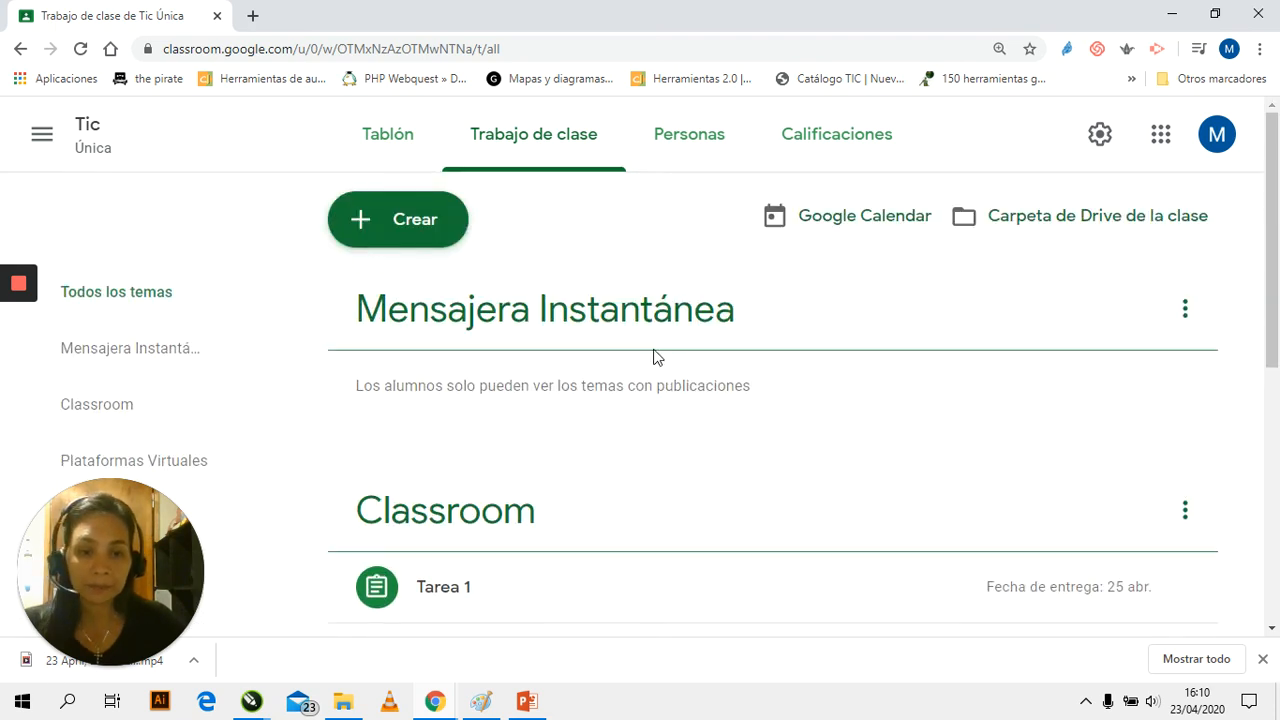
pyautogui.click(403, 228)
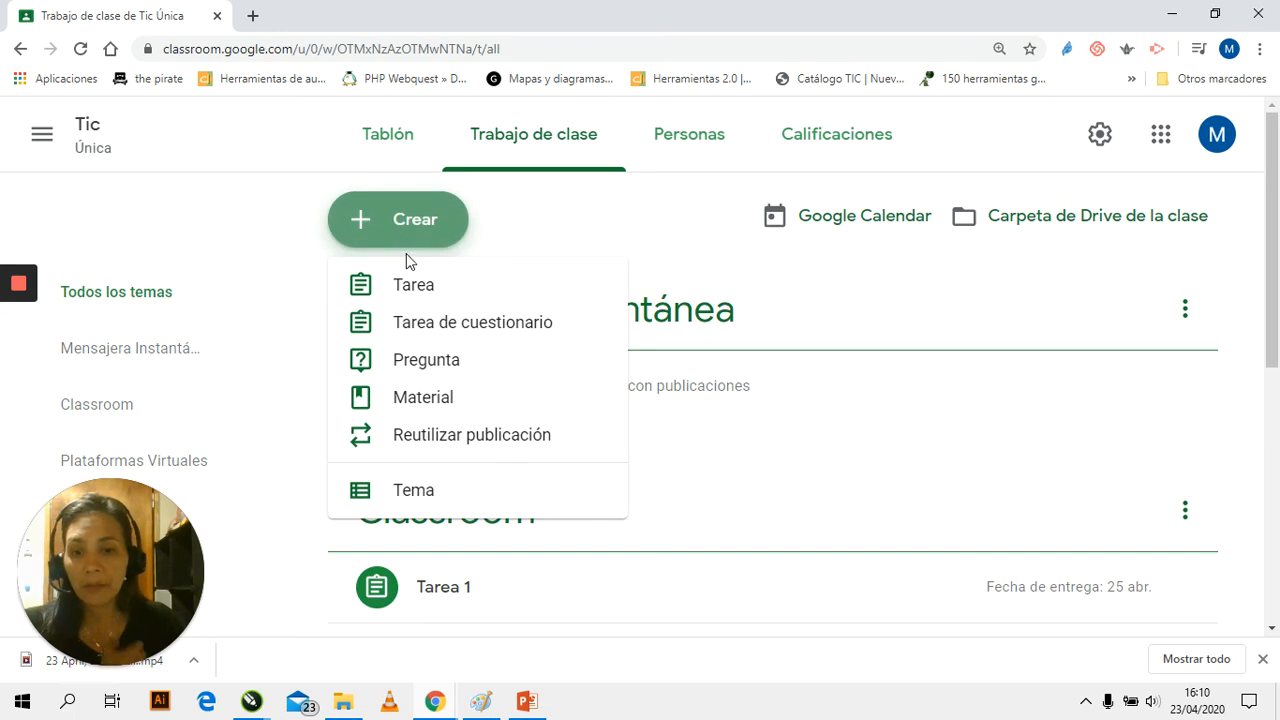
pyautogui.click(425, 400)
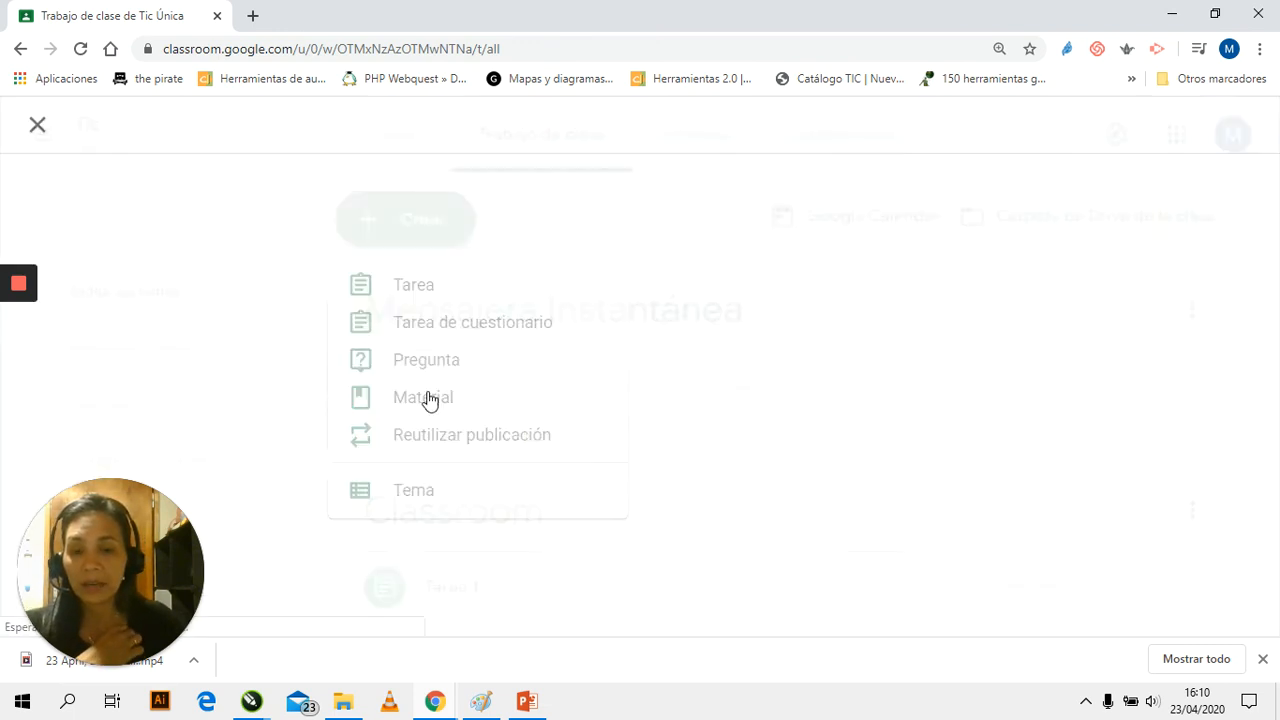
# Attach the image "compu1.png" from My Drive in Google Drive to the new material
pyautogui.click(156, 468)
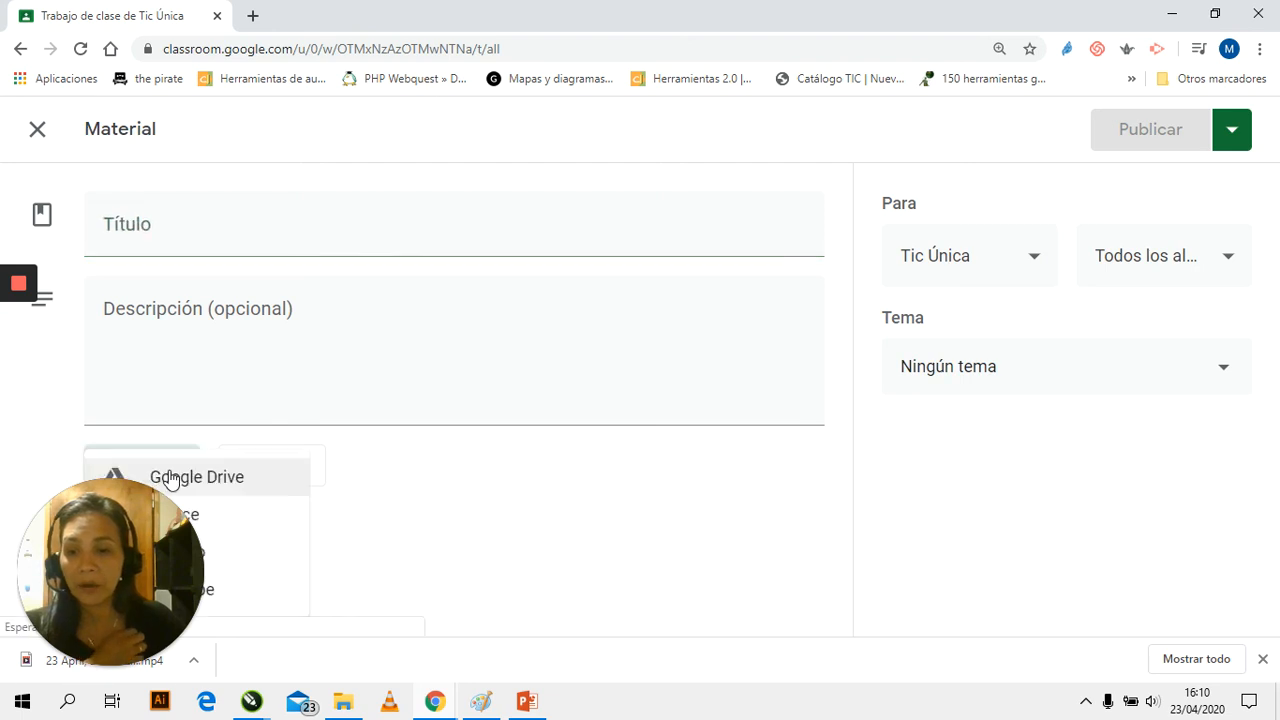
pyautogui.click(213, 484)
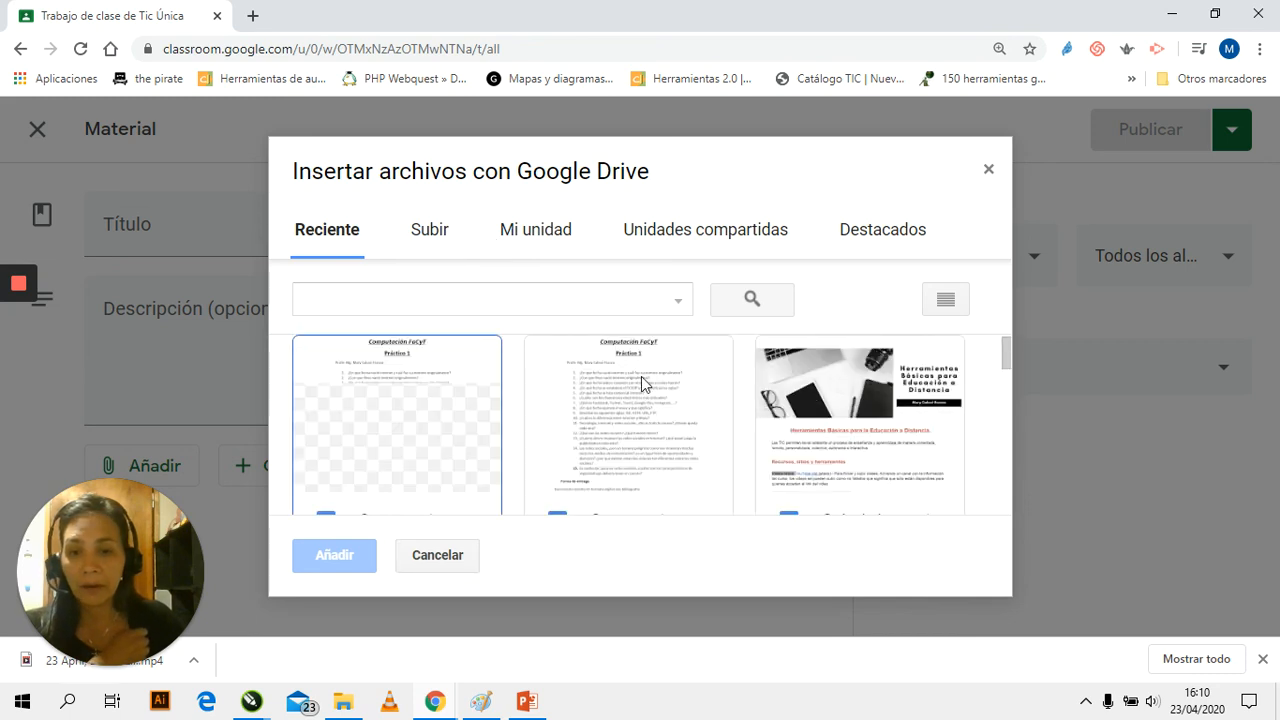
pyautogui.scroll(-1, 650, 395)
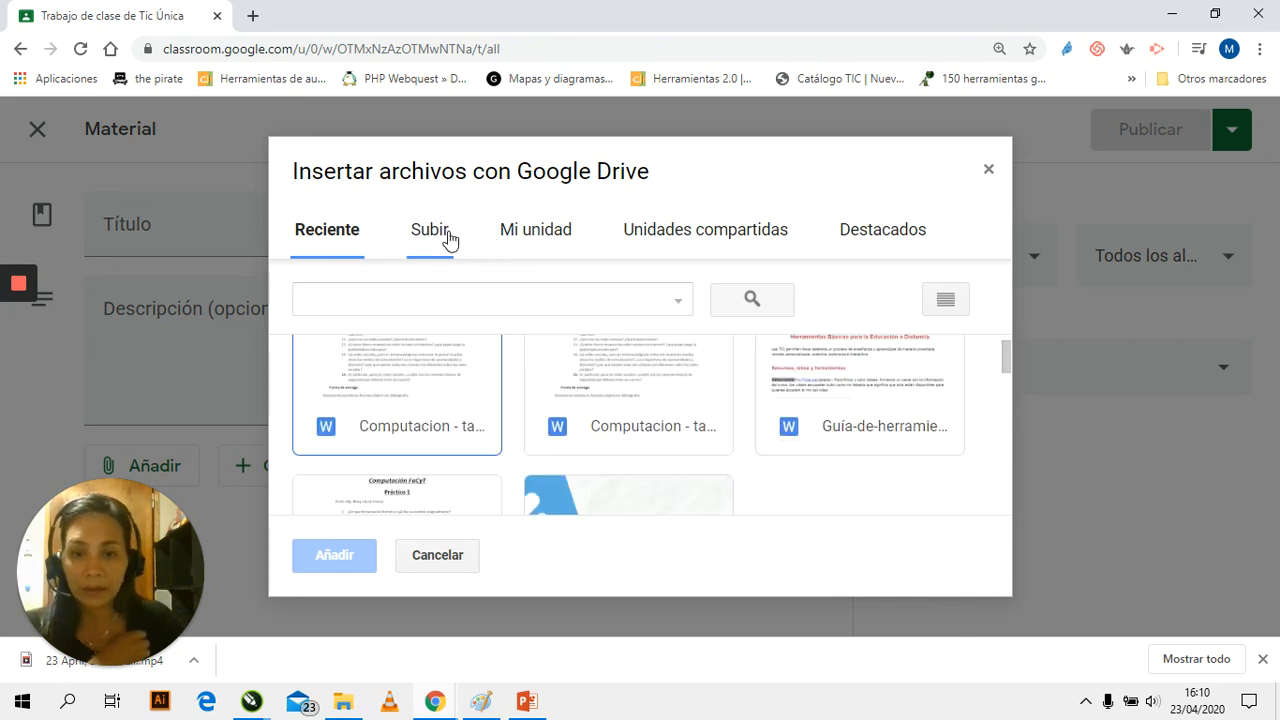
pyautogui.click(695, 238)
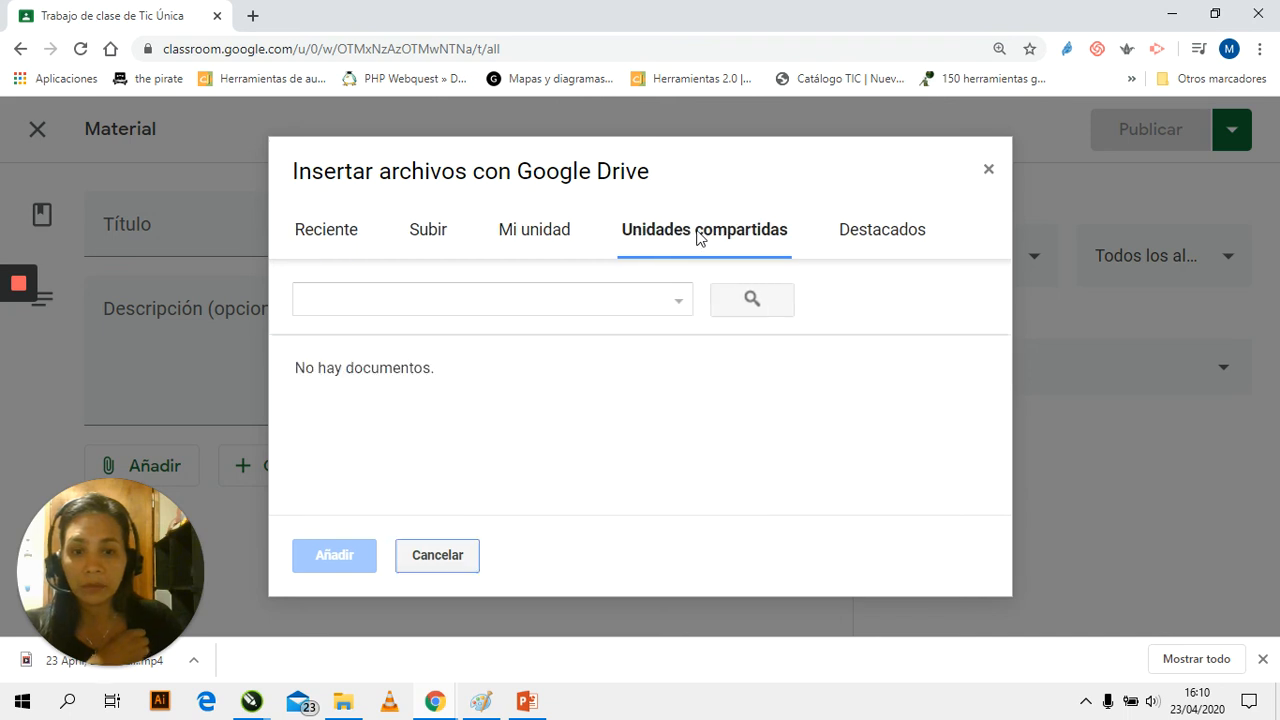
pyautogui.click(550, 234)
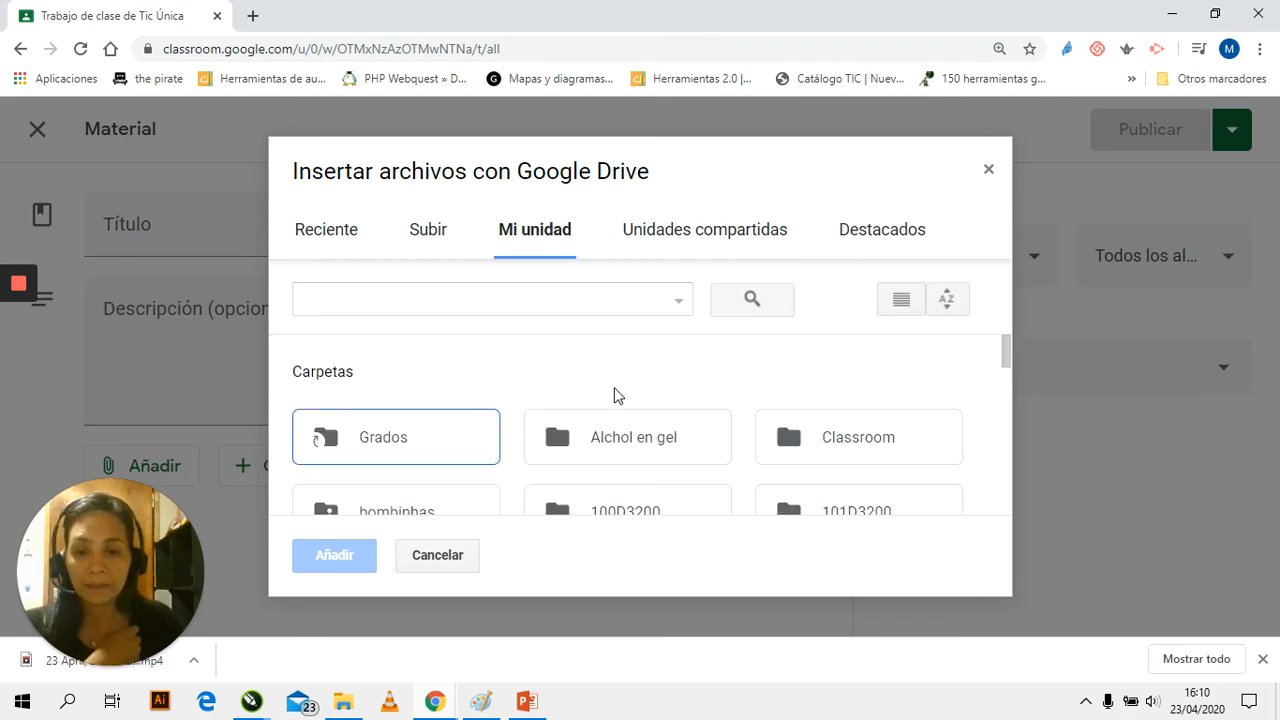
pyautogui.scroll(-5, 557, 424)
pyautogui.scroll(-3, 557, 424)
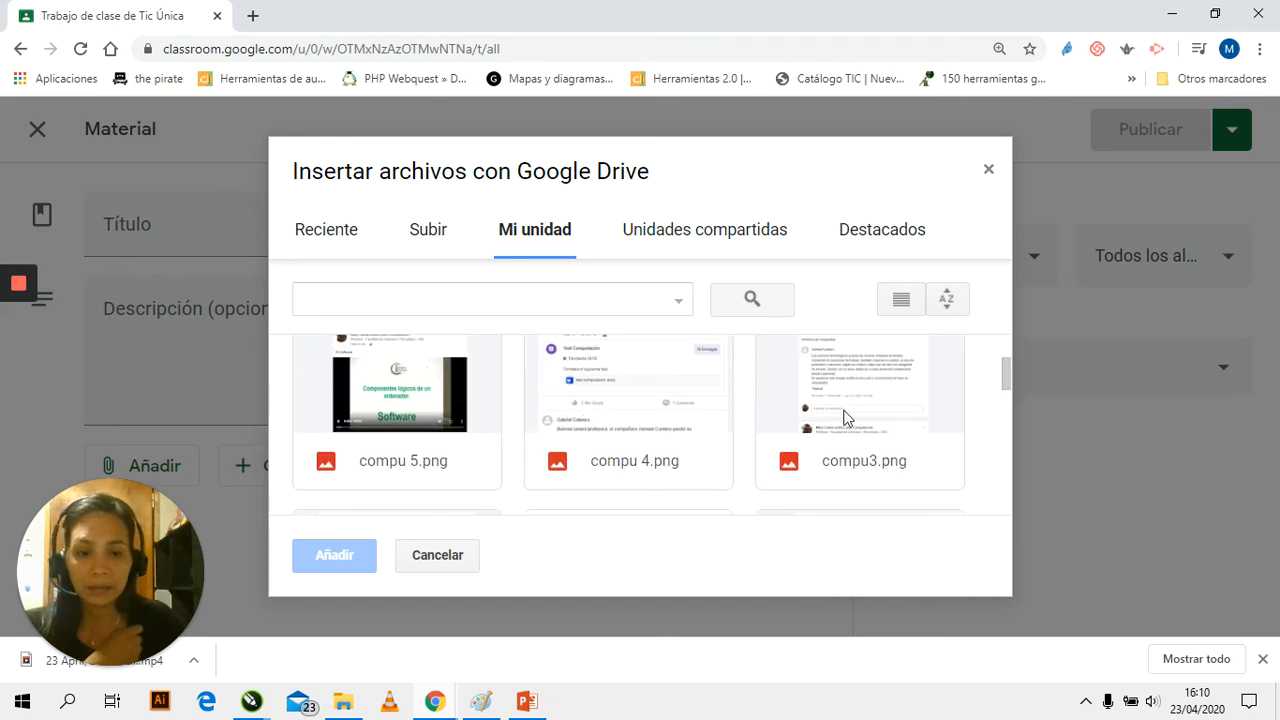
pyautogui.click(650, 418)
pyautogui.scroll(-3, 874, 437)
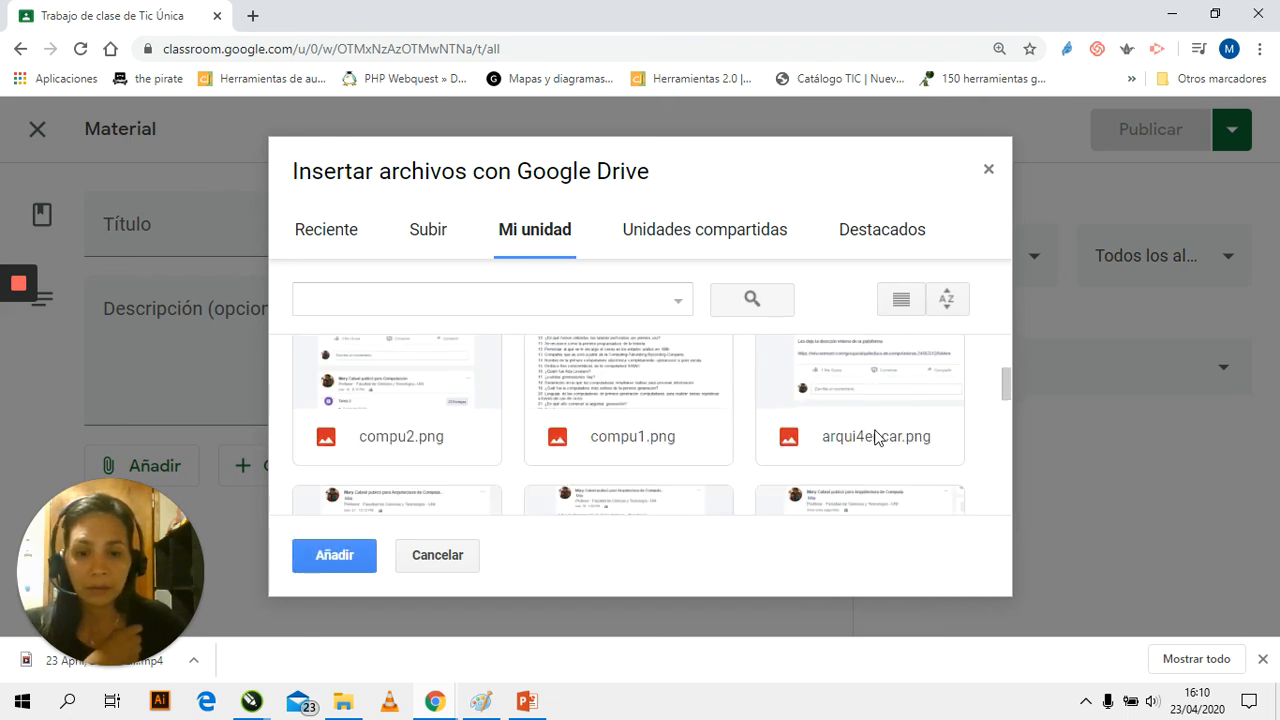
pyautogui.click(636, 404)
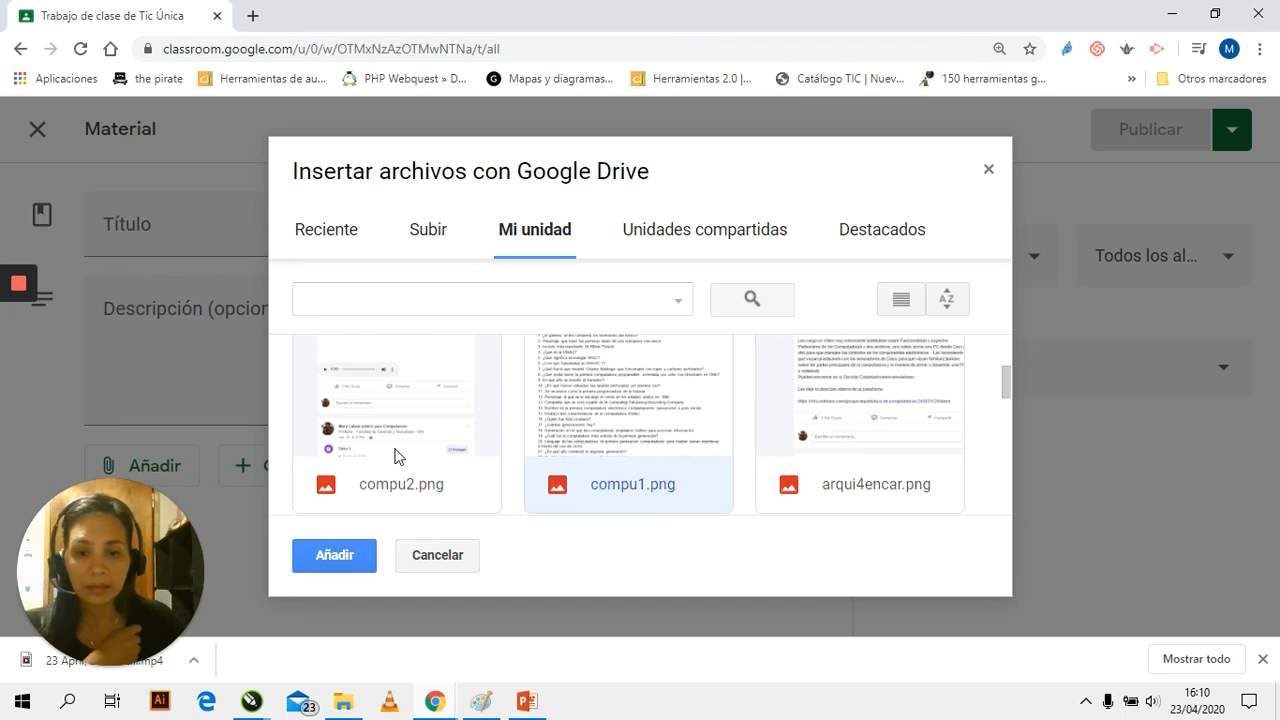
pyautogui.click(323, 568)
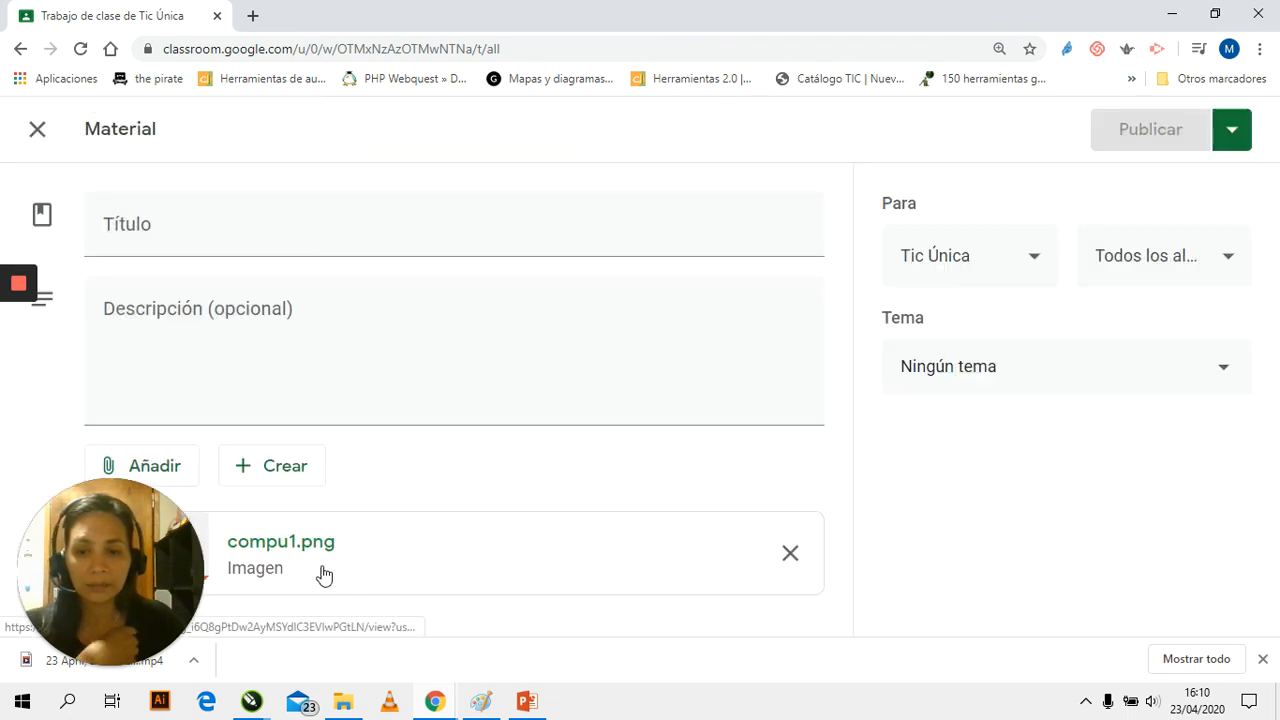
# Title the material "Lectura3"
pyautogui.click(145, 251)
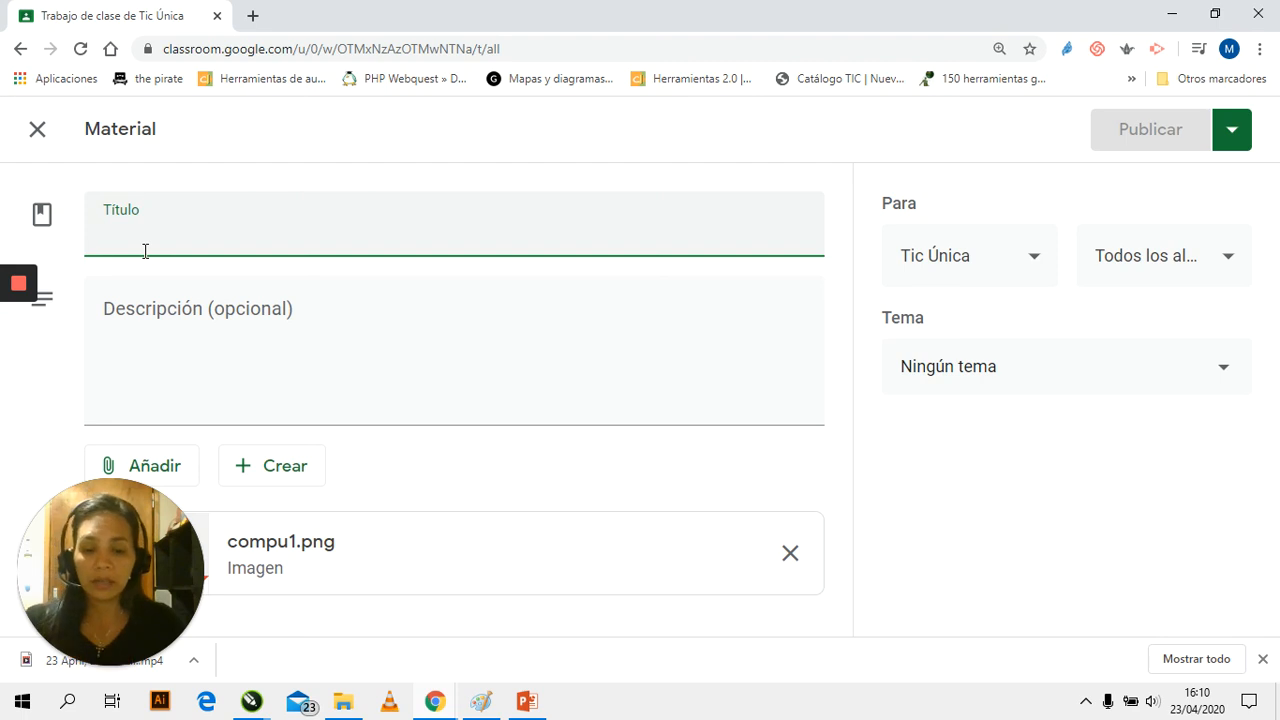
pyautogui.write('LEctura')
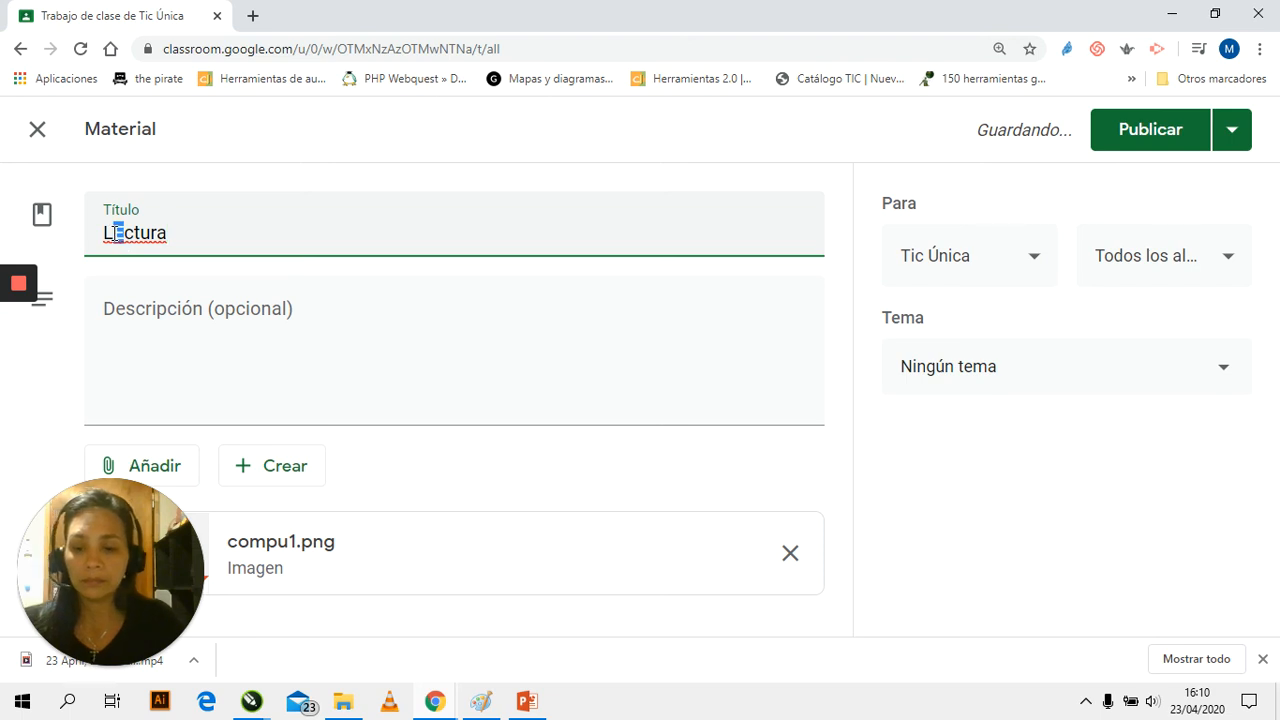
pyautogui.write('e')
pyautogui.click(190, 232)
pyautogui.write('3')
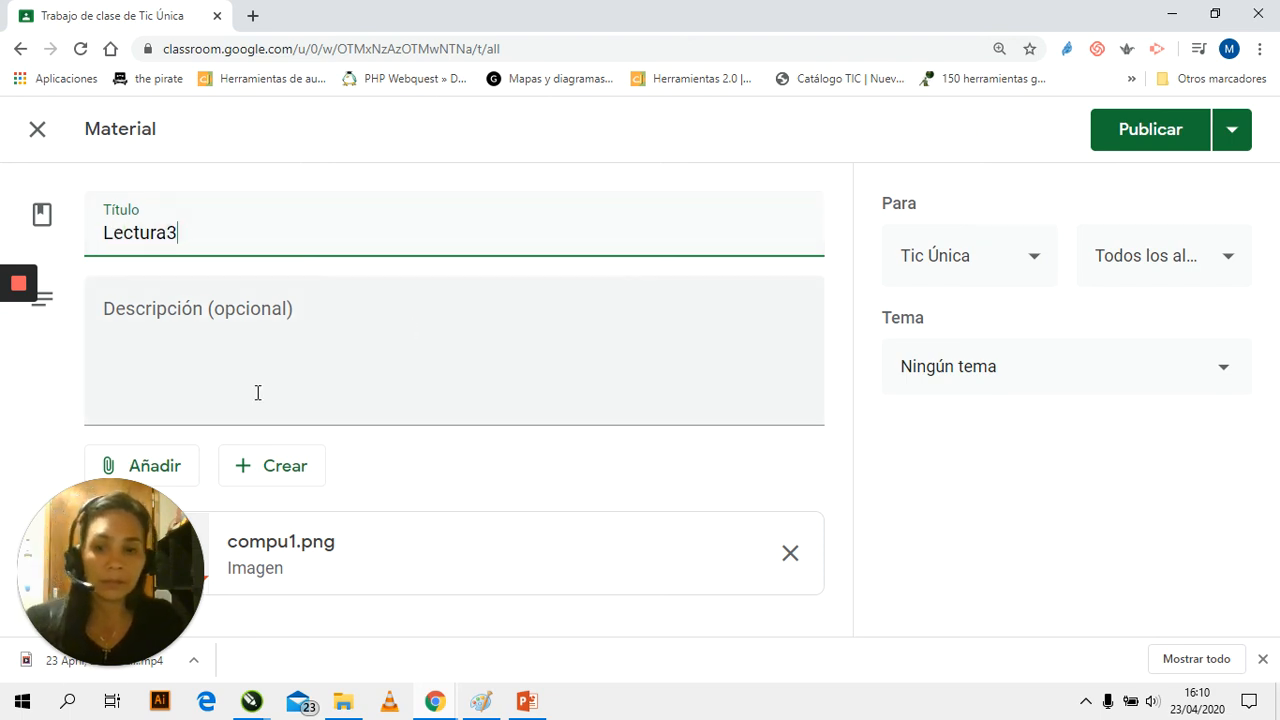
# Assign the "Lectura3" material to the topic "Plataformas Virtuales" and publish it
pyautogui.click(1005, 373)
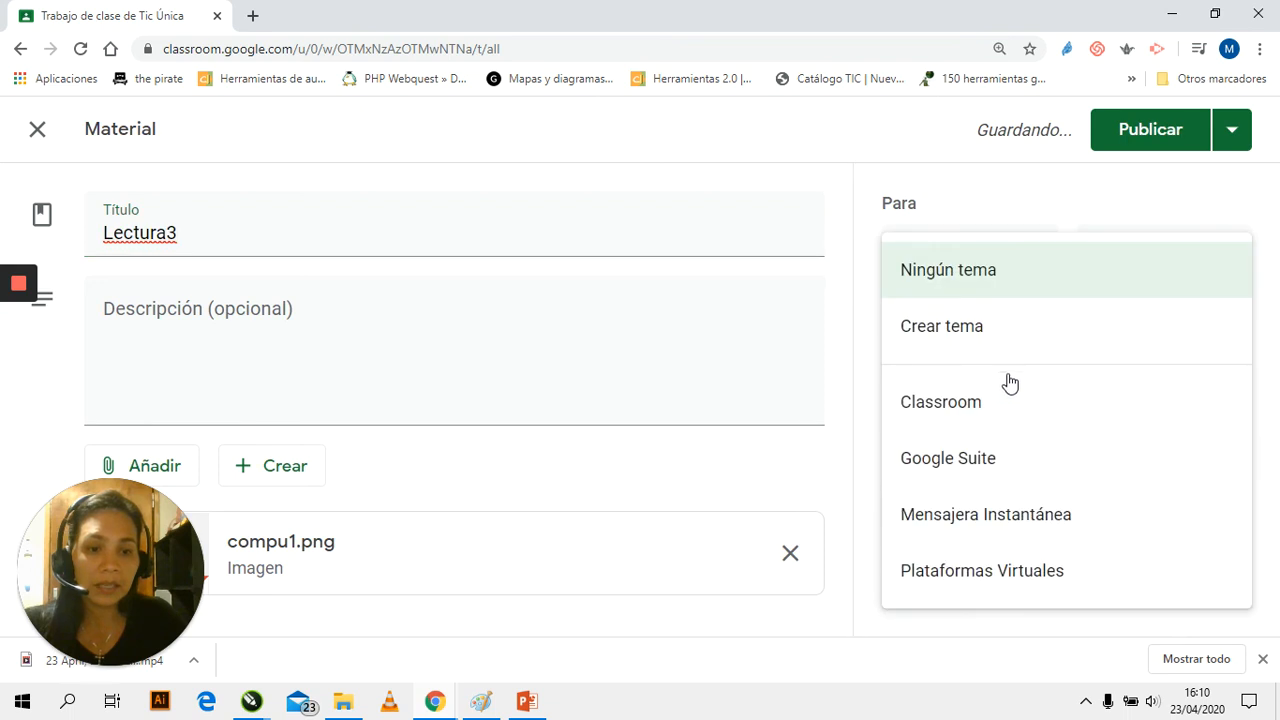
pyautogui.click(986, 572)
pyautogui.click(1158, 140)
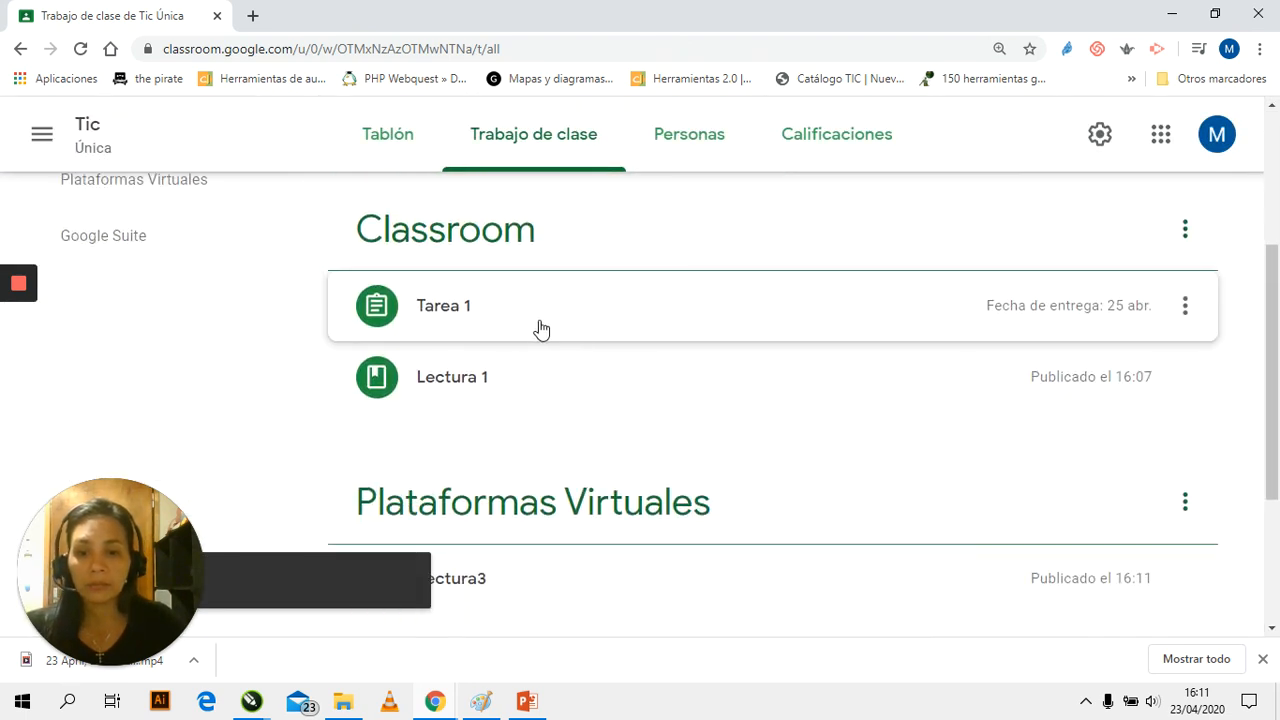
# Review how the published readings and the assignment are arranged under the classwork topics
pyautogui.scroll(-1, 554, 334)
pyautogui.scroll(1, 555, 329)
pyautogui.scroll(-1, 555, 329)
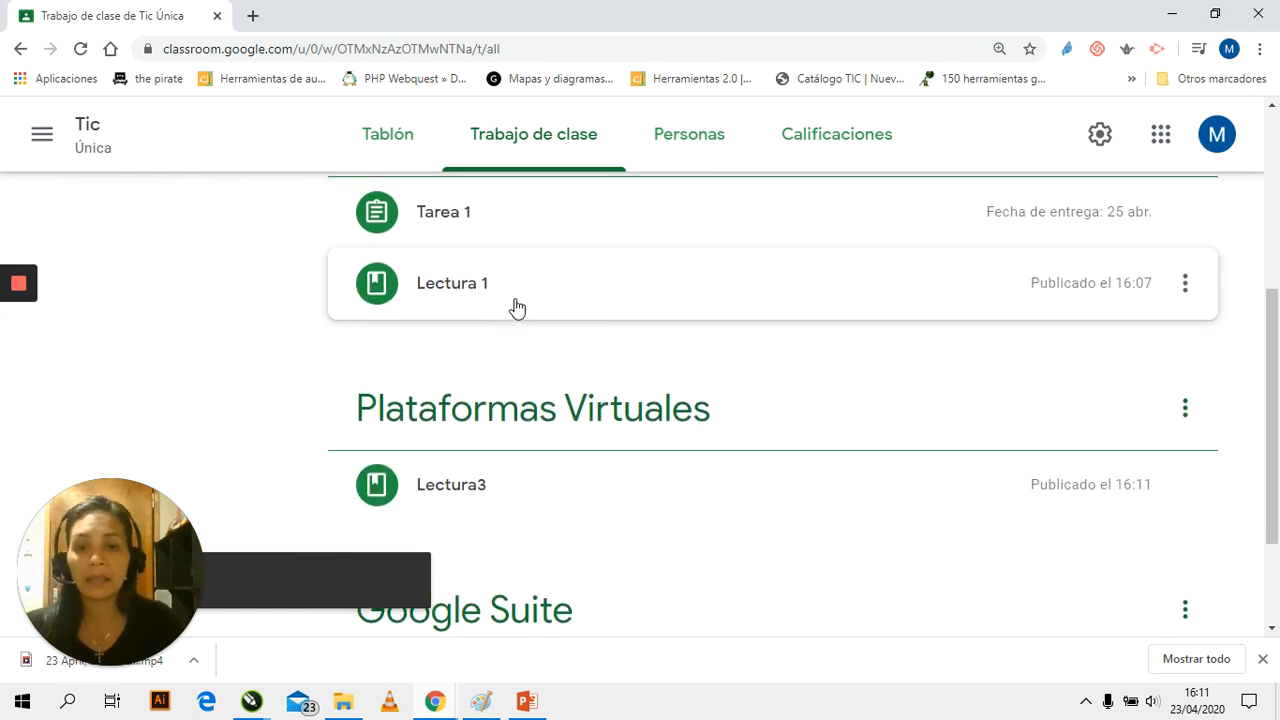
pyautogui.scroll(-1, 515, 300)
pyautogui.scroll(2, 514, 296)
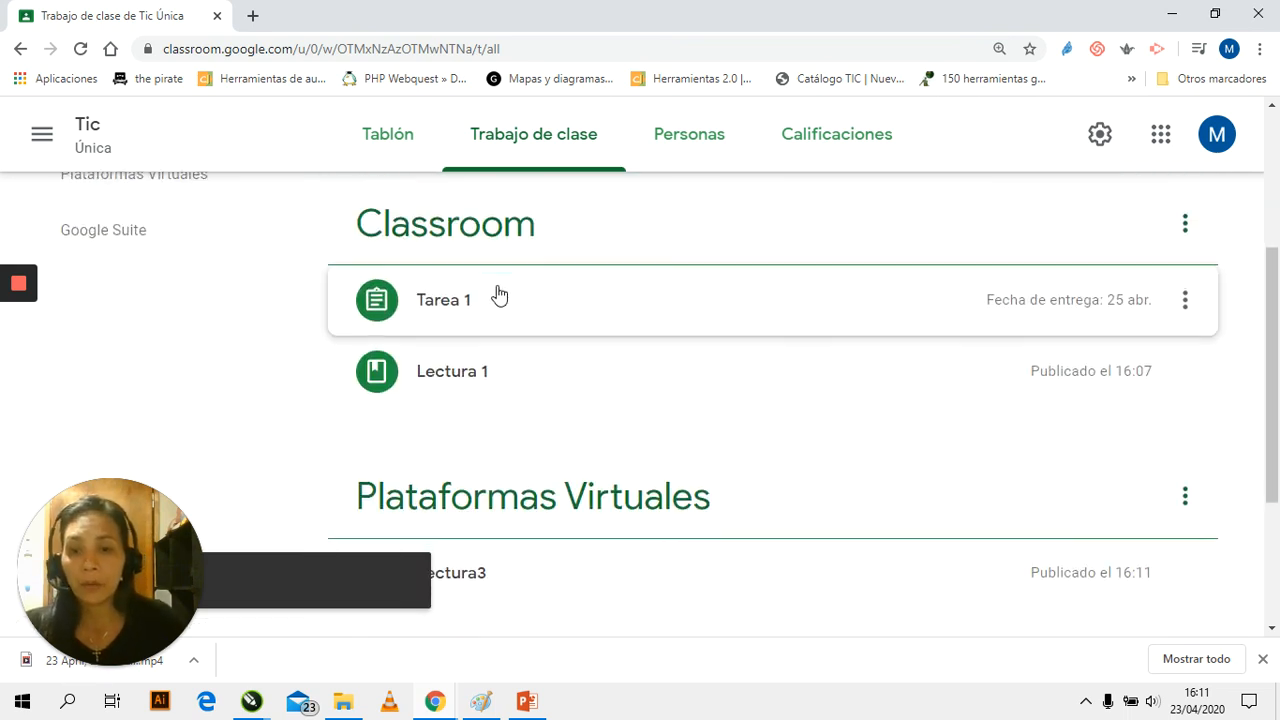
pyautogui.scroll(-2, 505, 300)
pyautogui.scroll(-1, 507, 305)
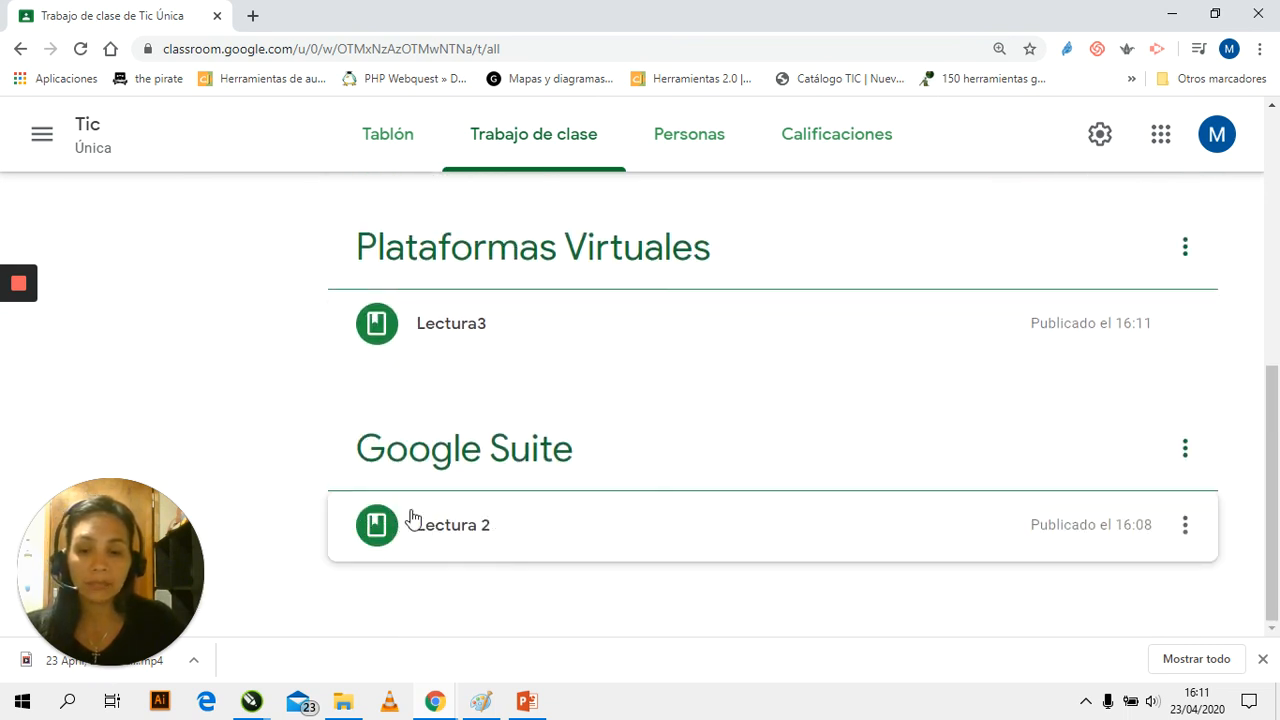
pyautogui.scroll(6, 457, 549)
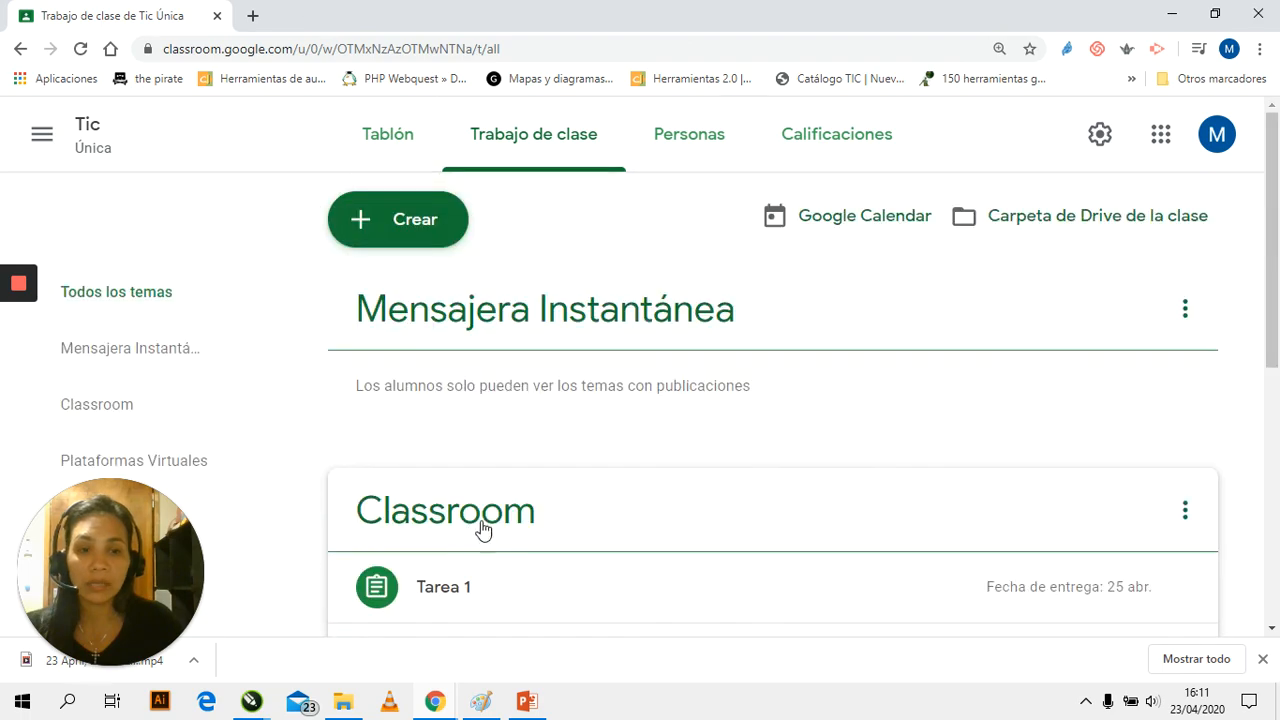